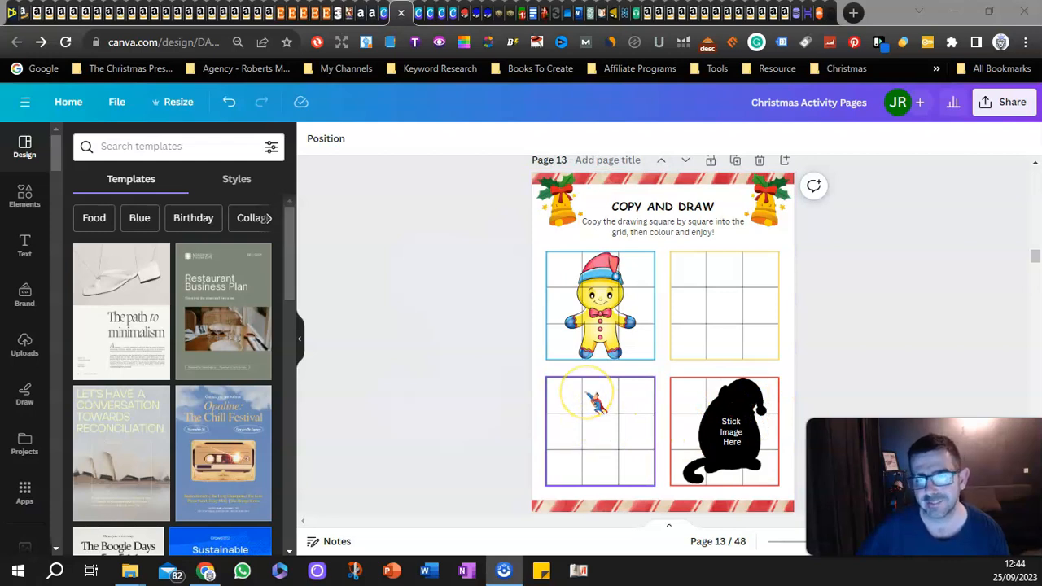
Review the Copy and Draw activity layouts on pages 13 and 14 of the Christmas Activity Pages design
scroll(493, 309, down, 4)
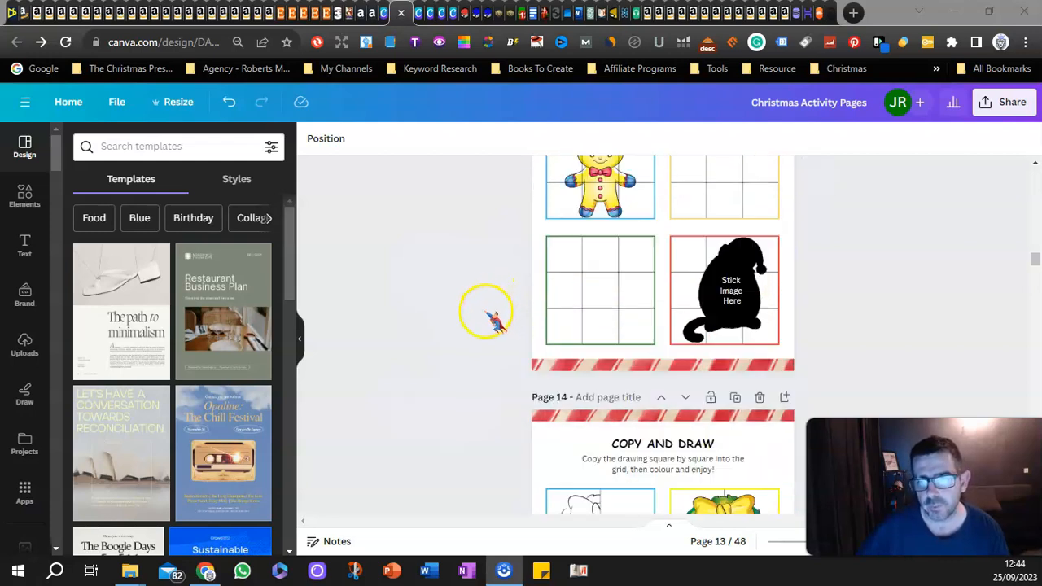
scroll(493, 324, down, 2)
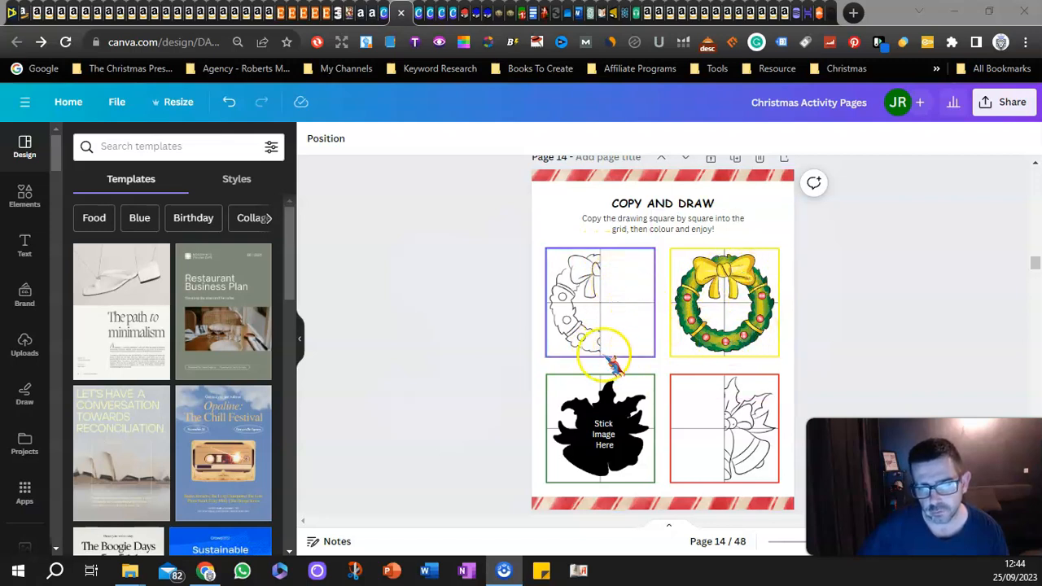
scroll(620, 342, up, 5)
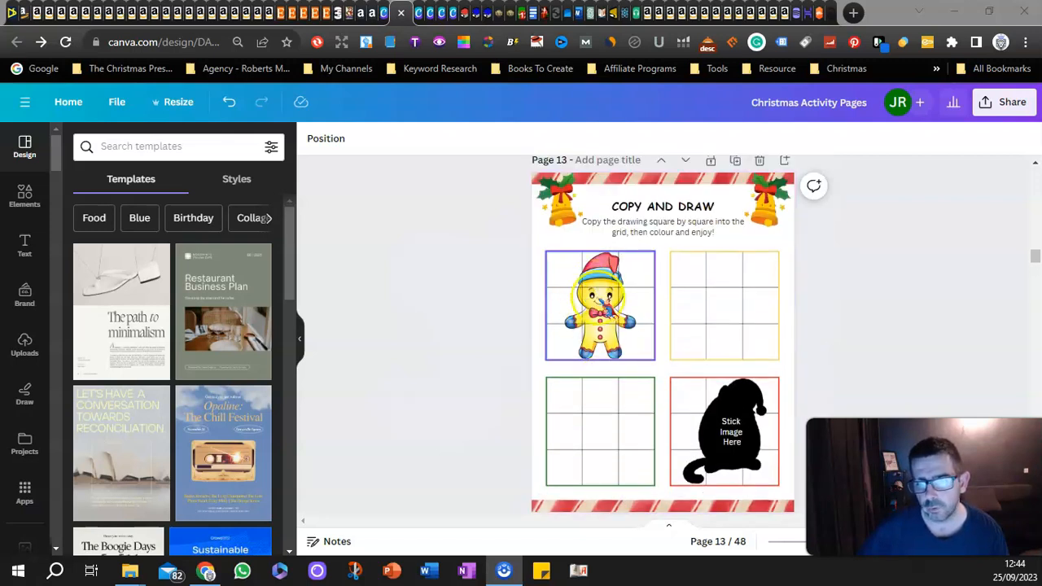
scroll(616, 372, down, 5)
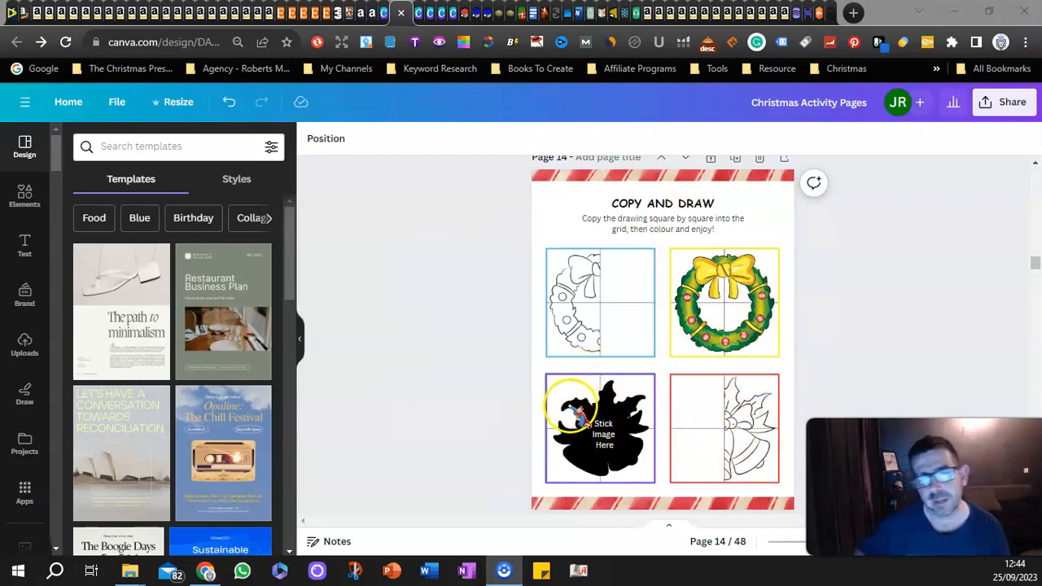
scroll(472, 333, up, 4)
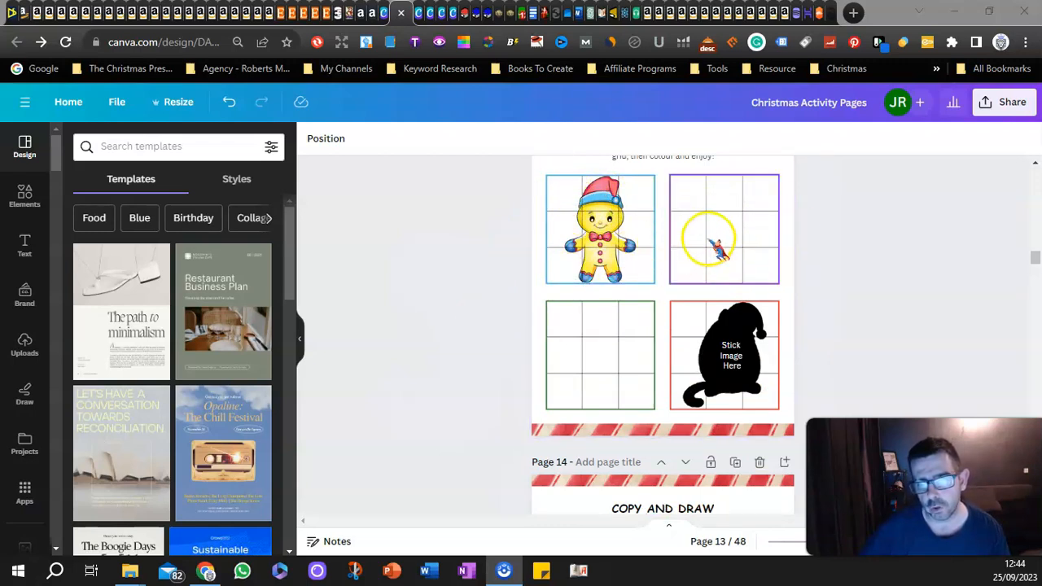
scroll(523, 309, down, 4)
scroll(627, 260, up, 1)
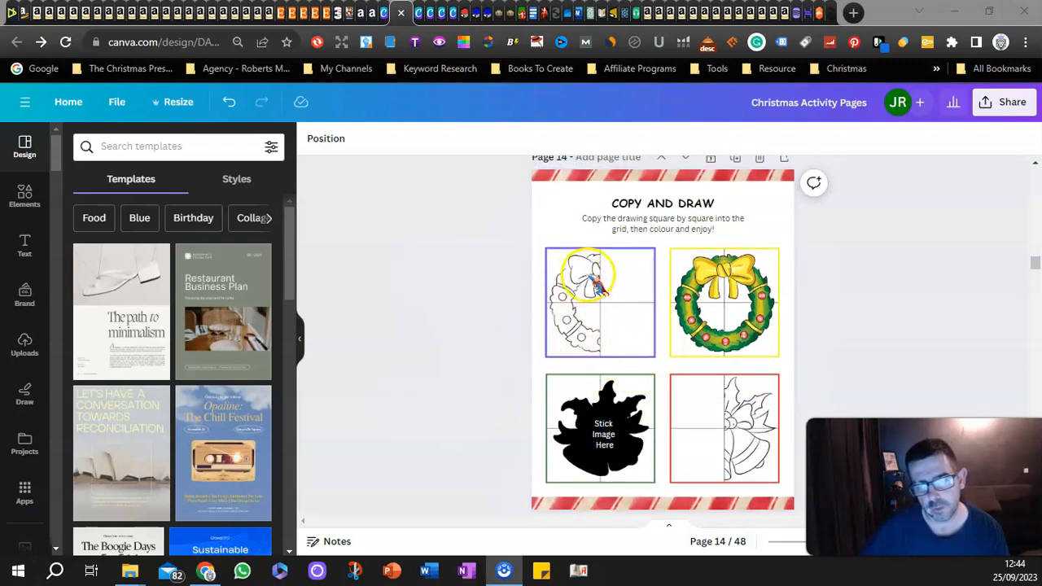
scroll(418, 325, up, 1)
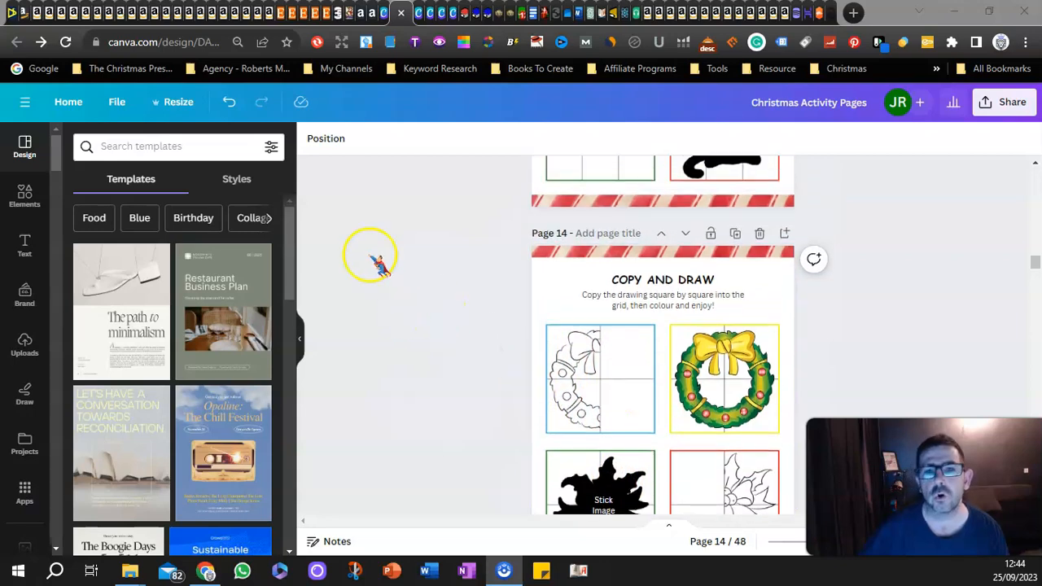
Switch to the Puzzle Publishers site and open the Finish the Image Pro tool from the members-only software list
click(348, 13)
scroll(158, 252, up, 5)
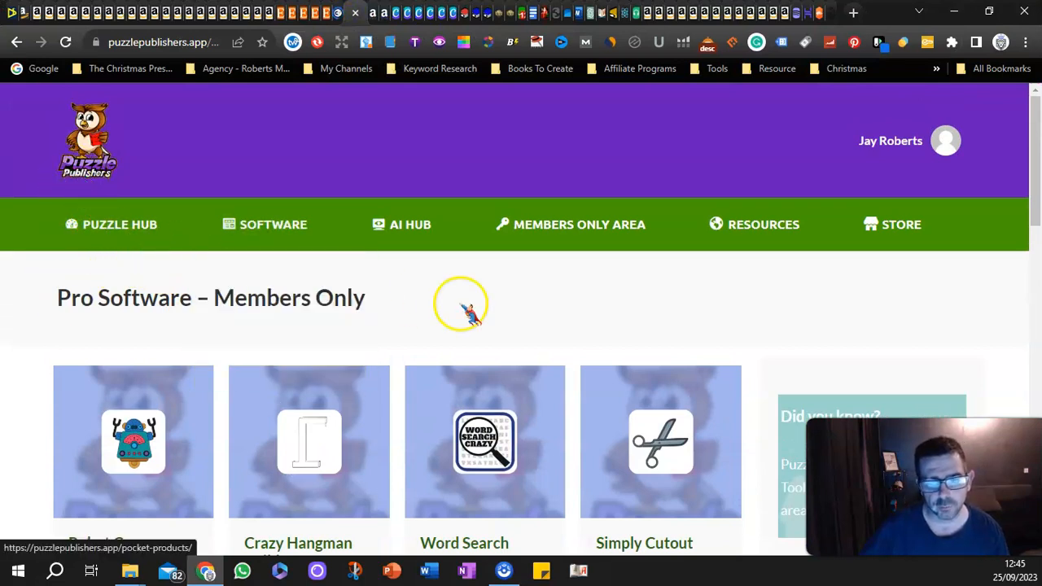
scroll(461, 309, down, 7)
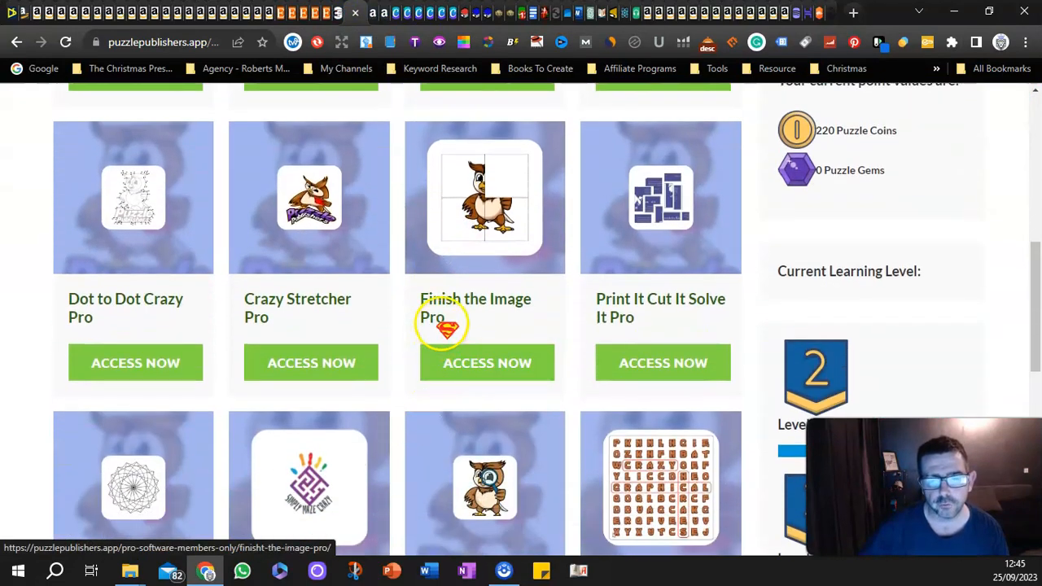
scroll(483, 259, up, 1)
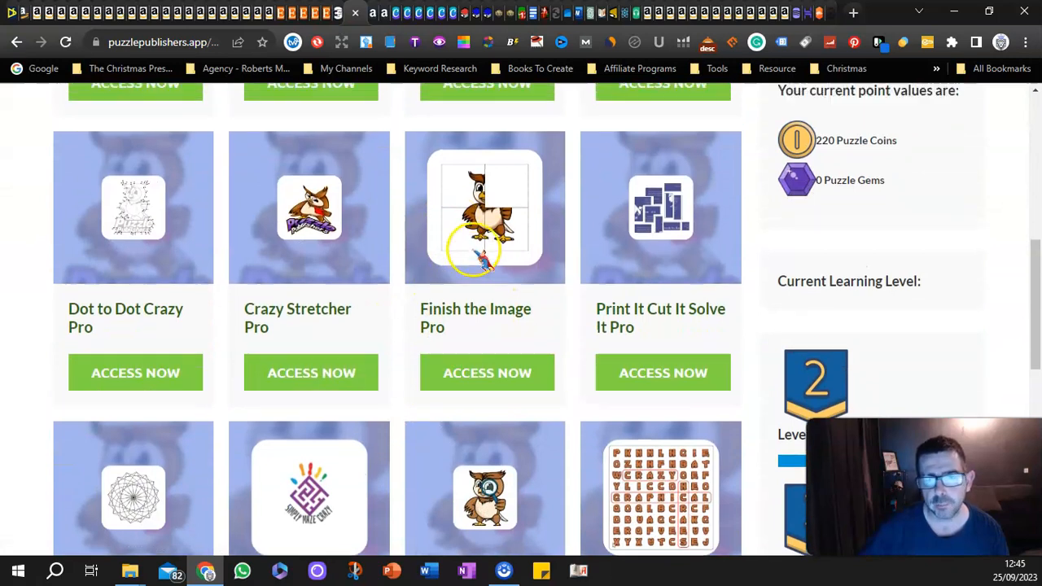
scroll(480, 259, up, 3)
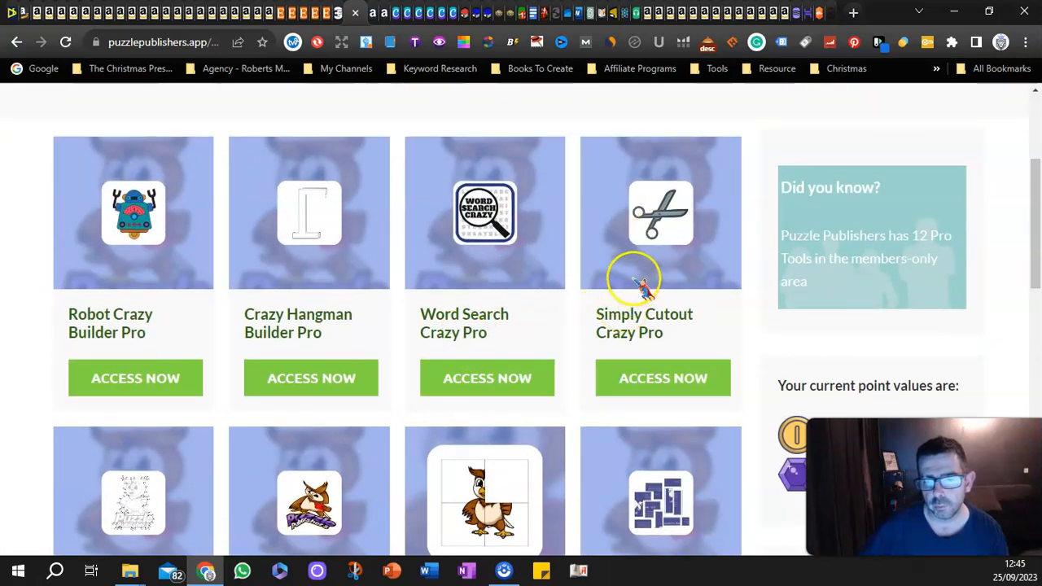
scroll(627, 293, down, 2)
click(470, 515)
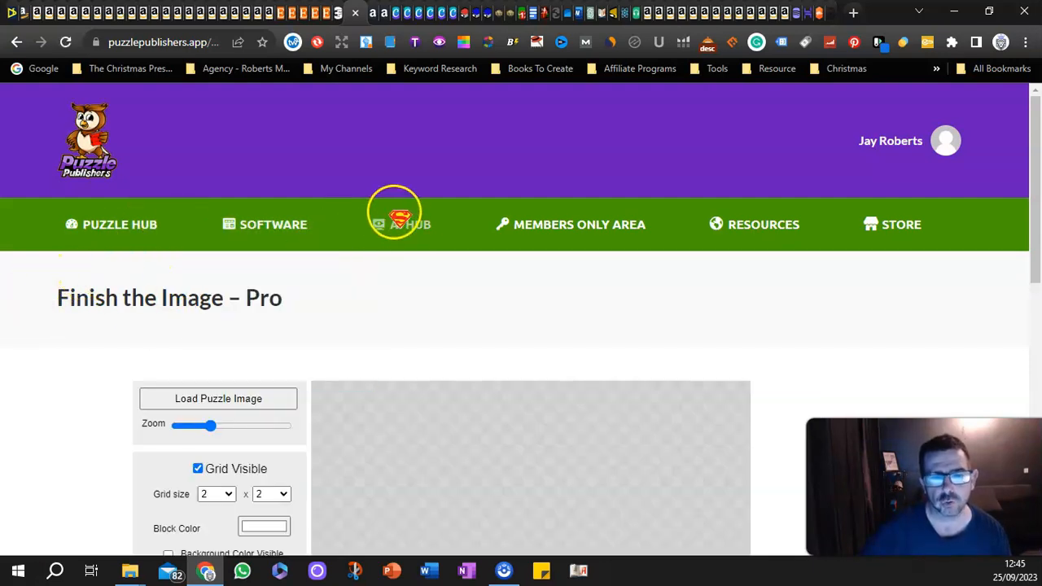
Start loading a puzzle image and browse to the Christmas Activity Pack folder in D:\Videos\1. Main\Books To Upload
scroll(81, 293, down, 2)
scroll(75, 281, down, 1)
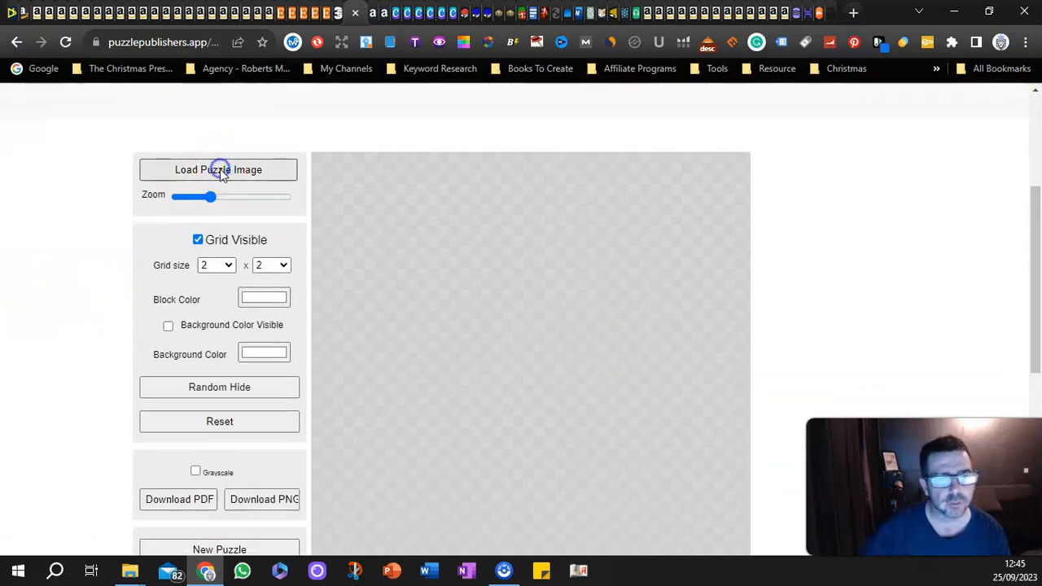
click(220, 169)
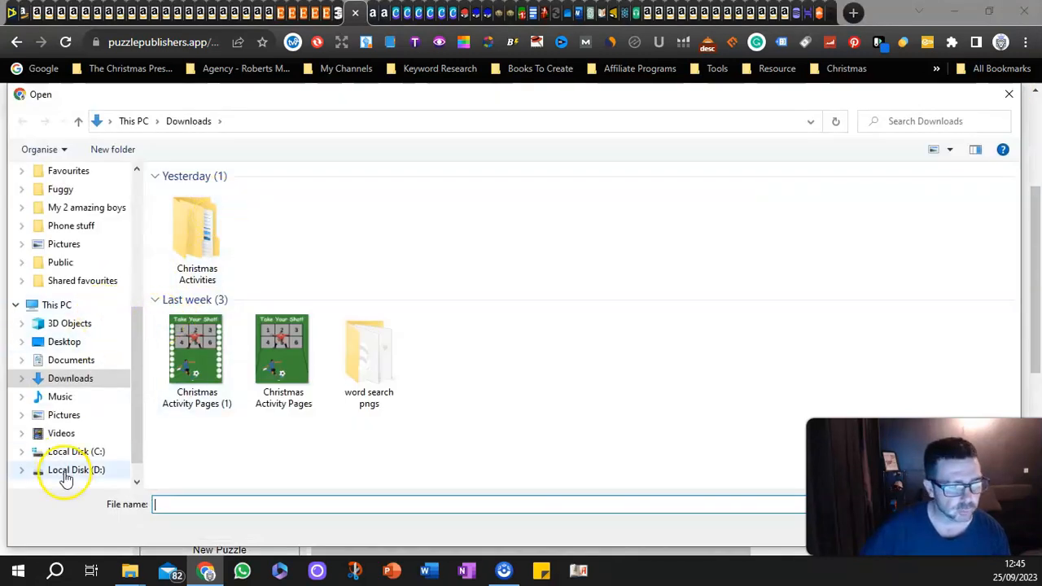
click(68, 472)
click(187, 466)
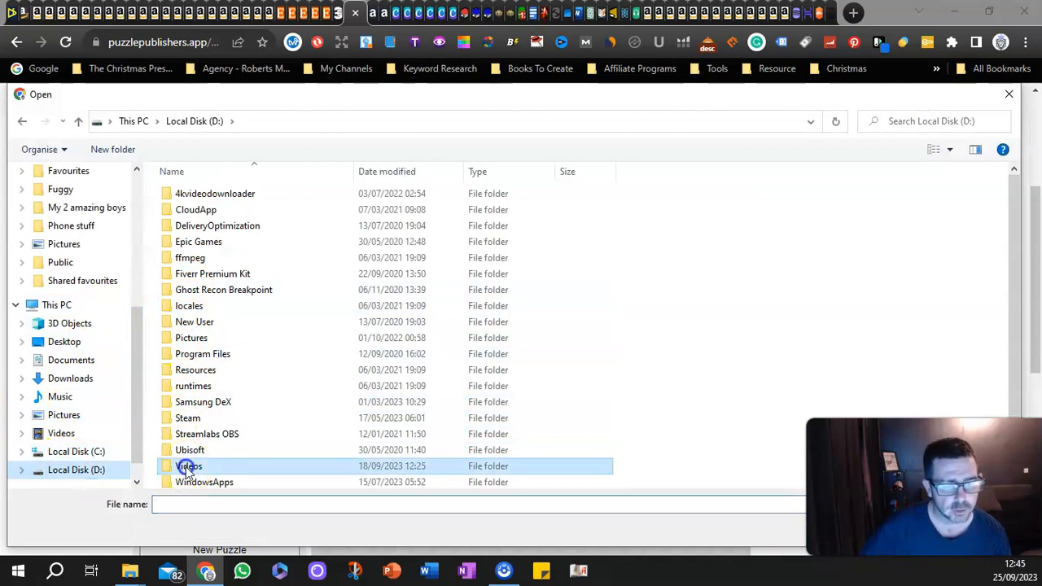
double_click(186, 467)
double_click(205, 222)
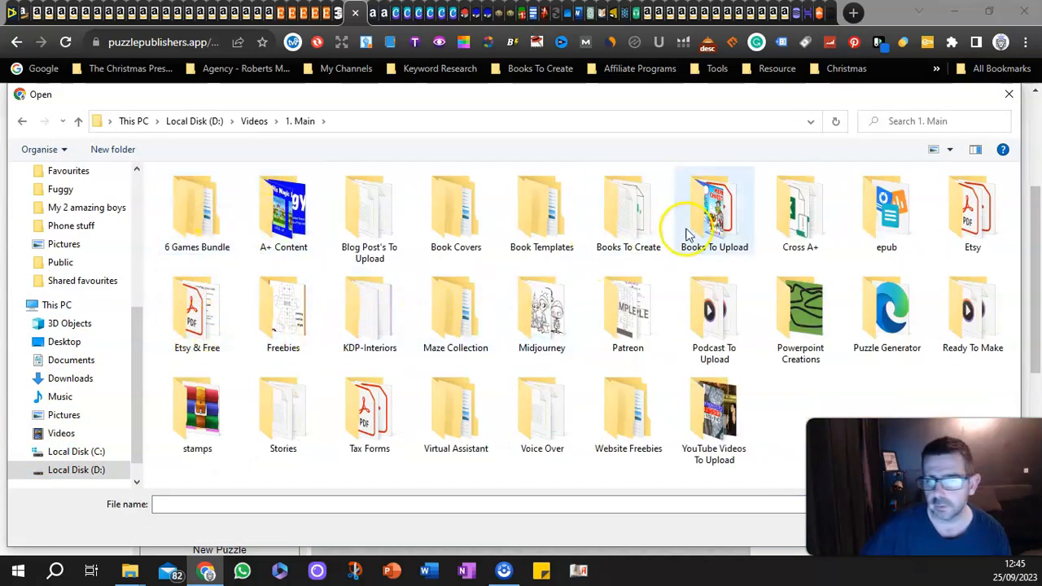
double_click(718, 213)
double_click(218, 196)
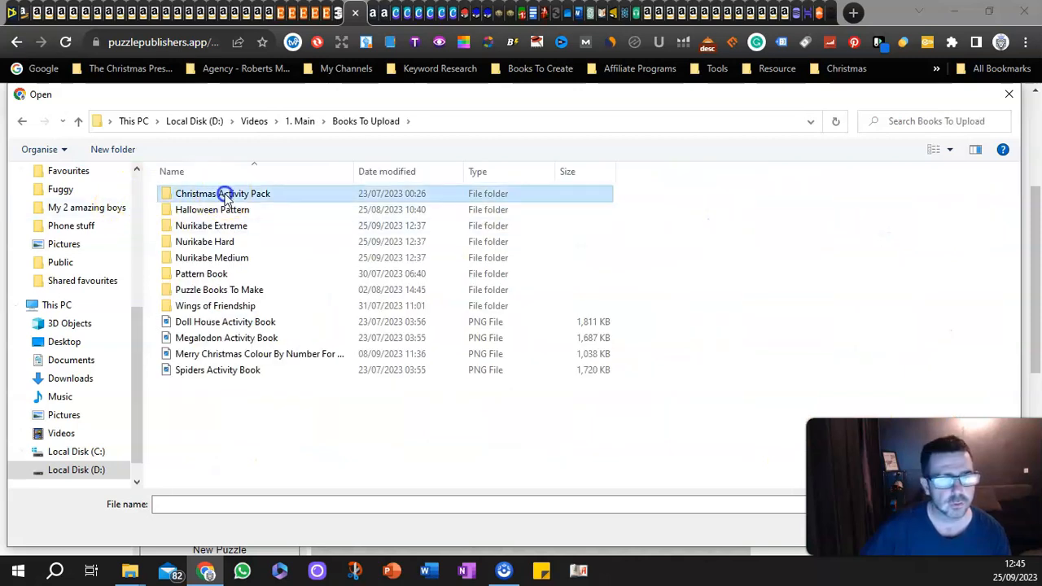
Load the hippo image Christmas-15 from the PNG folder of Colored Characters inside Characters
double_click(199, 227)
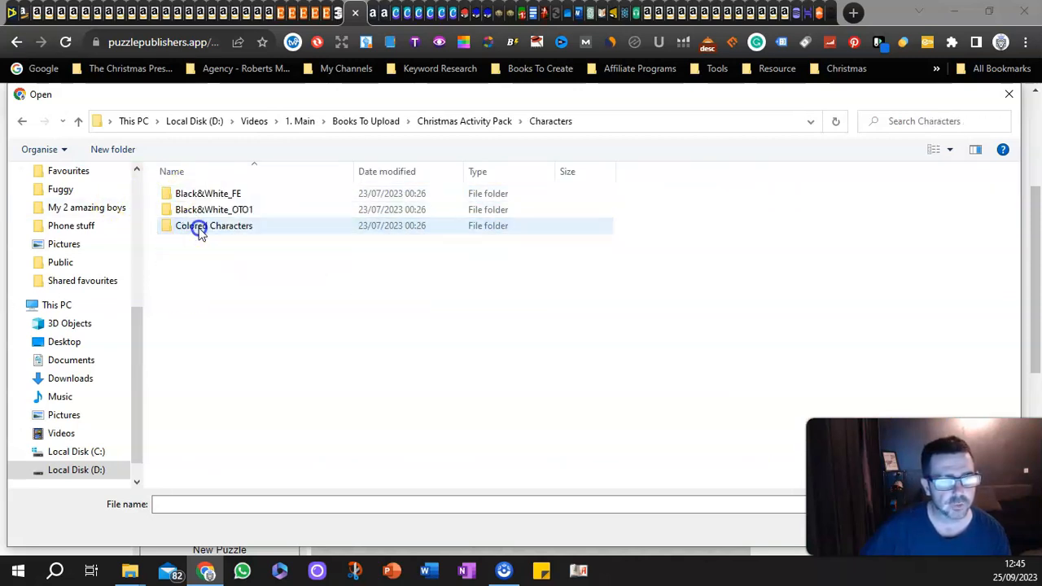
click(187, 191)
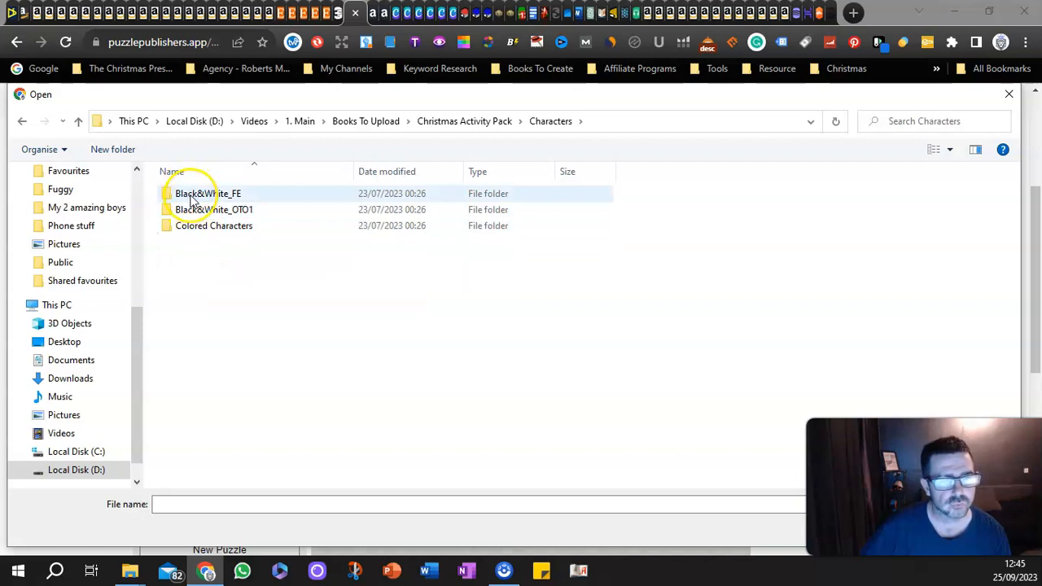
double_click(187, 226)
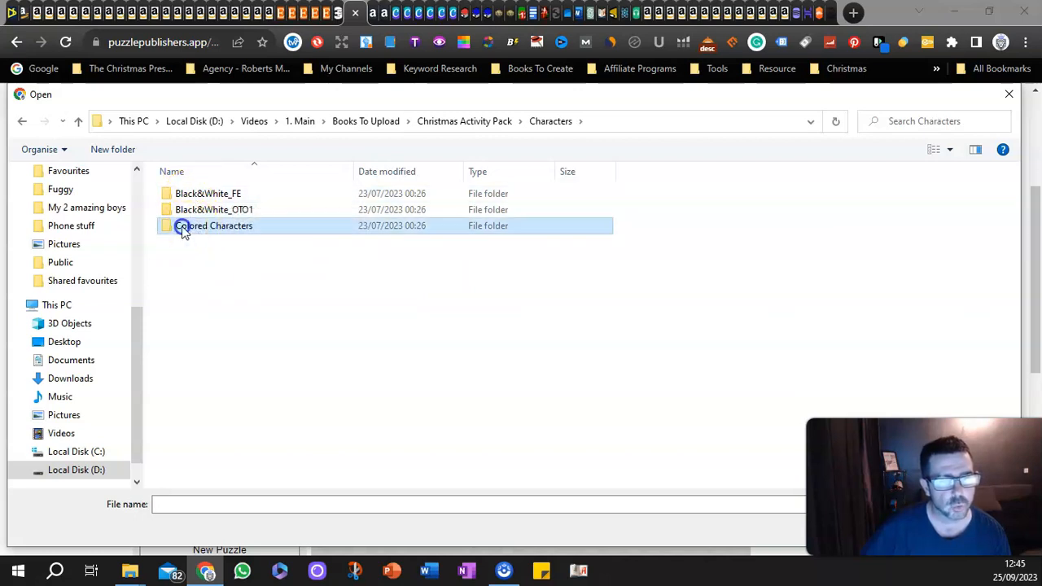
double_click(184, 195)
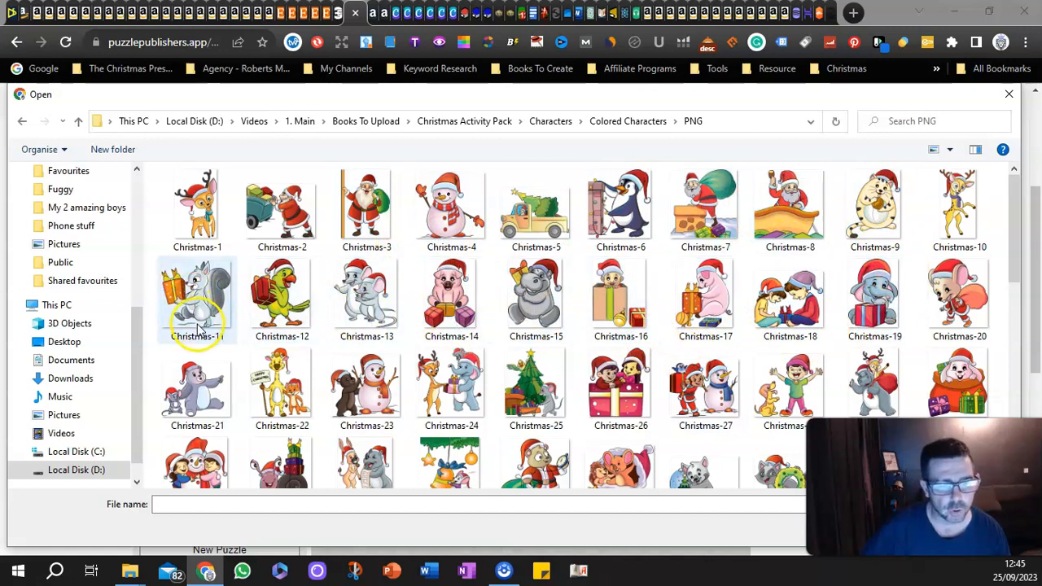
click(525, 299)
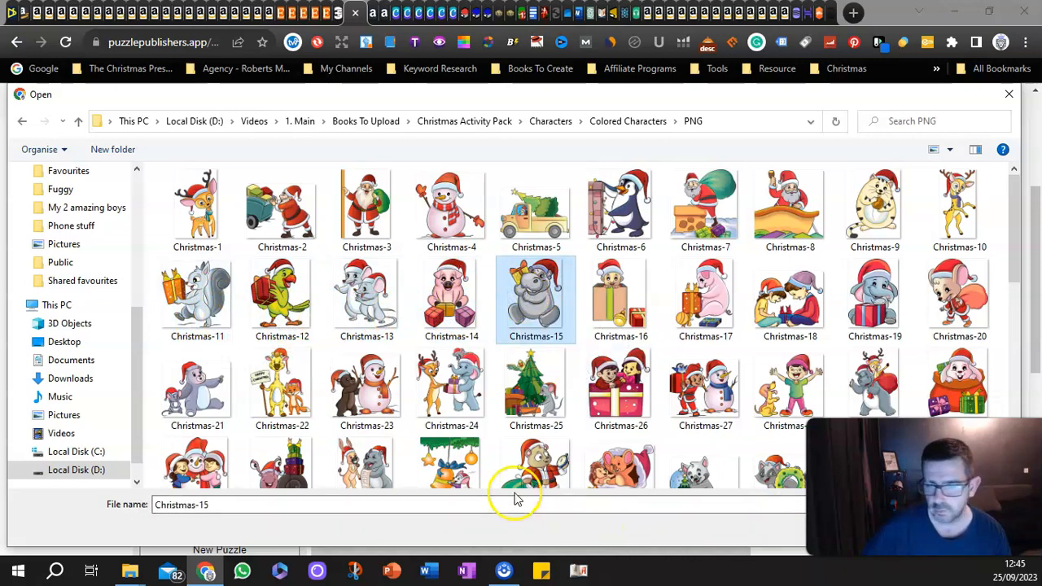
scroll(639, 419, down, 3)
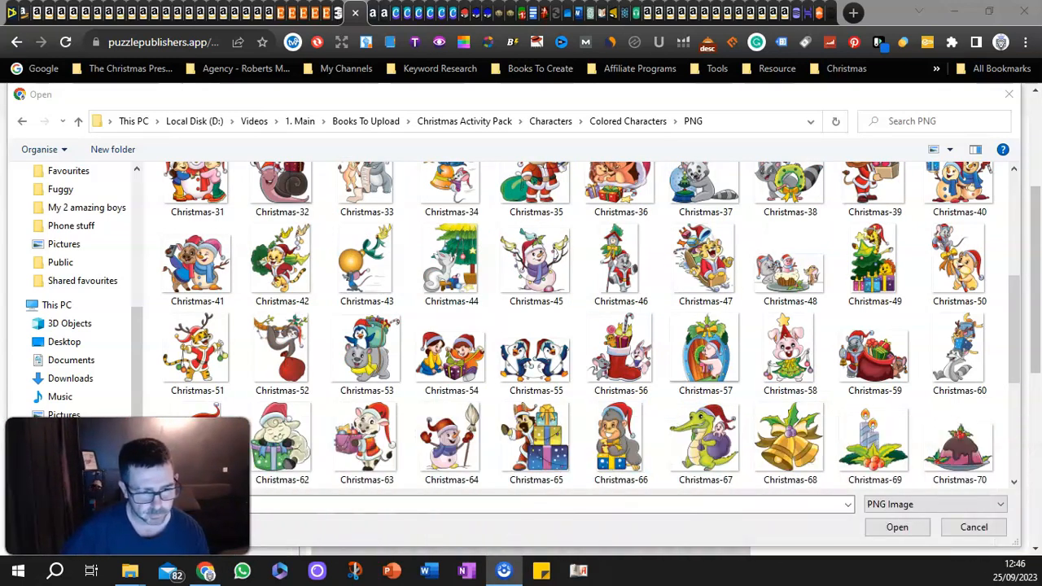
click(894, 527)
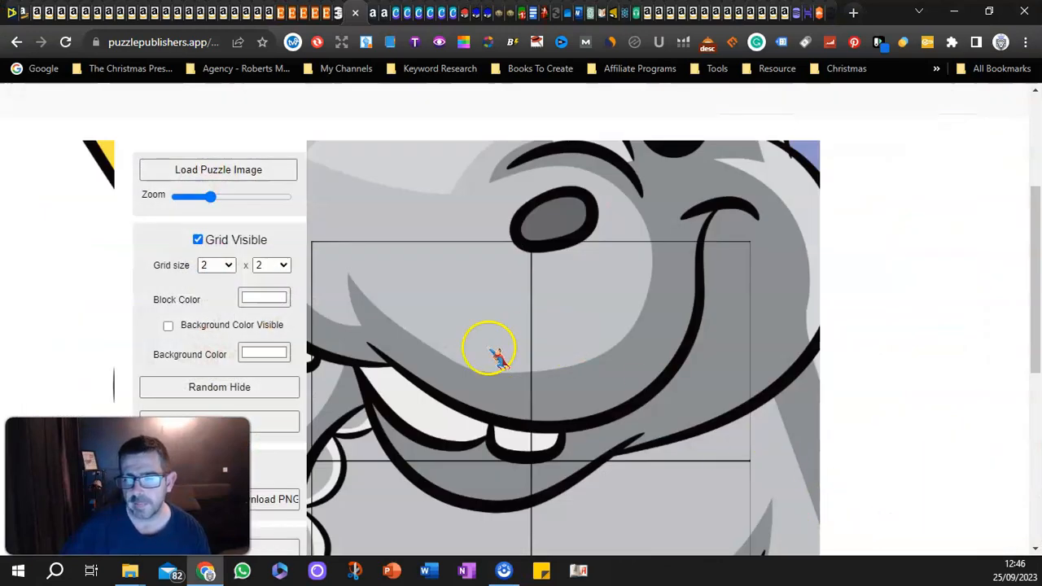
Zoom the puzzle image out so the whole hippo fits within the grid
drag(211, 200, 185, 204)
scroll(379, 252, down, 3)
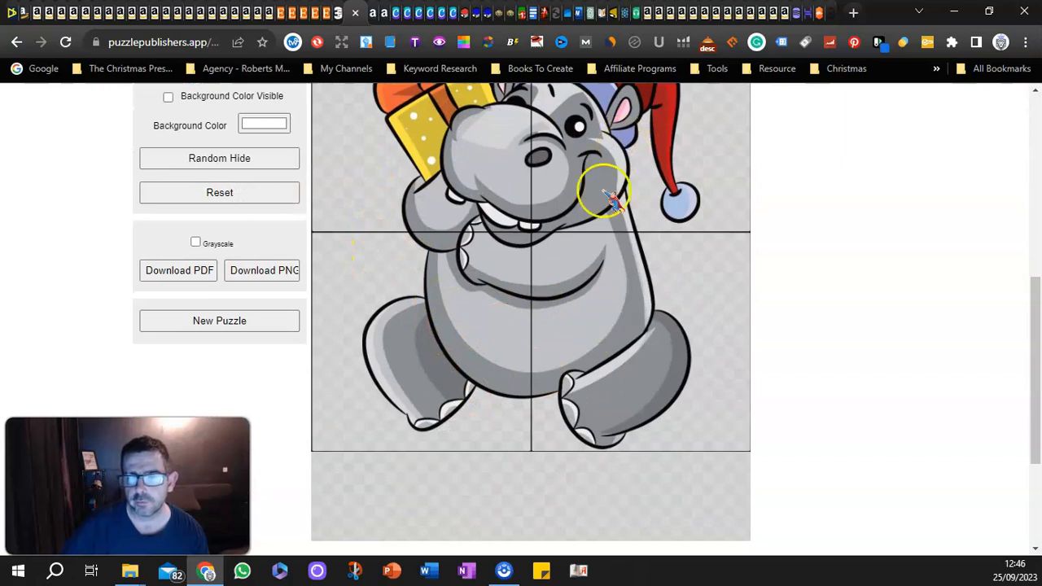
scroll(558, 305, up, 1)
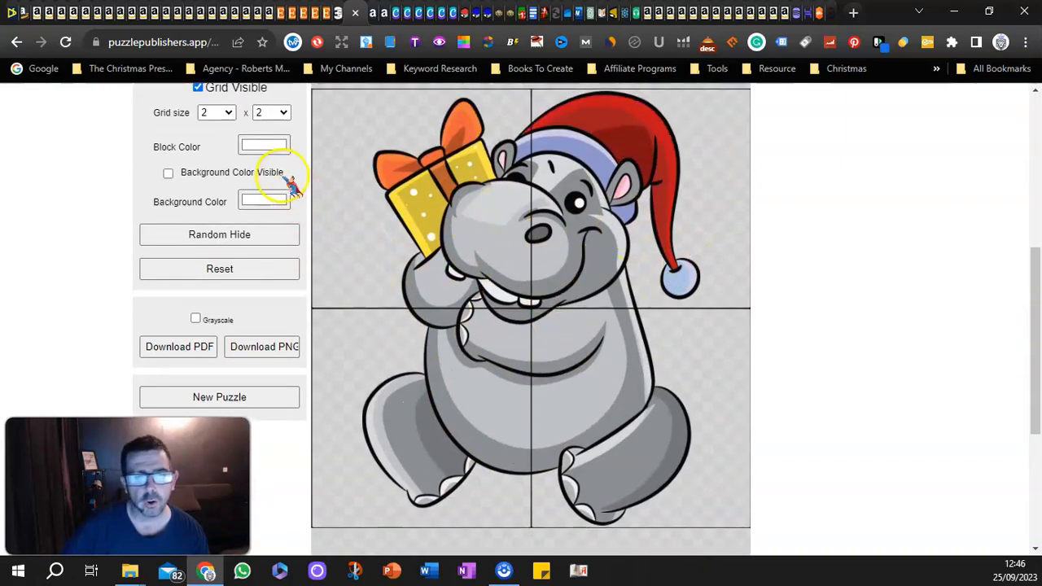
Set the puzzle grid size to 3 x 3
scroll(228, 175, up, 1)
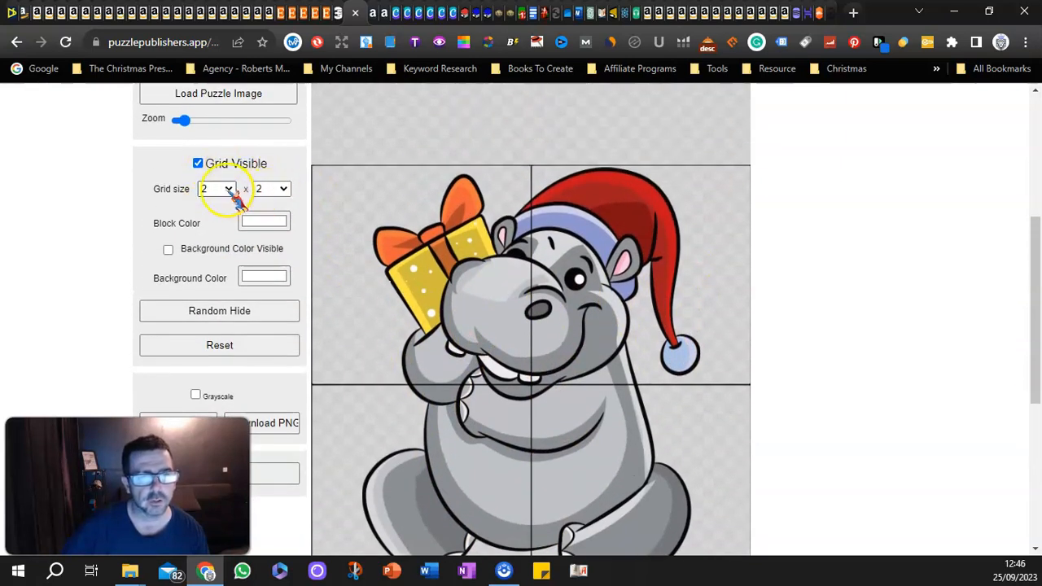
click(228, 190)
click(210, 218)
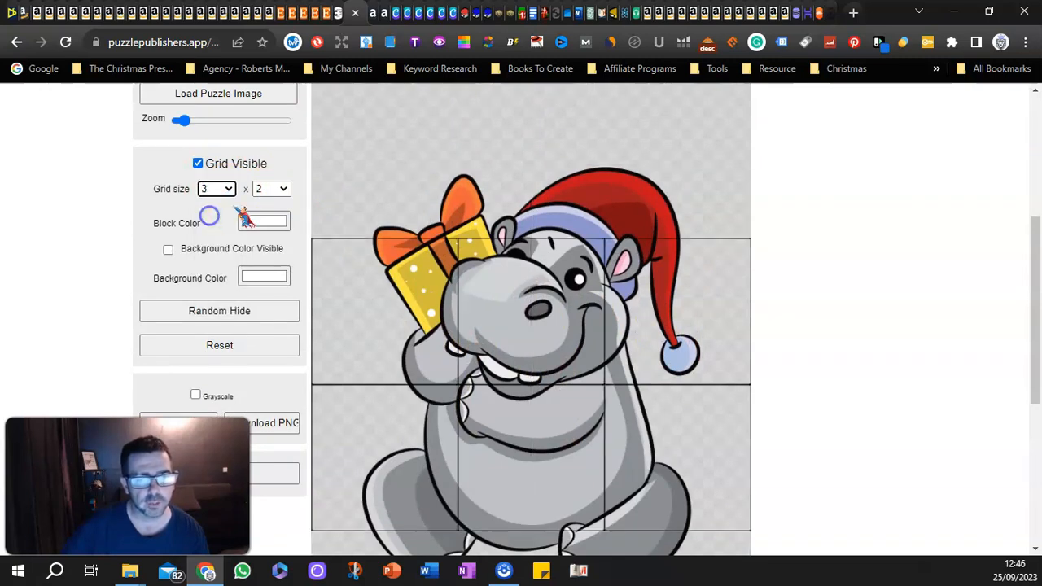
click(275, 189)
click(266, 218)
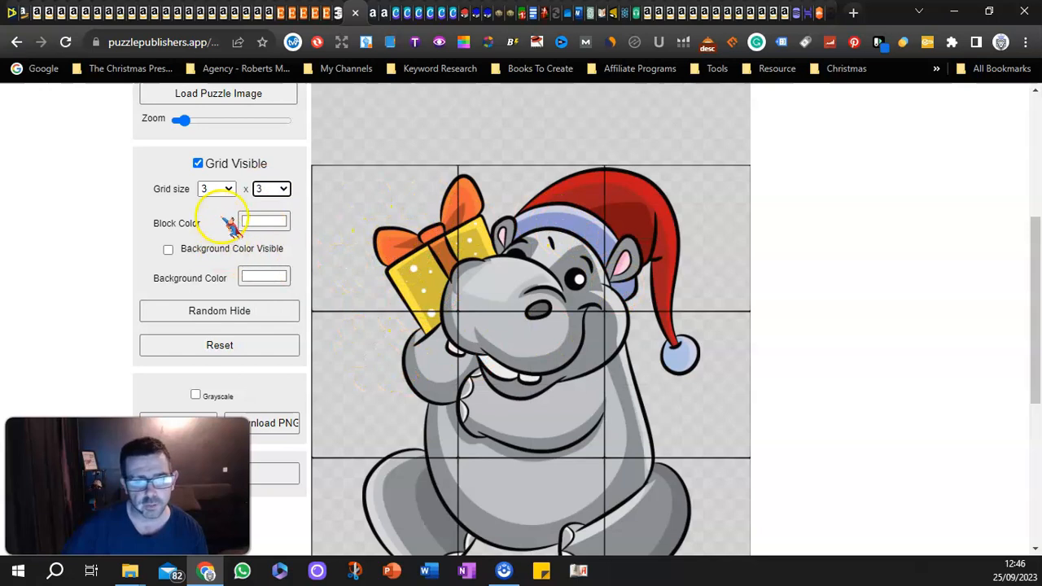
Set the puzzle grid size to 4 x 4
click(226, 189)
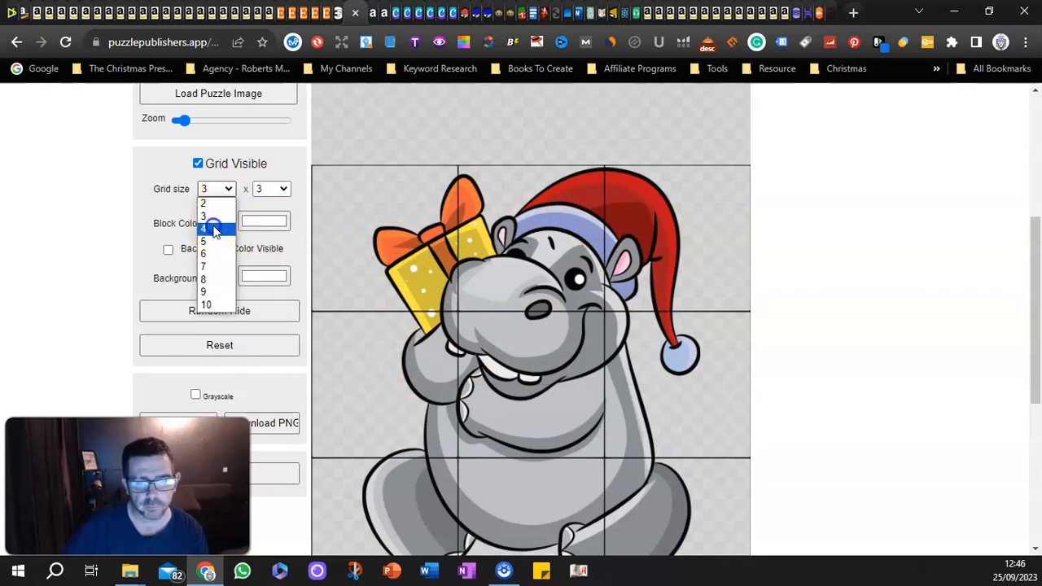
click(214, 231)
click(273, 190)
click(271, 231)
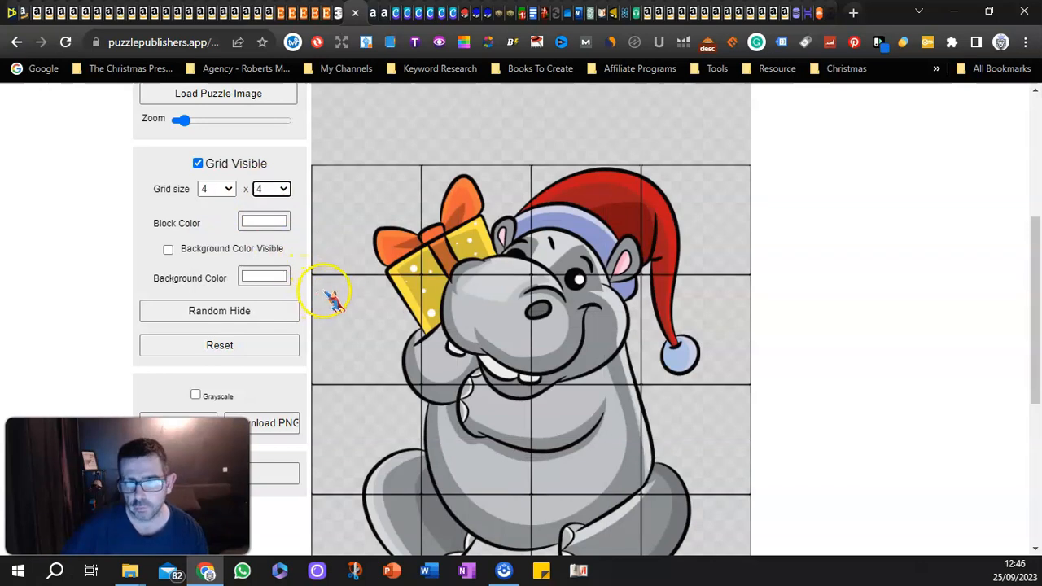
scroll(396, 244, down, 2)
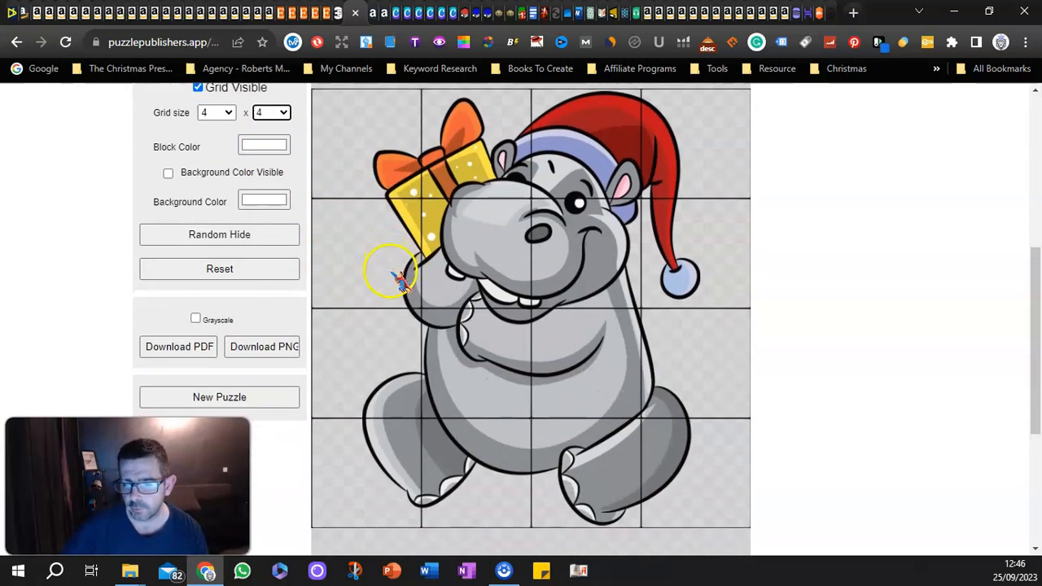
Turn the grid's visibility off and back on
scroll(390, 291, up, 1)
scroll(390, 301, up, 2)
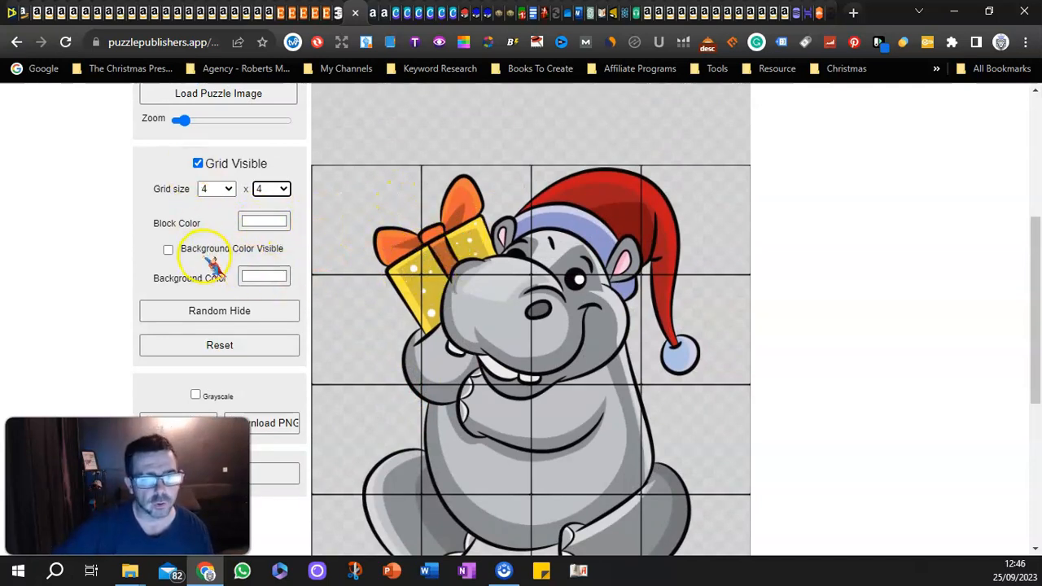
click(197, 164)
click(198, 165)
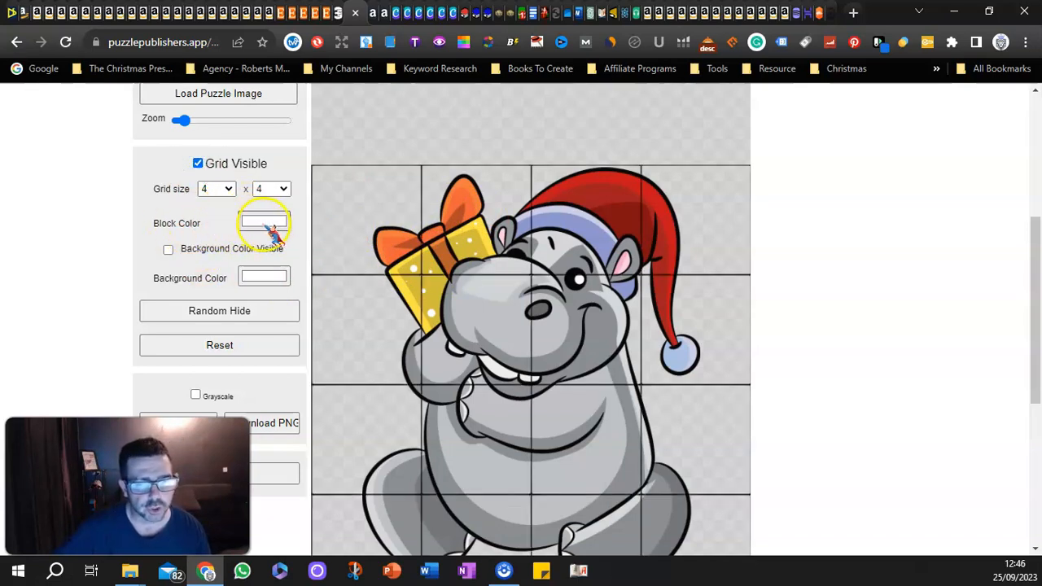
Try hiding the upper two grid blocks in the hippo puzzle's first column, and show them again
click(358, 195)
click(371, 299)
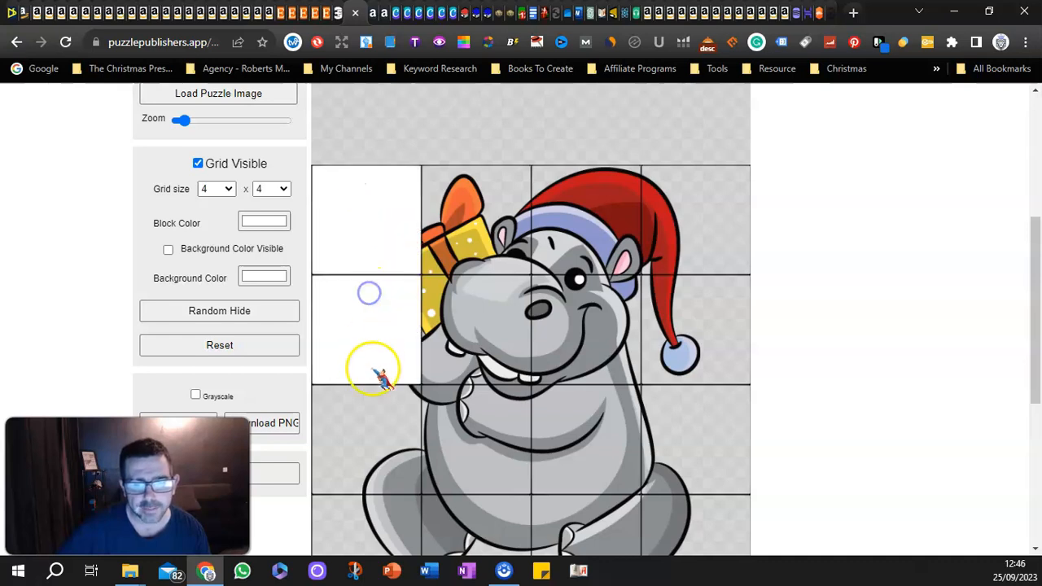
click(362, 411)
click(365, 428)
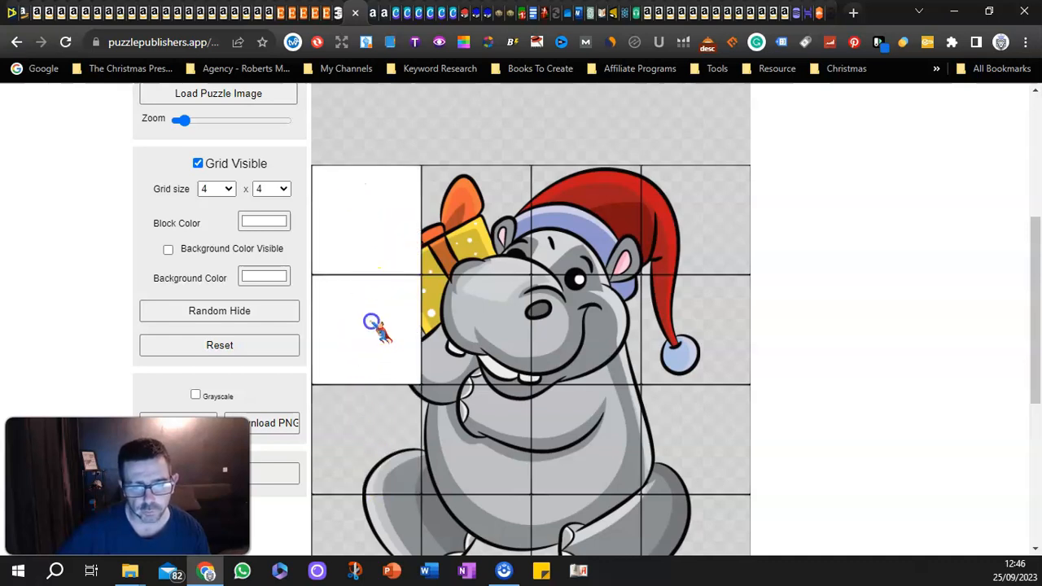
click(370, 321)
click(378, 213)
Make the white background colour visible behind the hippo puzzle
scroll(269, 244, down, 1)
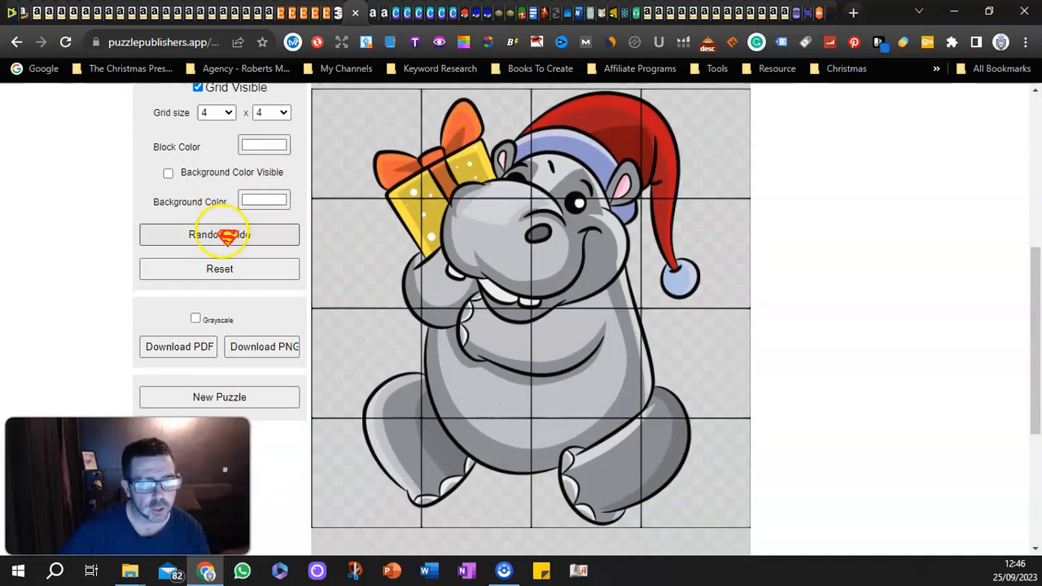
click(168, 176)
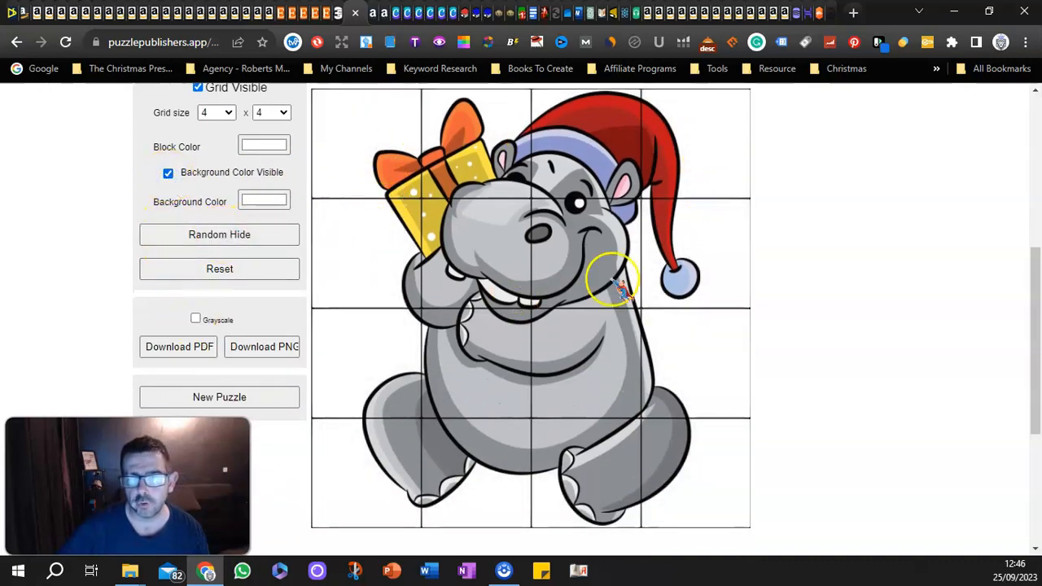
Look at the copy and draw page in the Canva Christmas Activity Pages design and return to Puzzle Publishers
click(407, 13)
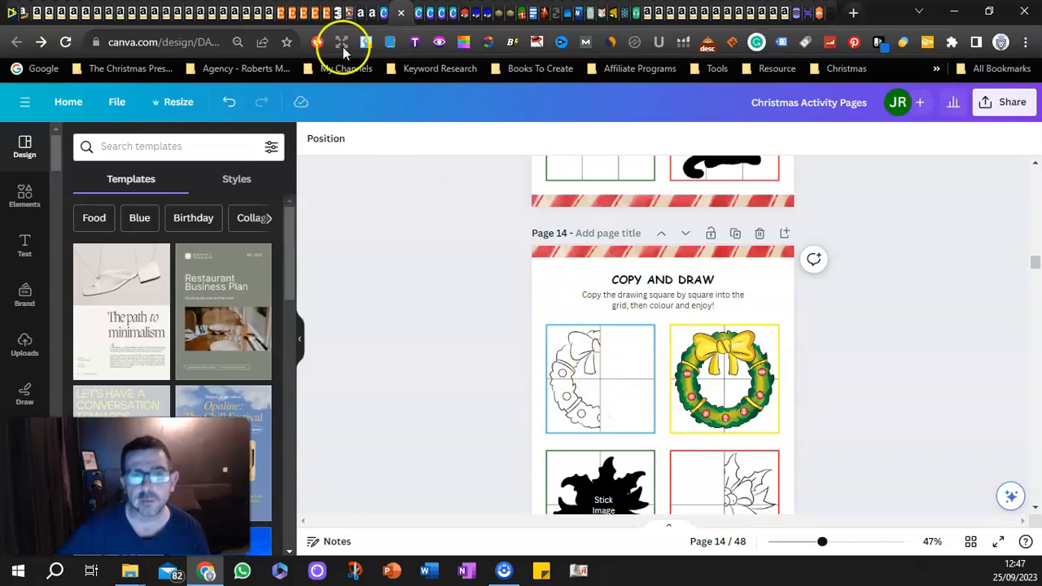
click(342, 12)
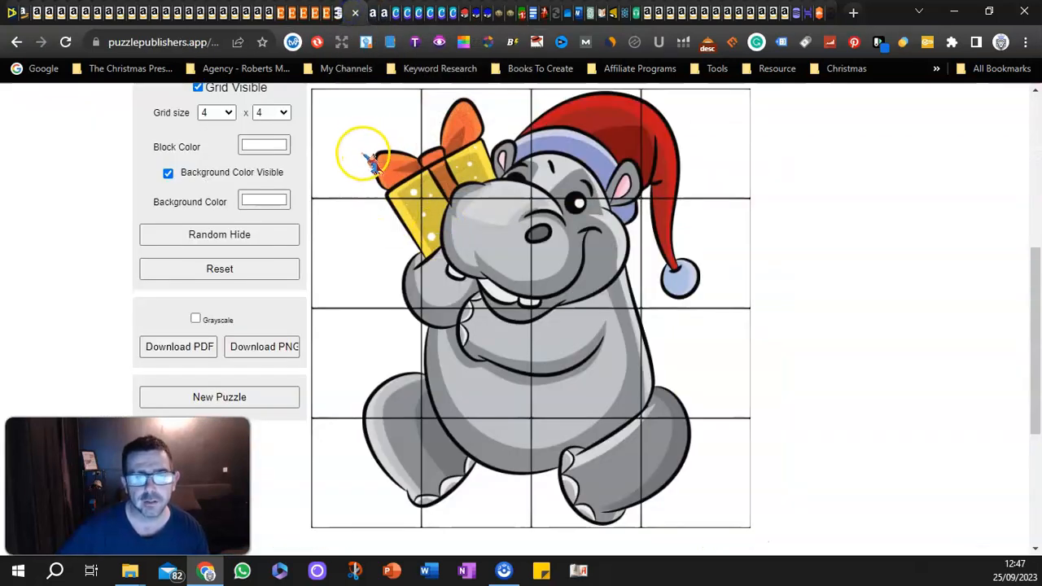
Try hiding the upper two first-column blocks over the white background, and restore the full hippo image
click(353, 129)
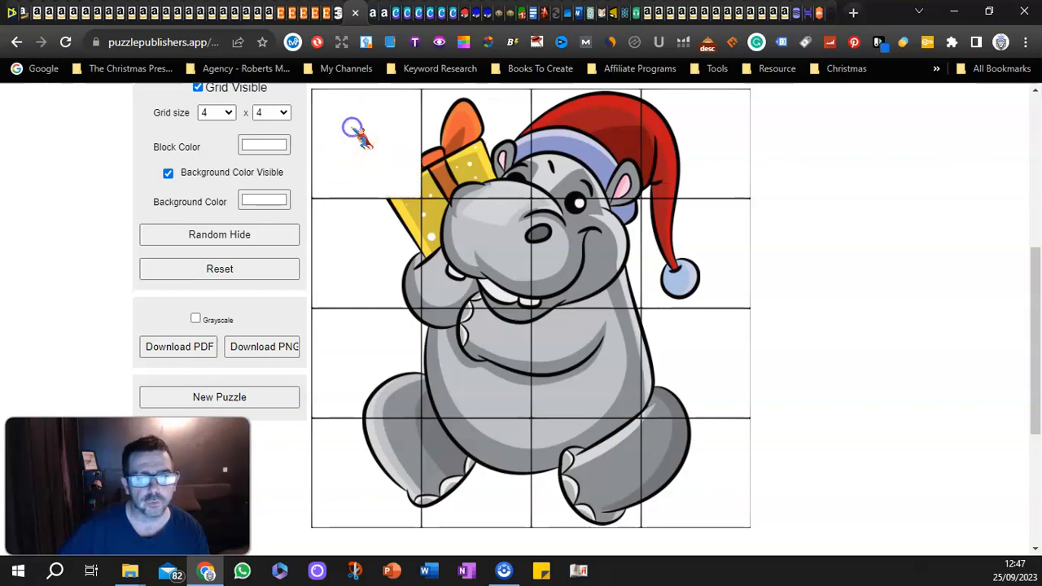
click(389, 220)
click(389, 167)
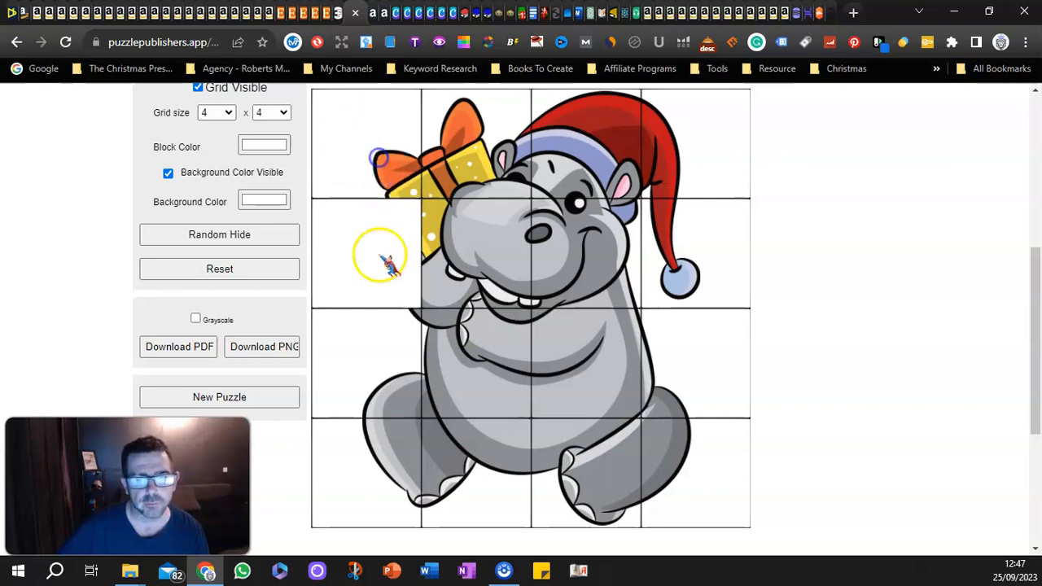
click(383, 252)
click(167, 269)
Download the complete coloured hippo puzzle with its 4 x 4 grid as a PNG
scroll(163, 285, up, 1)
scroll(165, 300, down, 1)
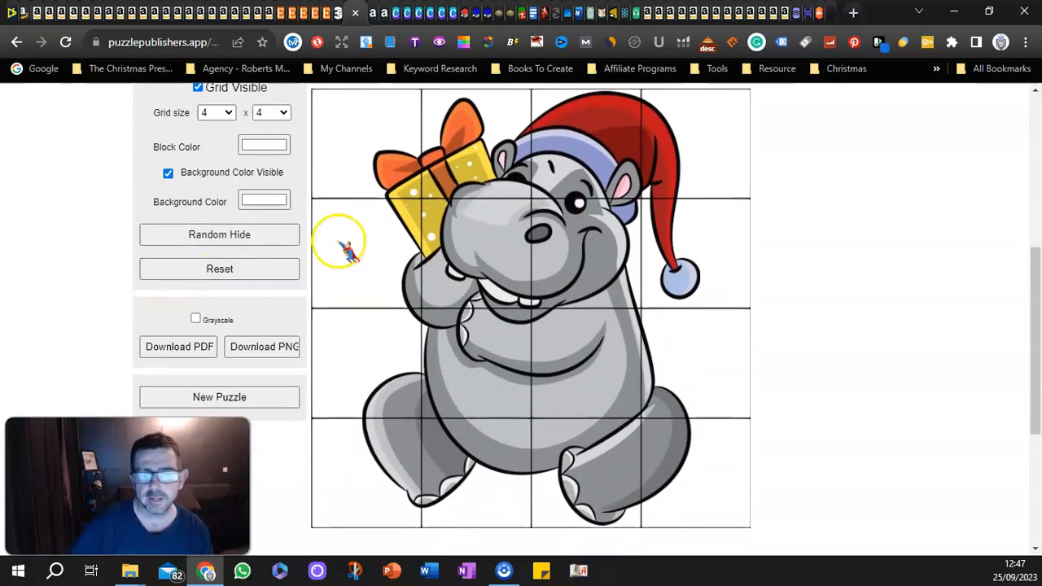
click(260, 350)
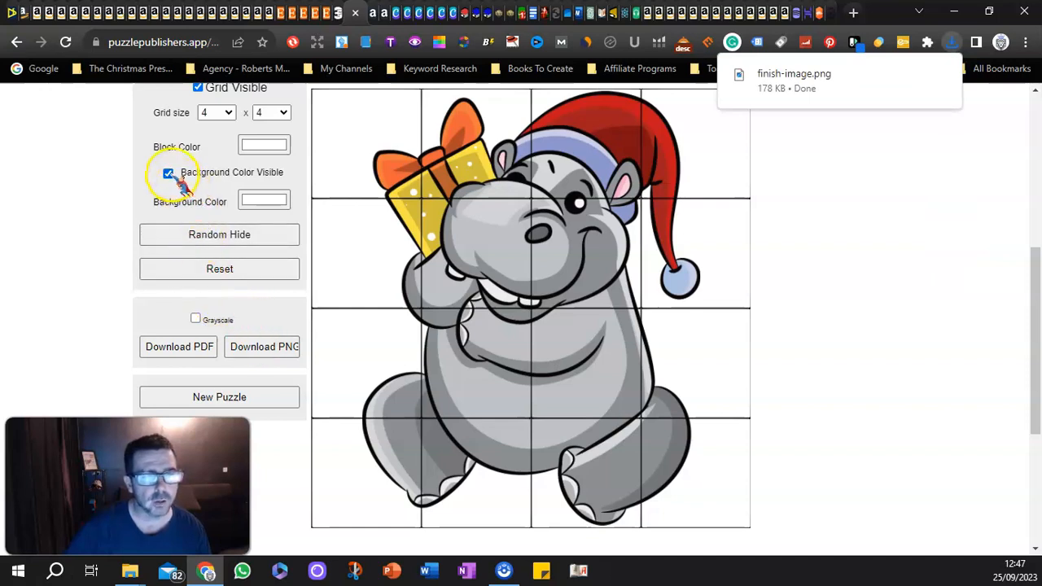
scroll(214, 197, up, 2)
scroll(226, 226, down, 1)
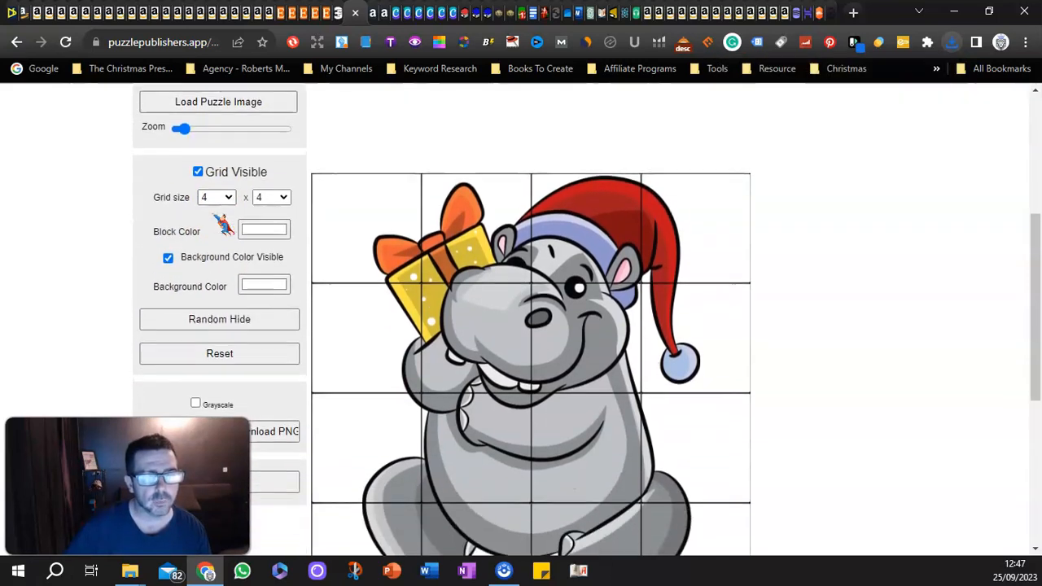
scroll(244, 225, down, 1)
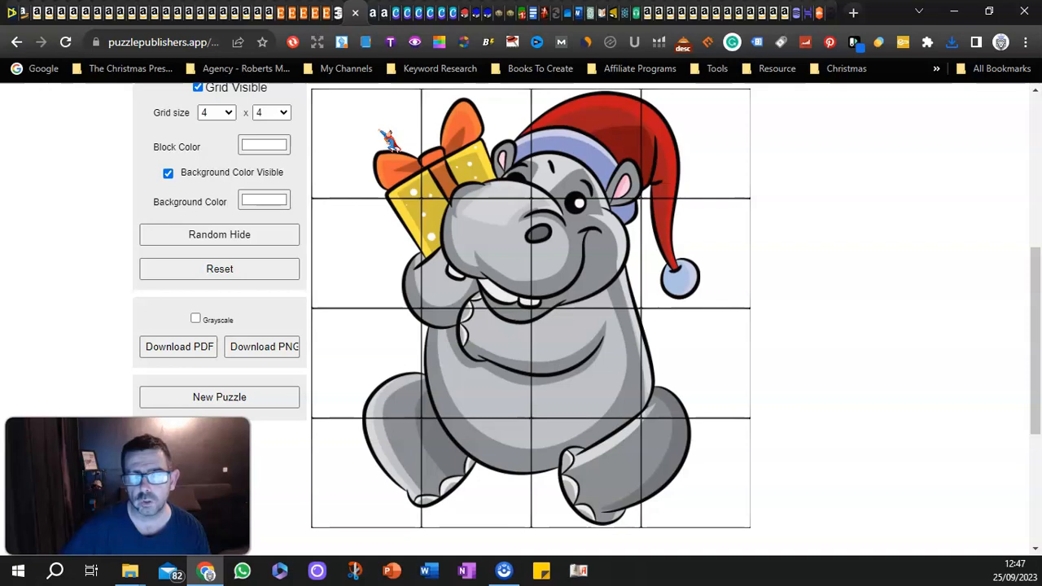
scroll(337, 214, up, 1)
scroll(337, 221, down, 1)
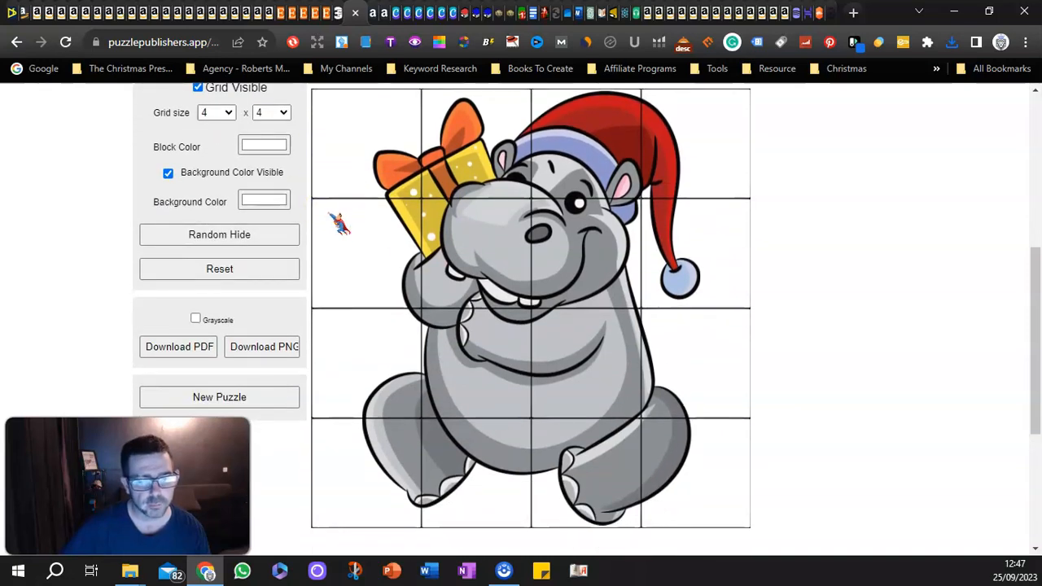
scroll(333, 218, up, 2)
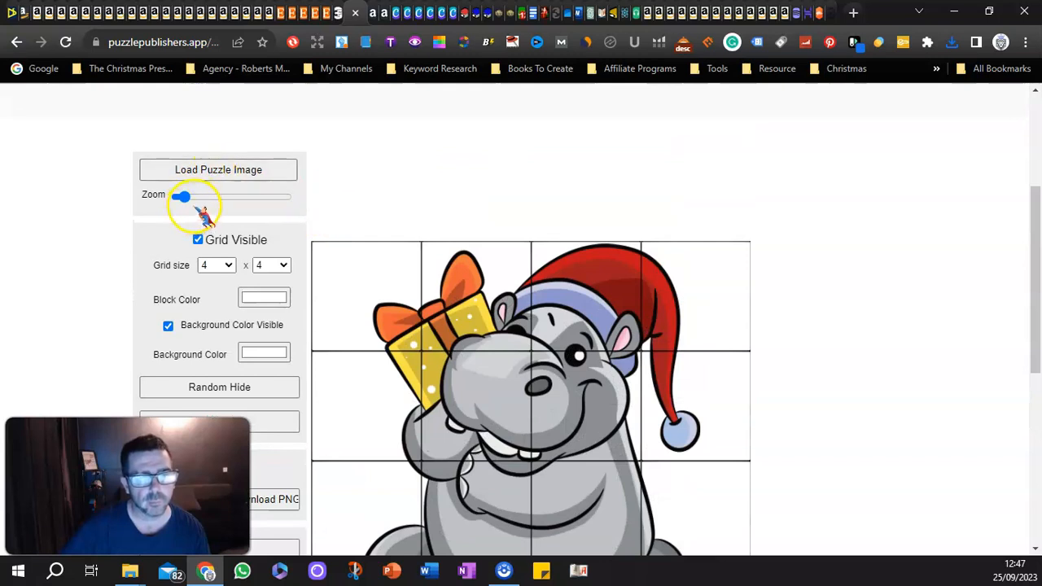
scroll(324, 259, down, 1)
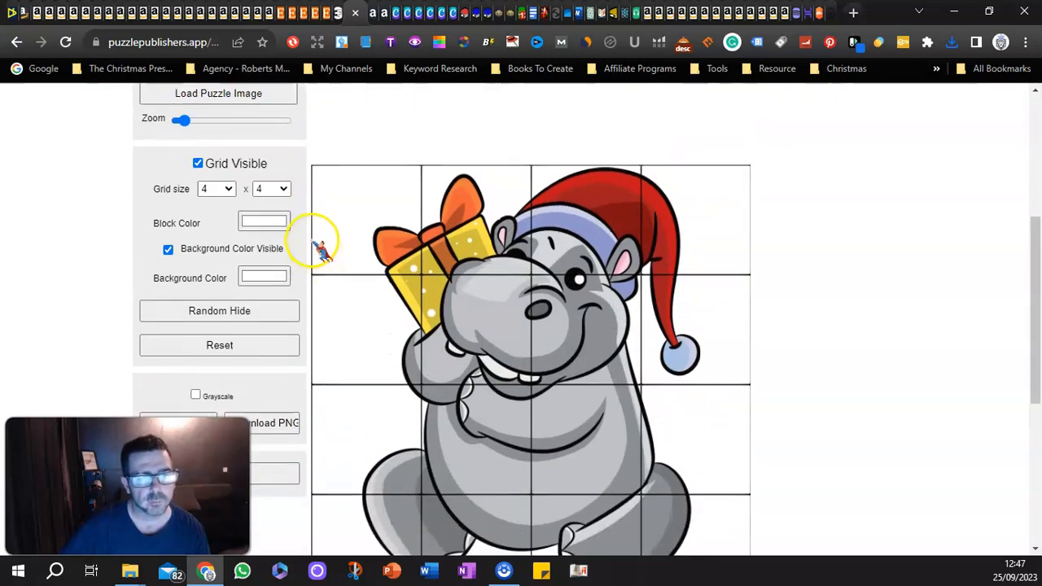
scroll(322, 250, down, 1)
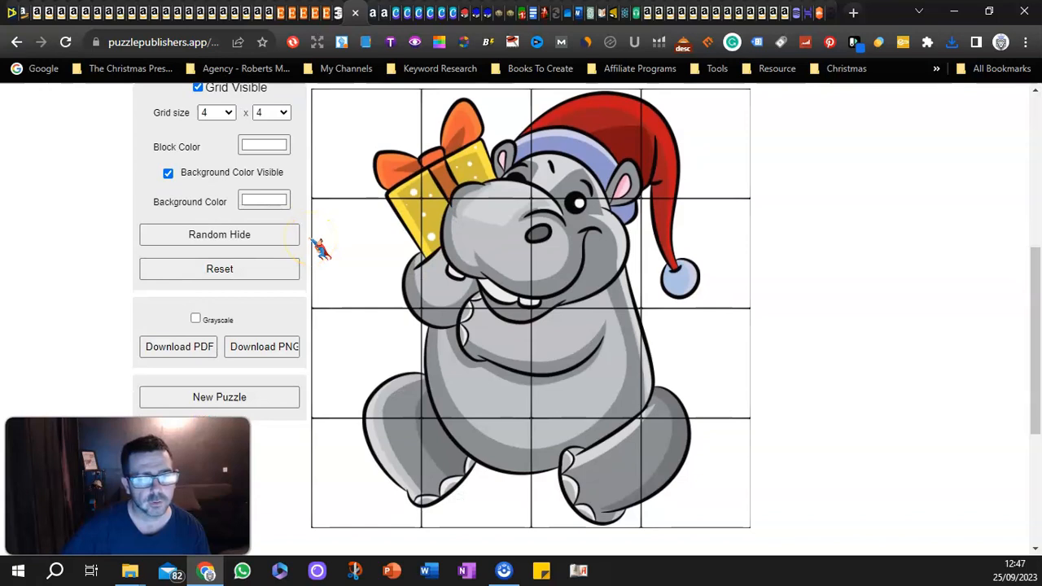
scroll(321, 250, down, 1)
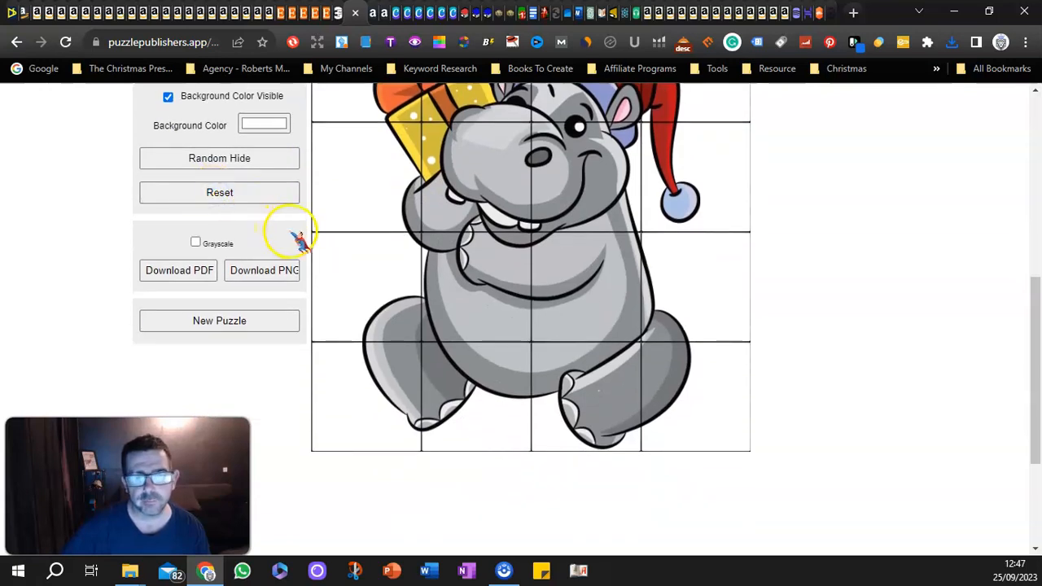
Start a new puzzle to clear the hippo image from the 4 x 4 grid
scroll(224, 183, up, 3)
scroll(231, 208, down, 4)
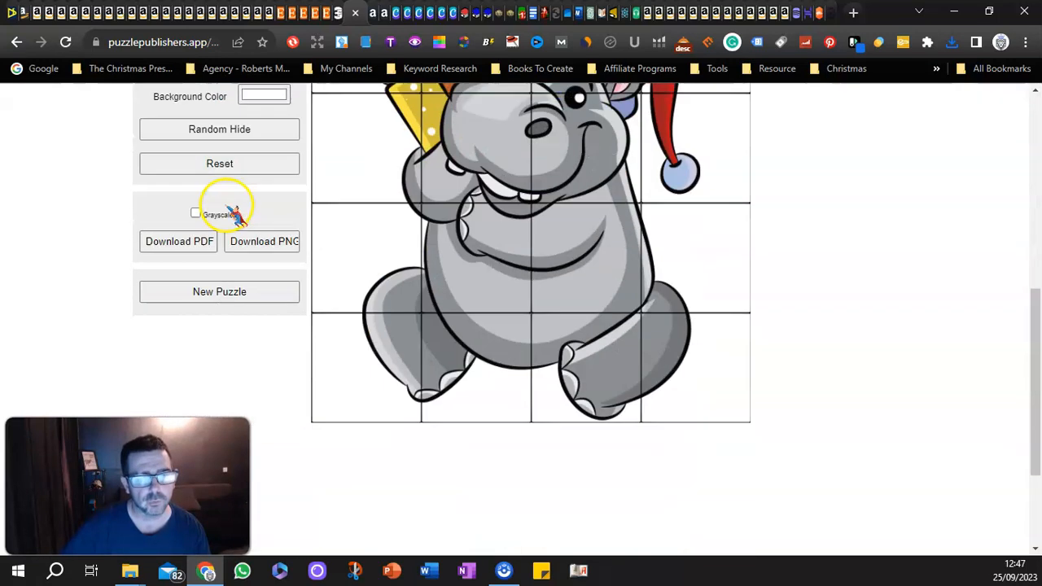
click(209, 246)
scroll(344, 279, up, 2)
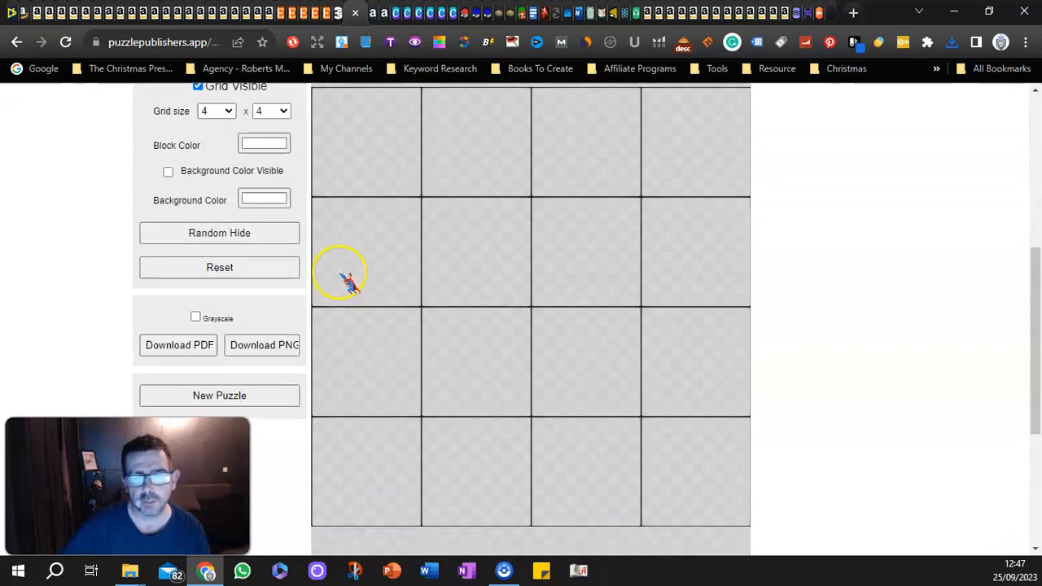
Make the white background visible on the empty 4 x 4 grid and download it as a PNG
scroll(529, 245, up, 2)
scroll(521, 318, down, 3)
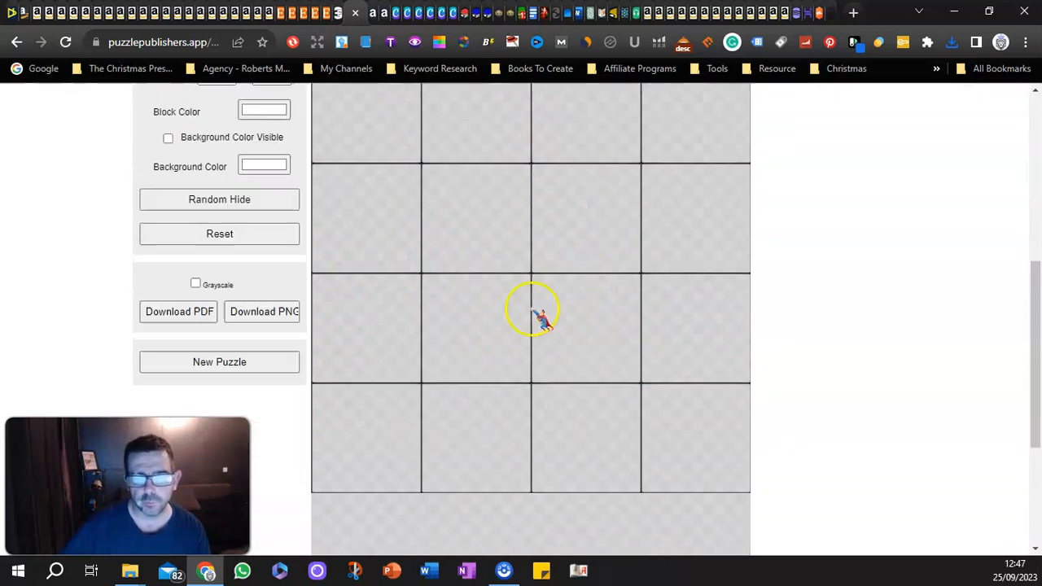
click(168, 97)
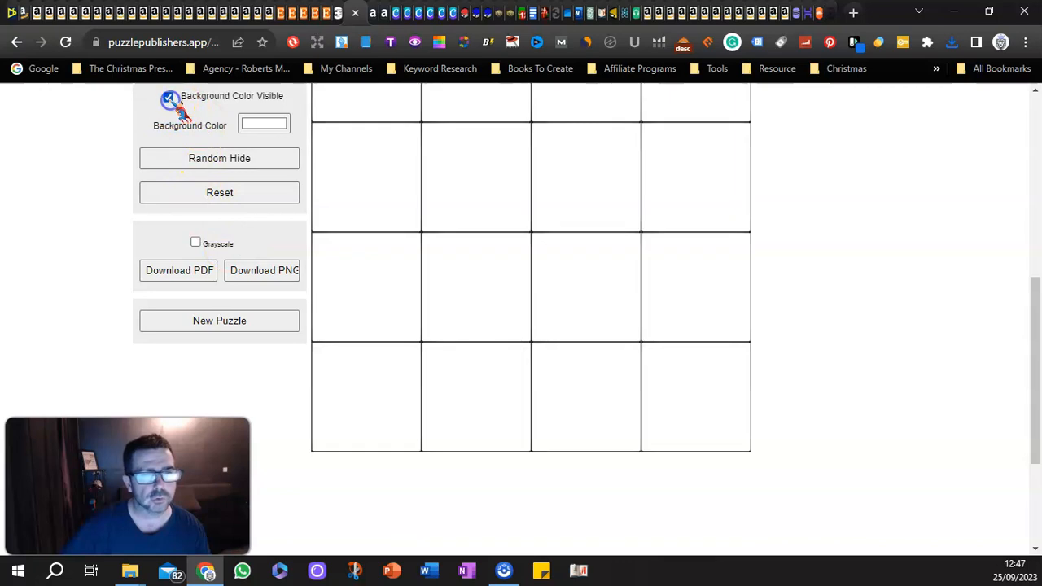
click(253, 273)
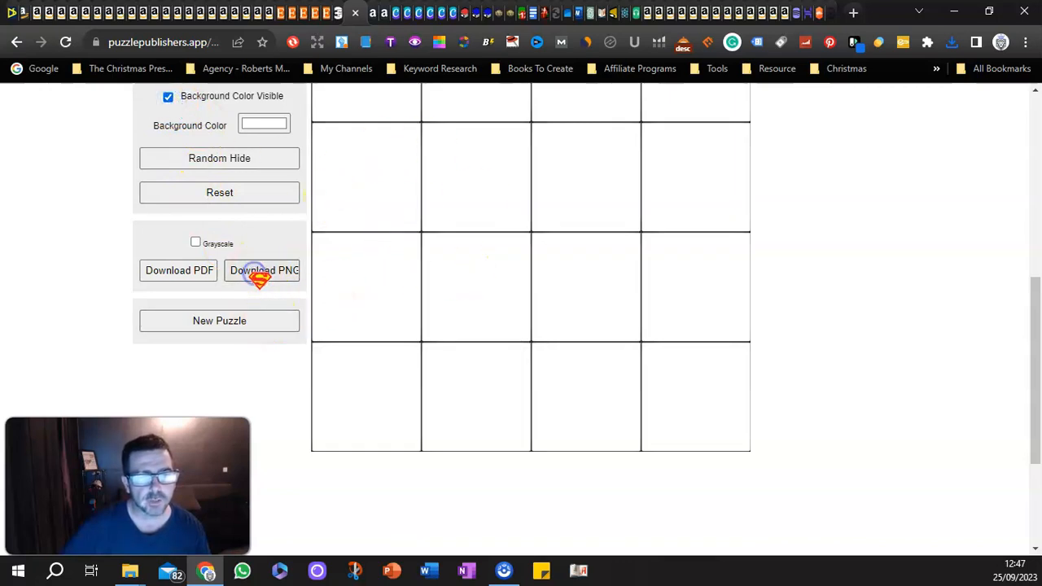
Switch to the Canva activity pages and examine the gingerbread image and blank grids on page 13
click(407, 16)
scroll(497, 236, up, 3)
click(593, 238)
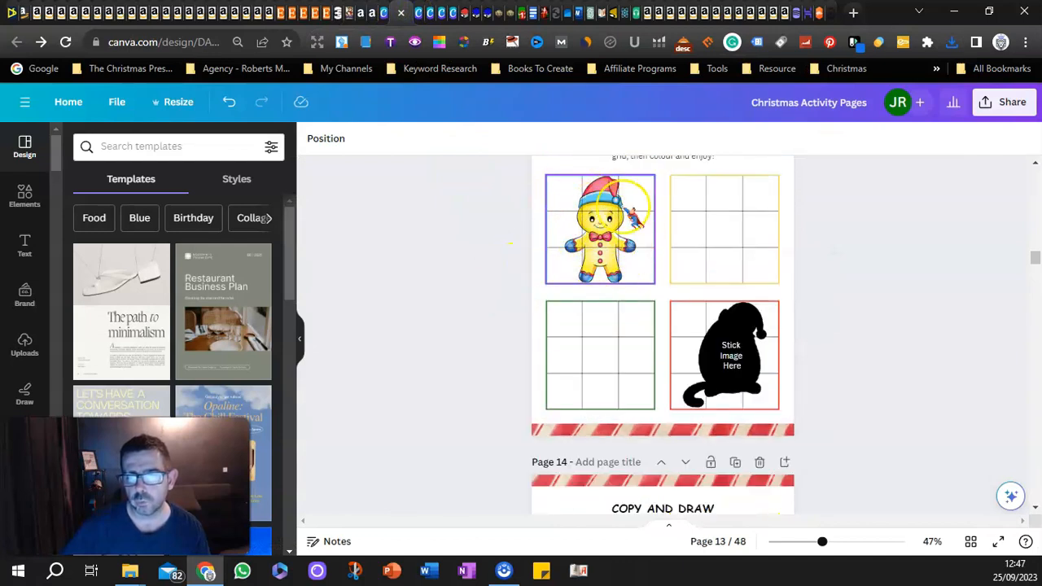
click(688, 203)
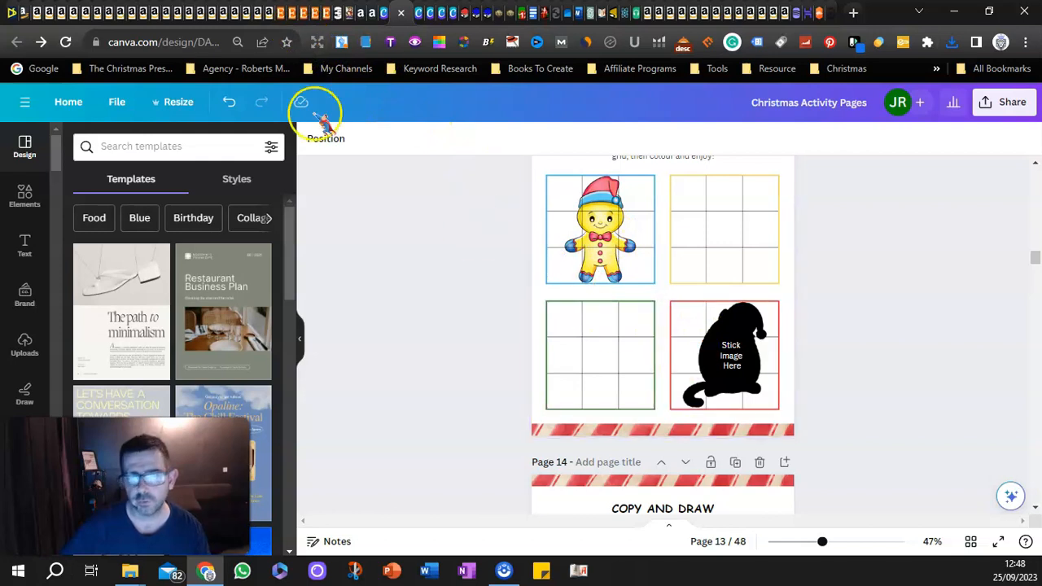
Return to Finish the Image – Pro in Puzzle Publishers and load the Christmas-71 snow globe as the puzzle image
click(348, 14)
scroll(390, 257, up, 4)
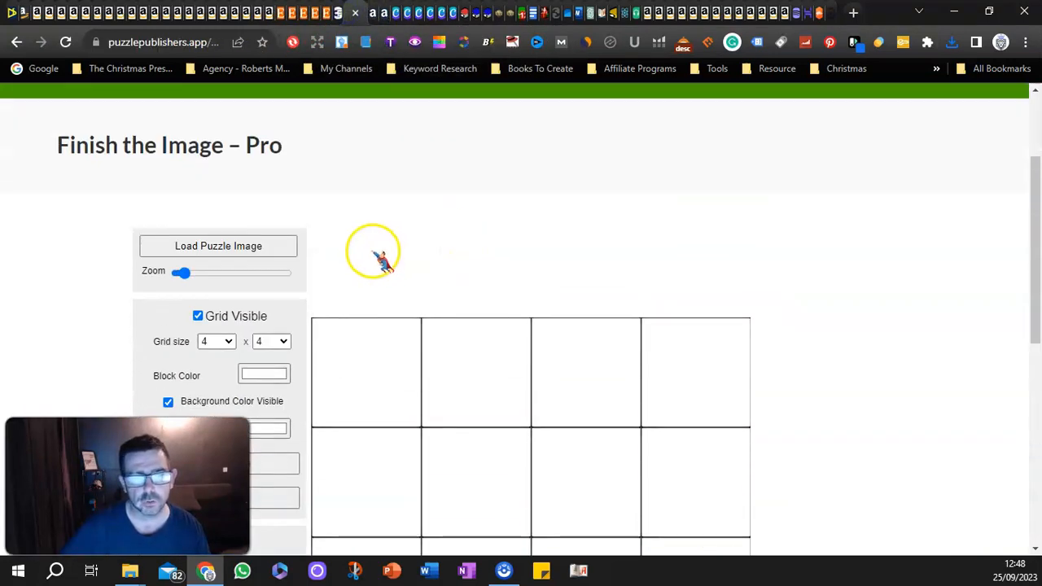
scroll(378, 257, down, 4)
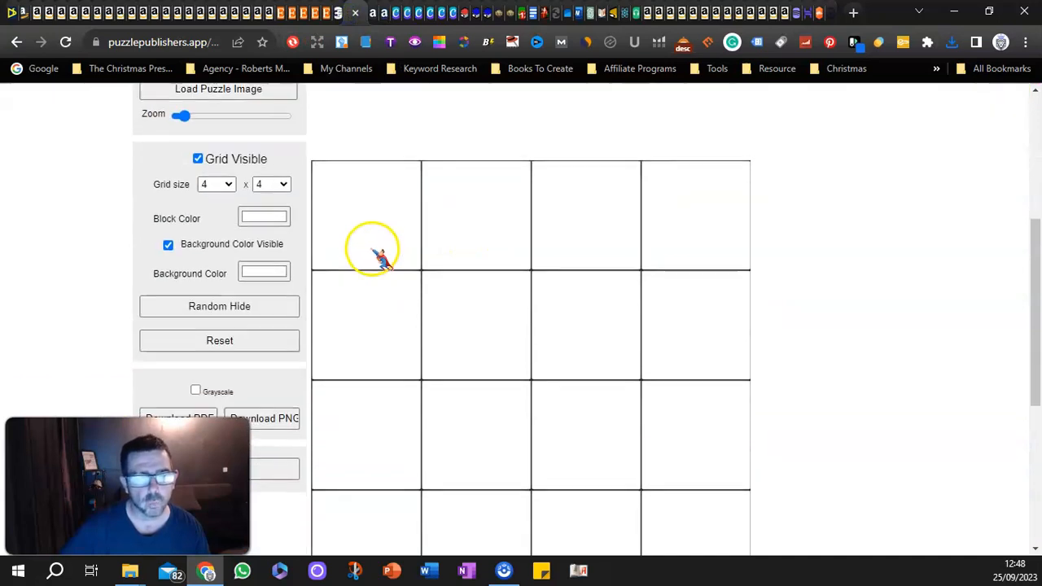
scroll(224, 297, up, 4)
click(210, 246)
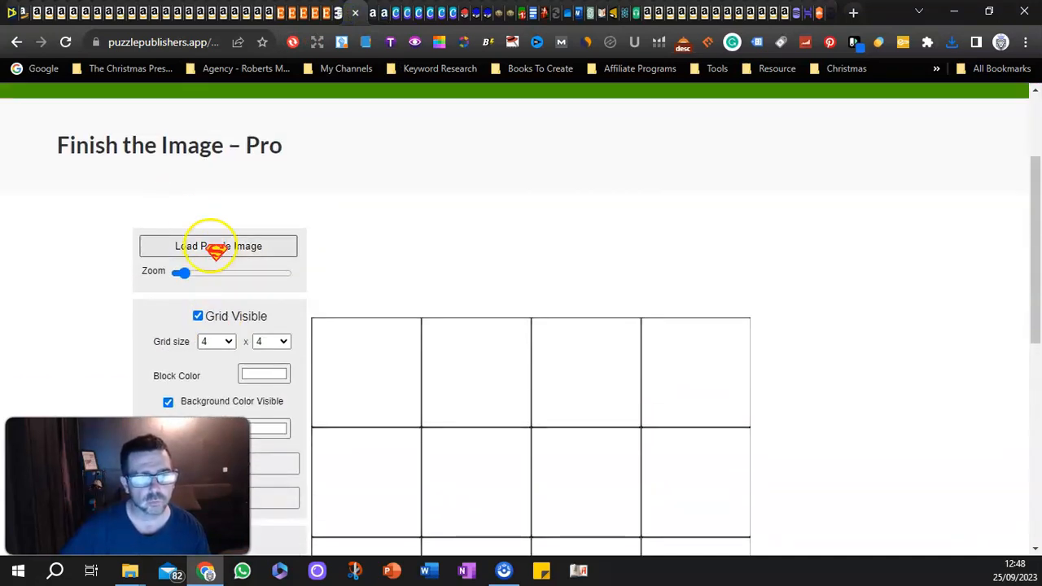
scroll(398, 301, down, 5)
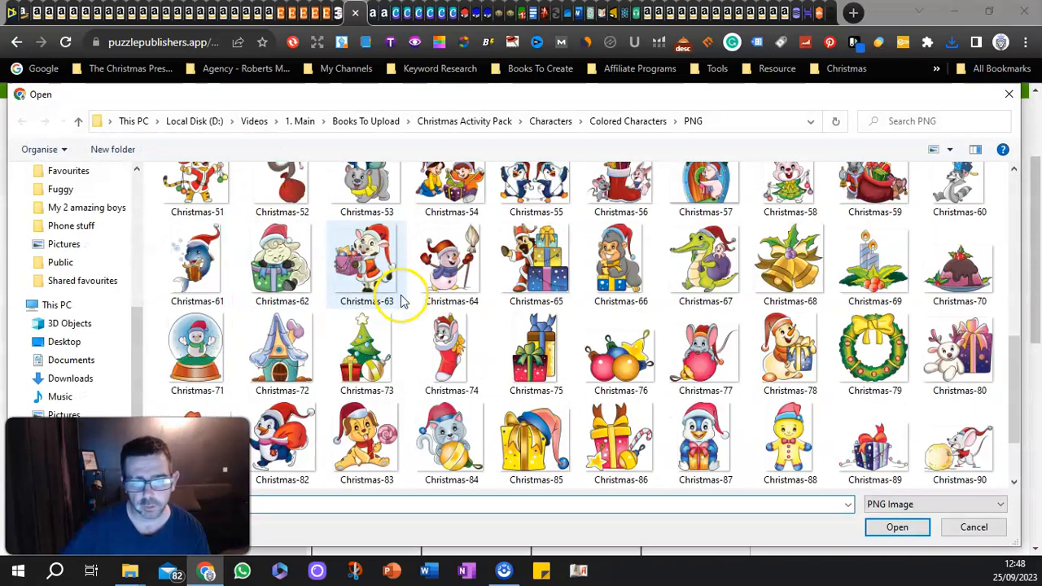
click(195, 350)
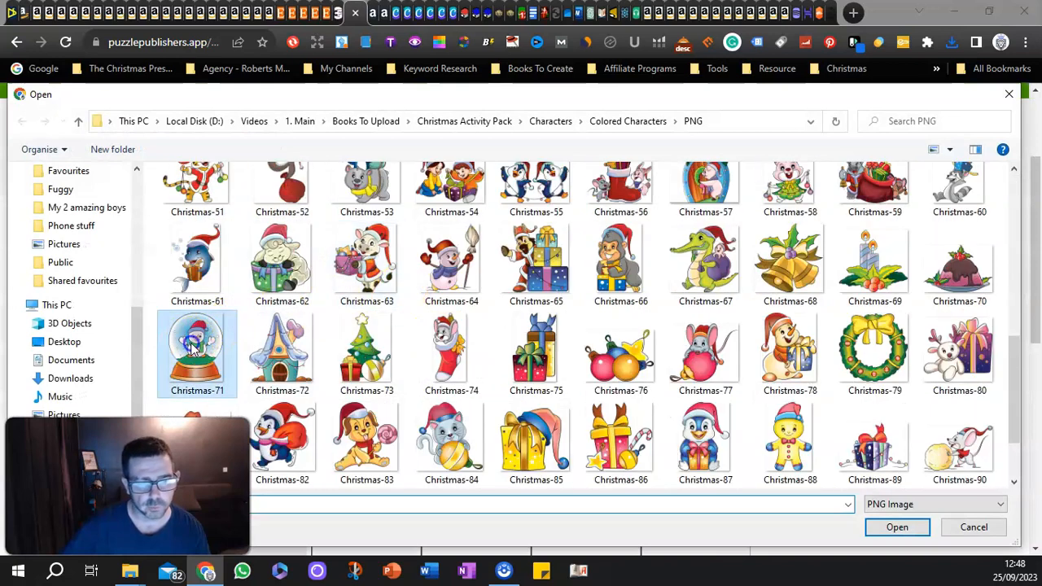
click(891, 526)
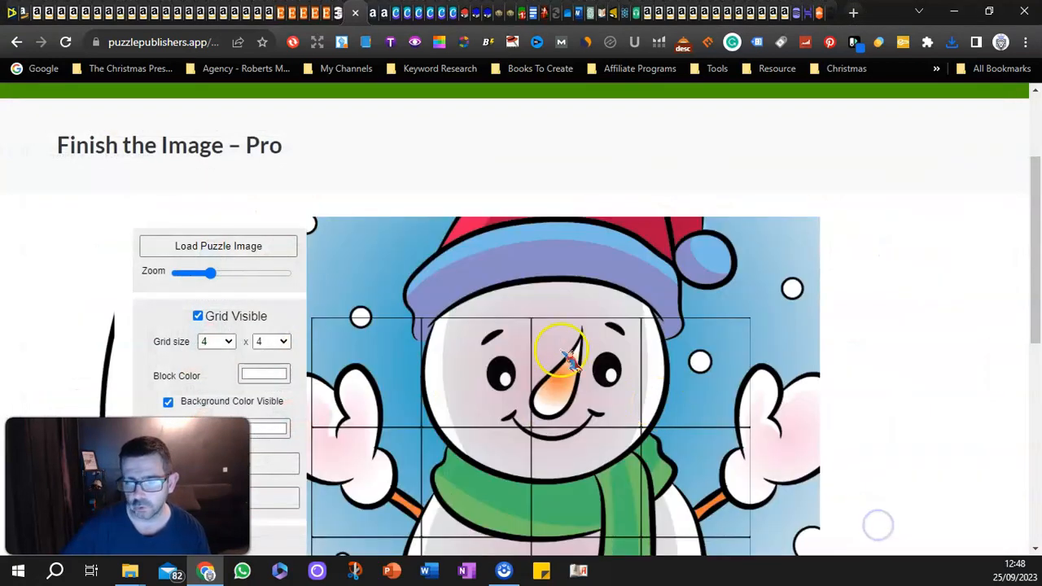
Zoom the snow globe image out so it fits entirely within the 4 x 4 grid
scroll(529, 322, down, 1)
drag(215, 199, 192, 199)
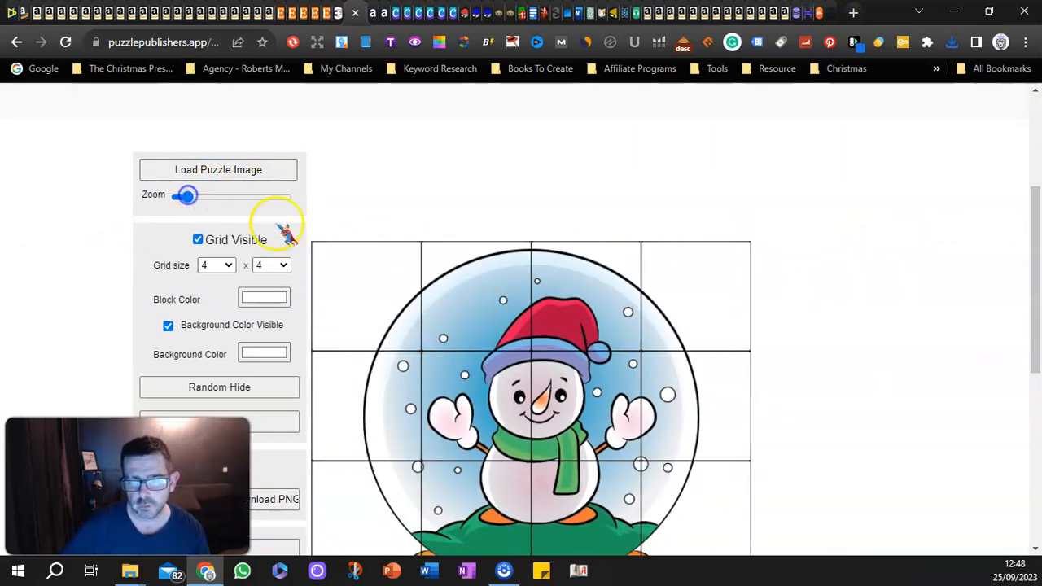
scroll(345, 309, down, 3)
scroll(465, 225, up, 2)
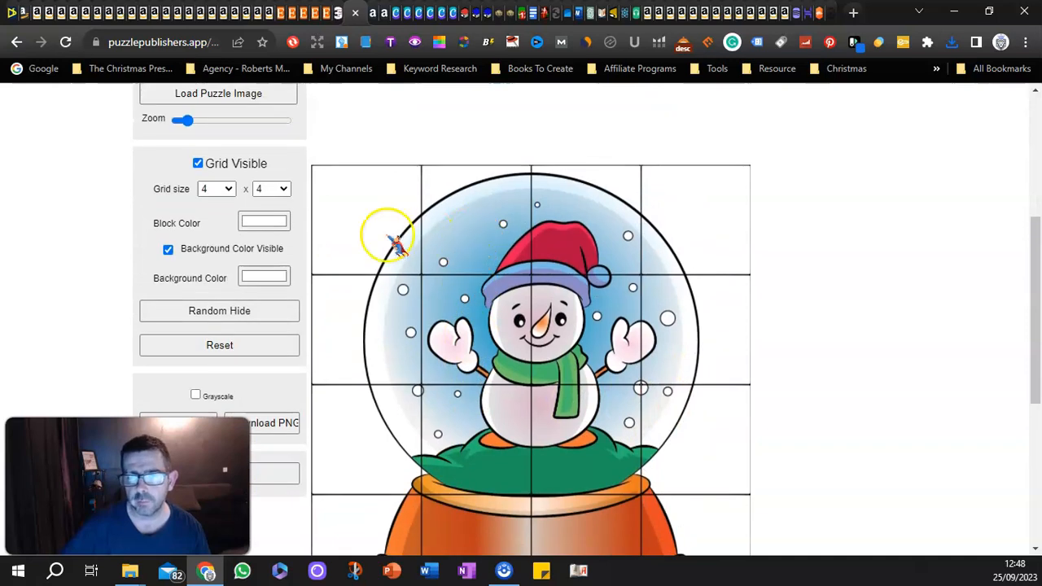
Download the coloured snow globe puzzle with its grid as a PNG
scroll(275, 405, down, 1)
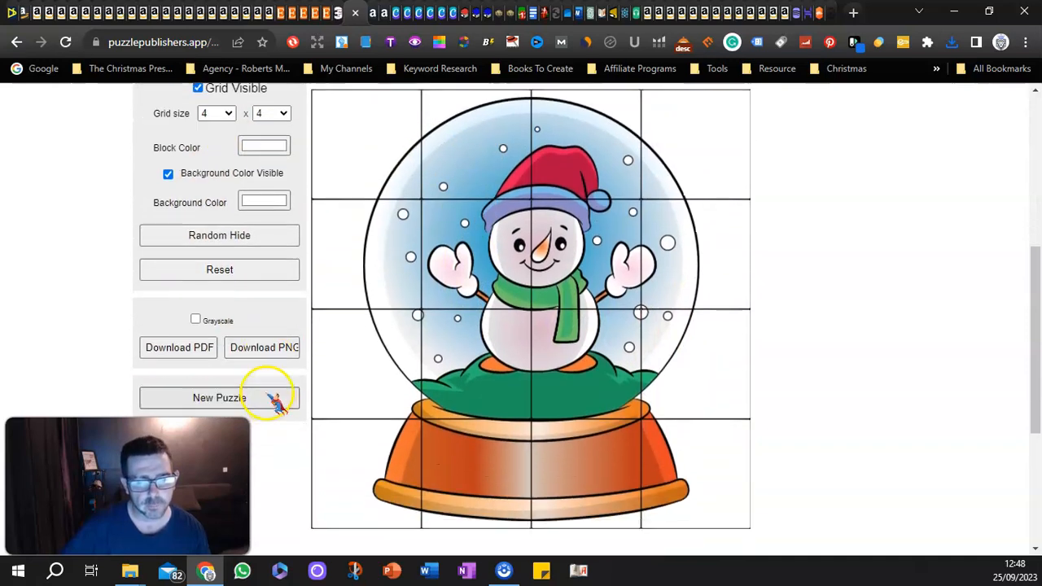
click(257, 347)
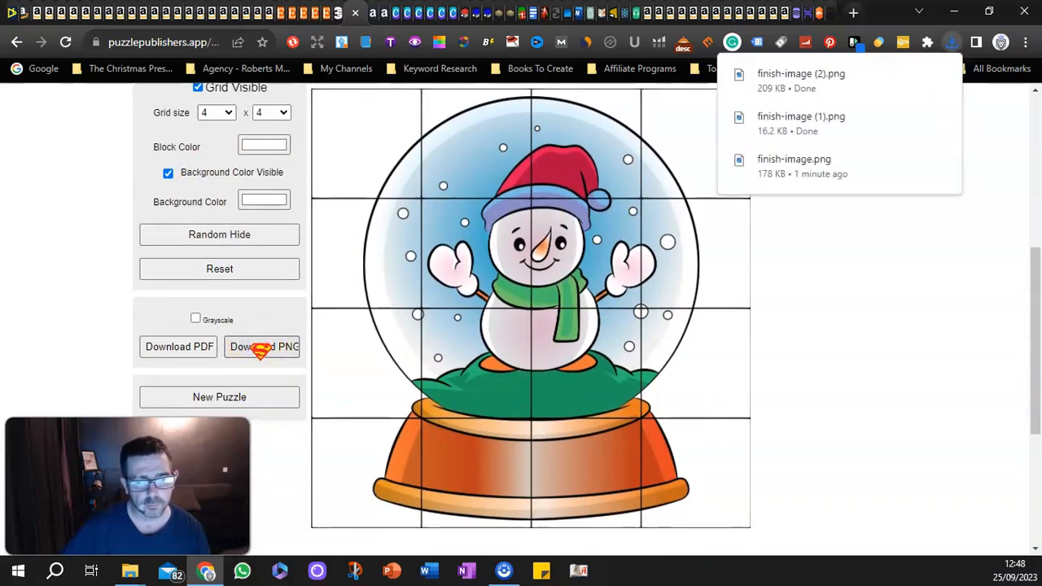
scroll(344, 320, up, 2)
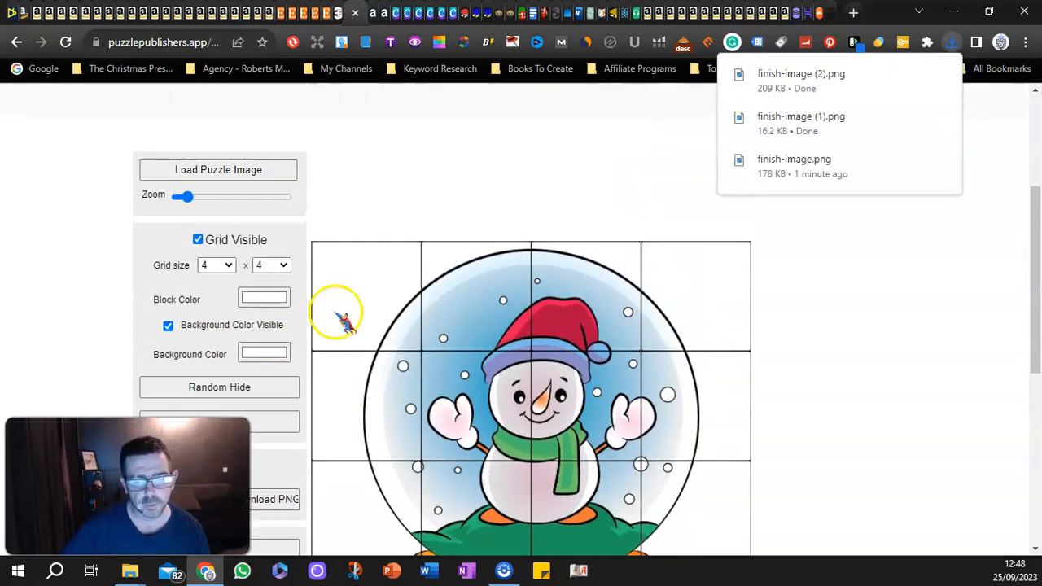
Blank out all eight grid squares covering the right half of the snow globe and download the puzzle as a PNG
click(561, 301)
click(698, 373)
click(602, 375)
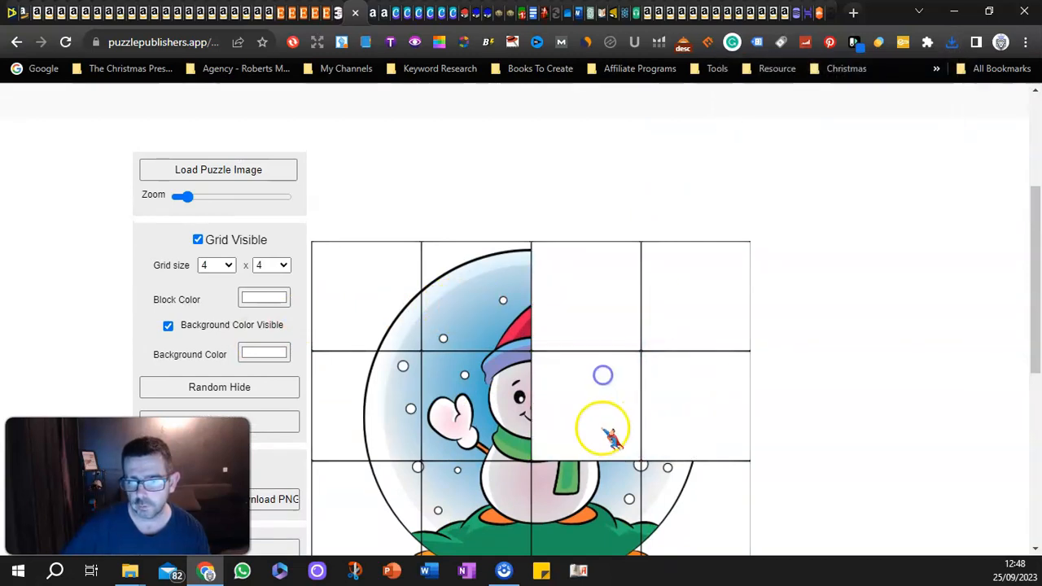
click(589, 472)
click(693, 482)
scroll(692, 477, down, 3)
click(700, 390)
click(574, 383)
click(280, 271)
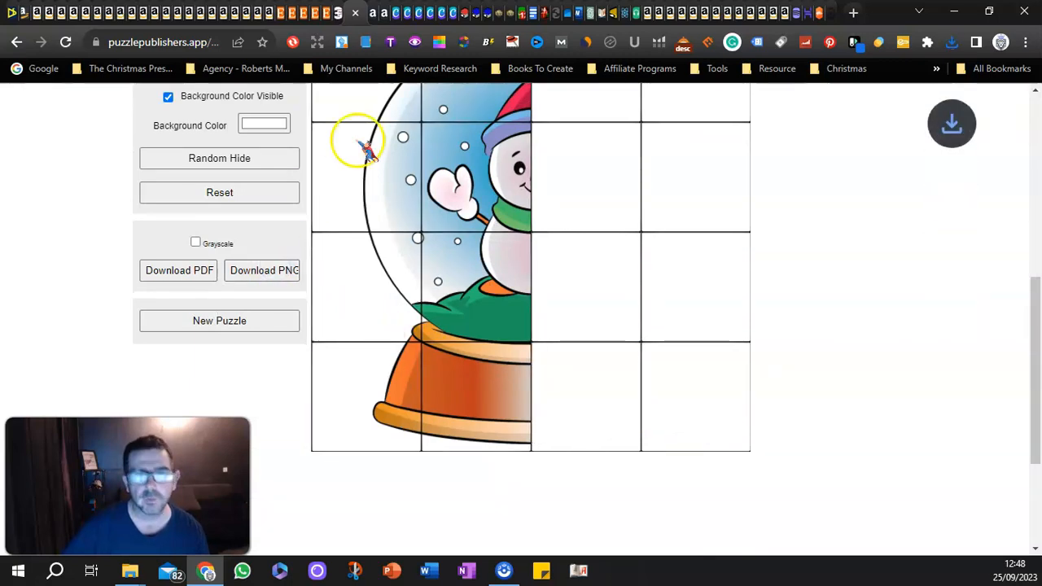
Switch to the Canva activity pages and examine the half-hidden wreath and bell drawings on page 14
click(407, 15)
scroll(556, 293, down, 5)
click(610, 415)
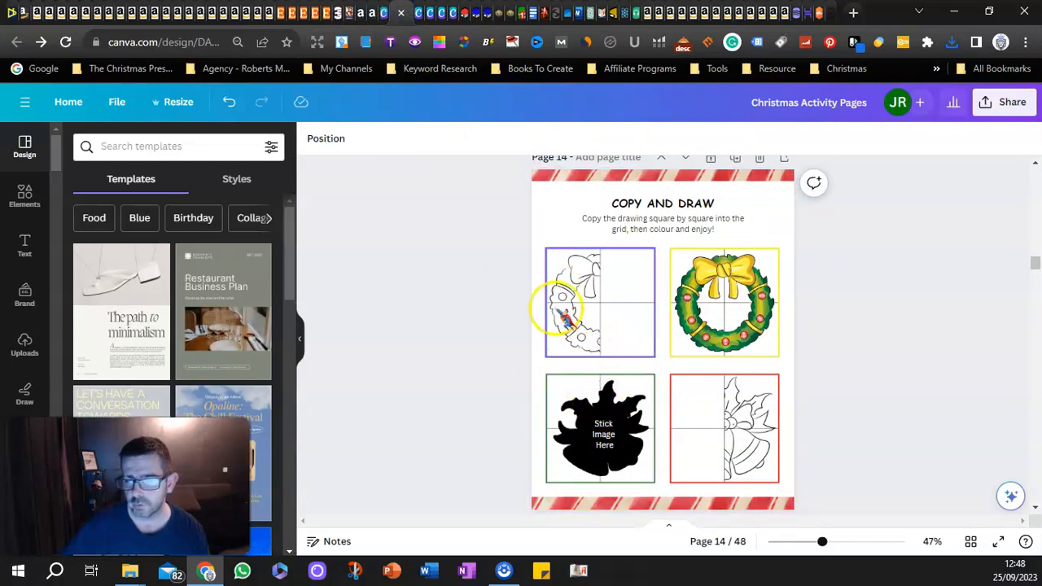
scroll(616, 372, up, 1)
scroll(602, 411, down, 1)
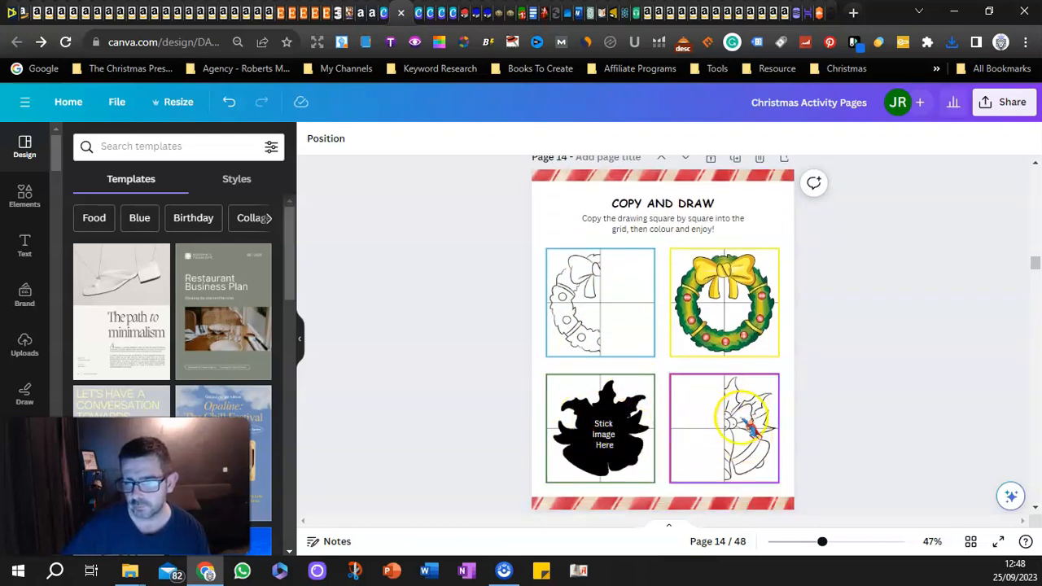
scroll(388, 233, up, 3)
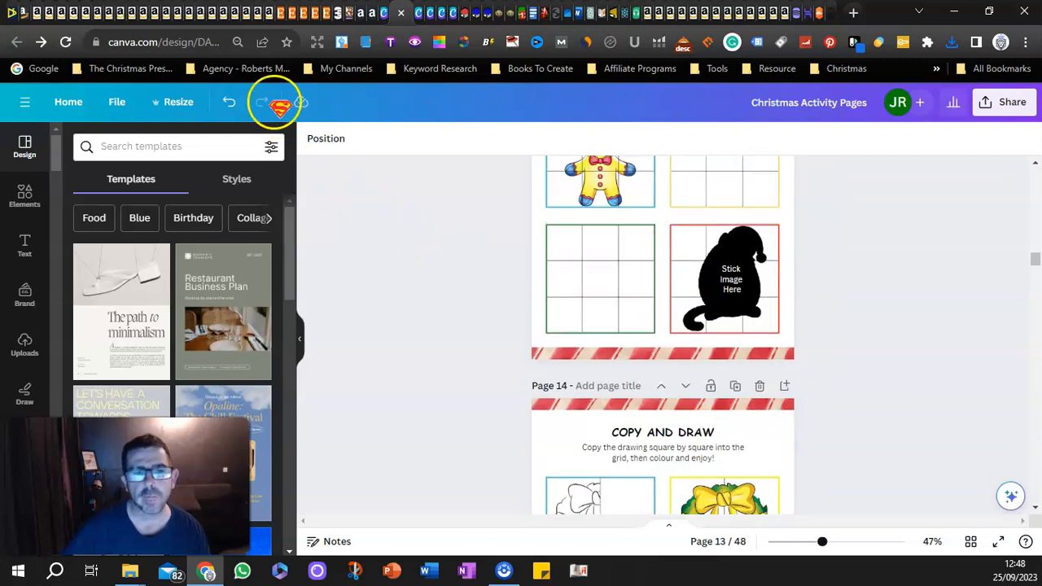
Return to Puzzle Publishers and open Simply Cutout Crazy Pro from the Pro software collection
click(347, 12)
scroll(244, 244, up, 4)
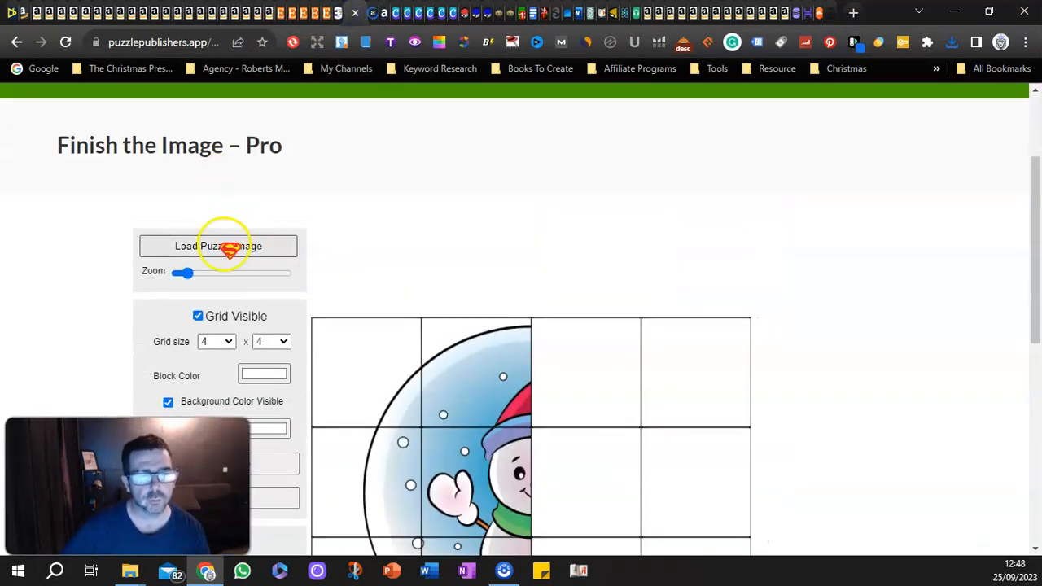
scroll(236, 228, up, 1)
mouse_move(268, 147)
scroll(318, 223, up, 1)
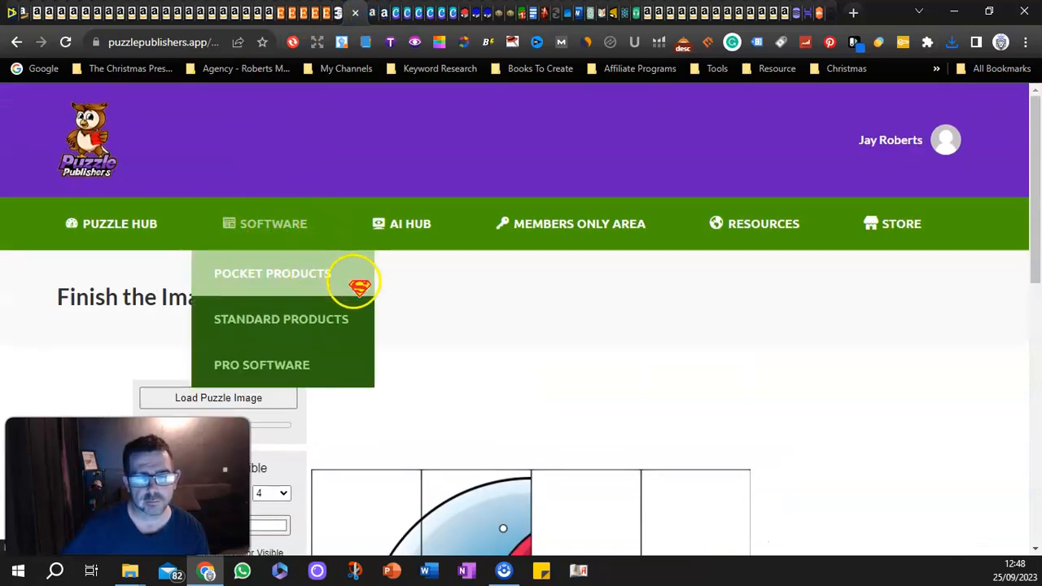
scroll(358, 281, down, 3)
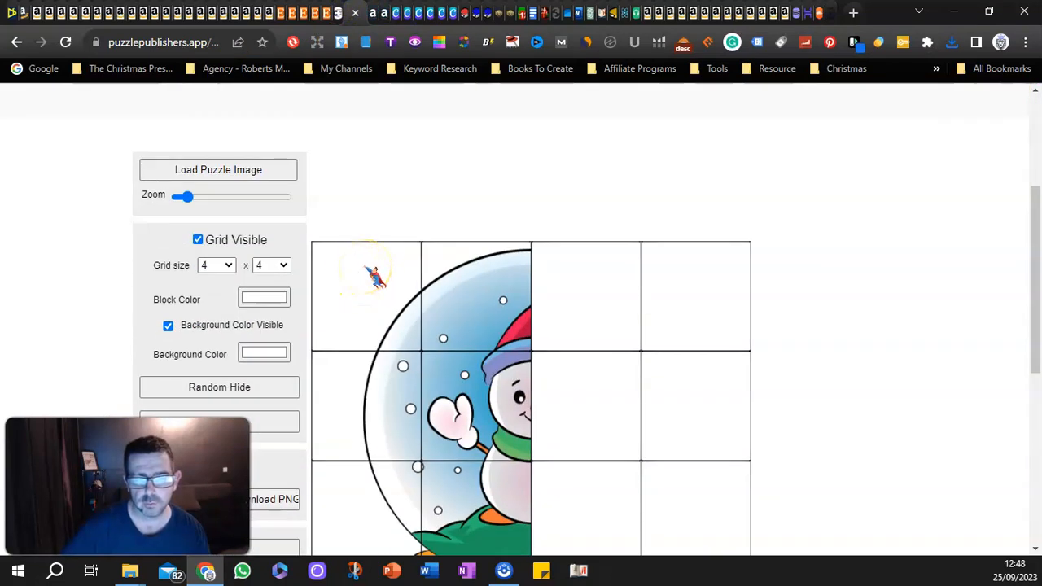
scroll(370, 269, up, 3)
mouse_move(309, 205)
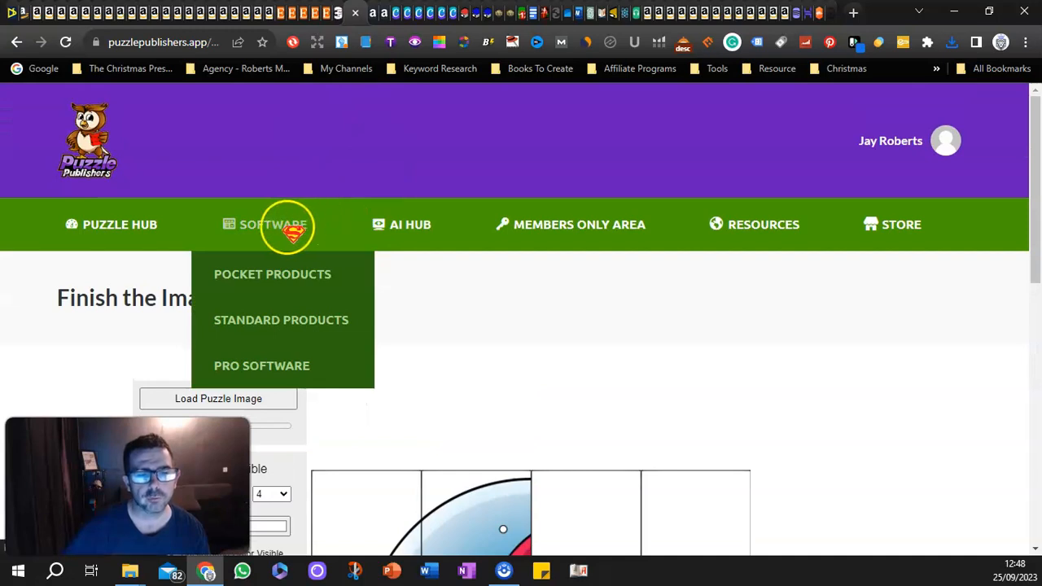
click(236, 333)
click(244, 363)
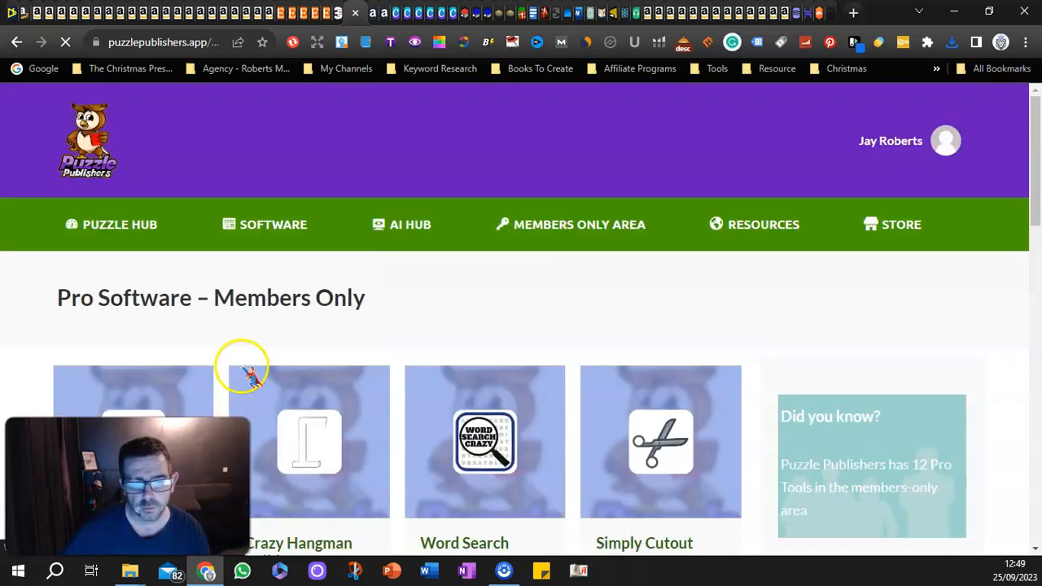
scroll(307, 289, down, 2)
scroll(308, 289, down, 1)
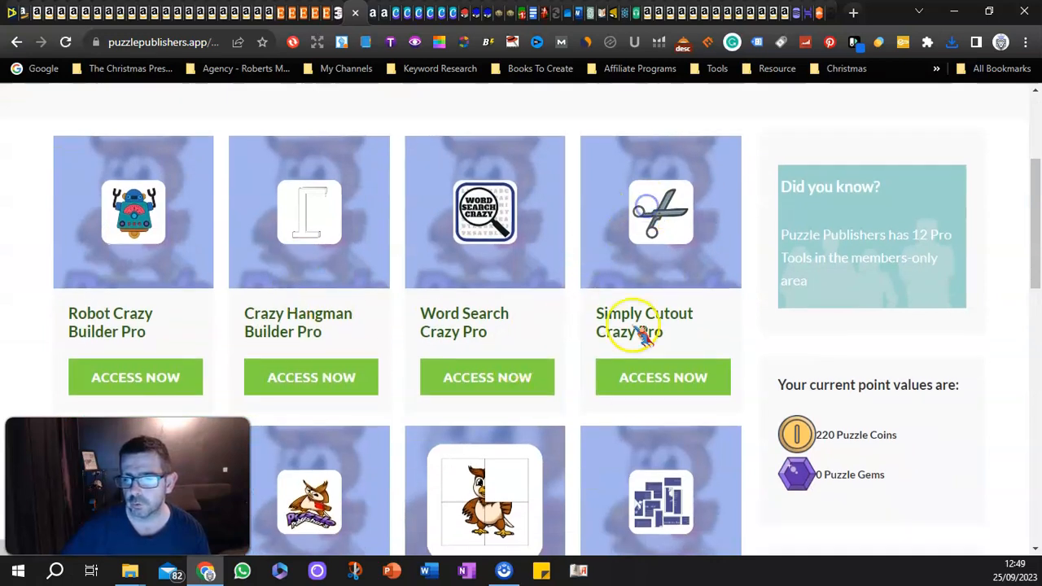
click(635, 386)
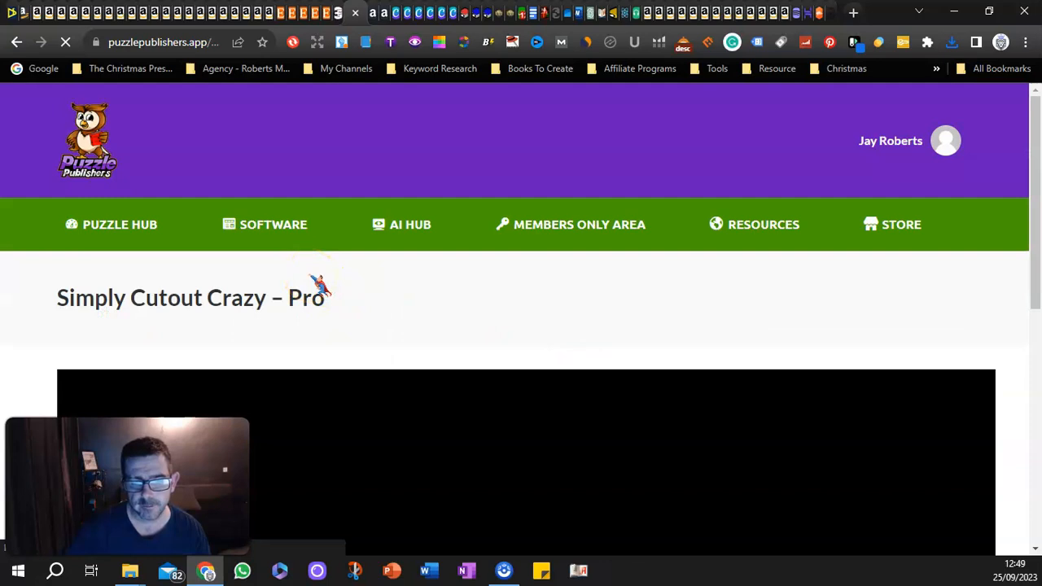
Load the coloured hippo image Christmas-15 into the cutout tool
scroll(319, 285, down, 3)
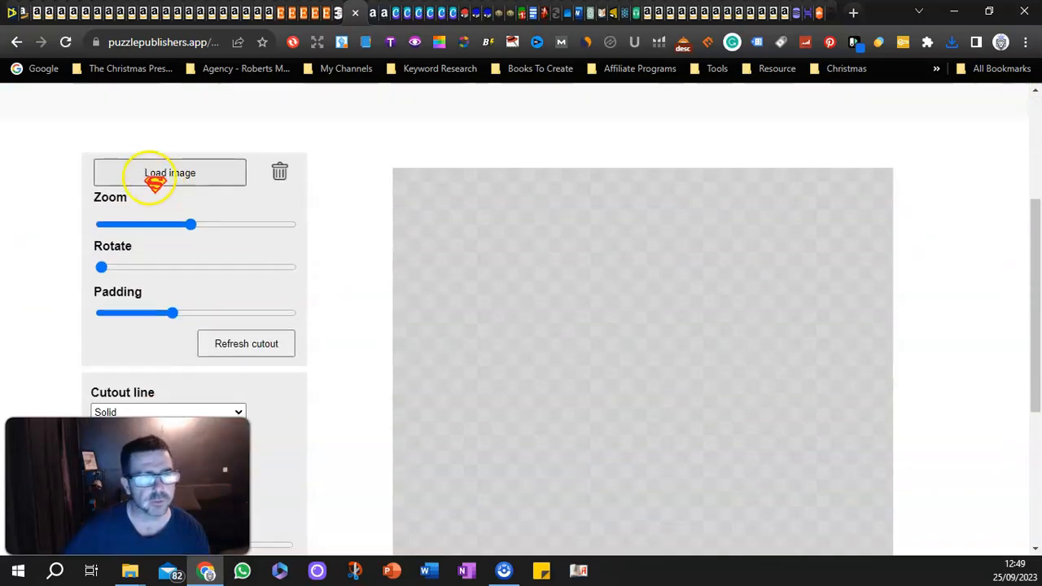
click(151, 176)
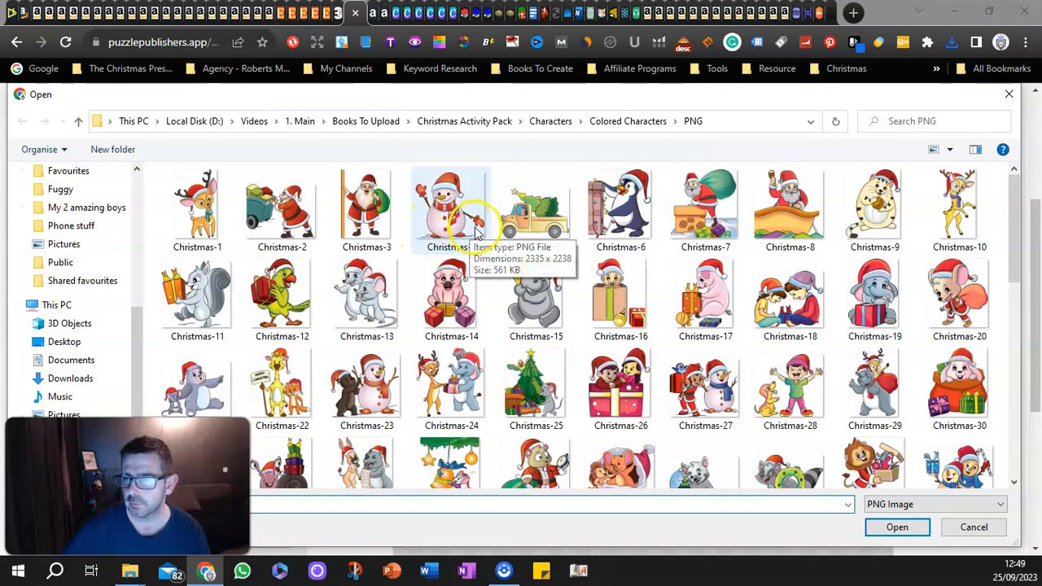
click(535, 303)
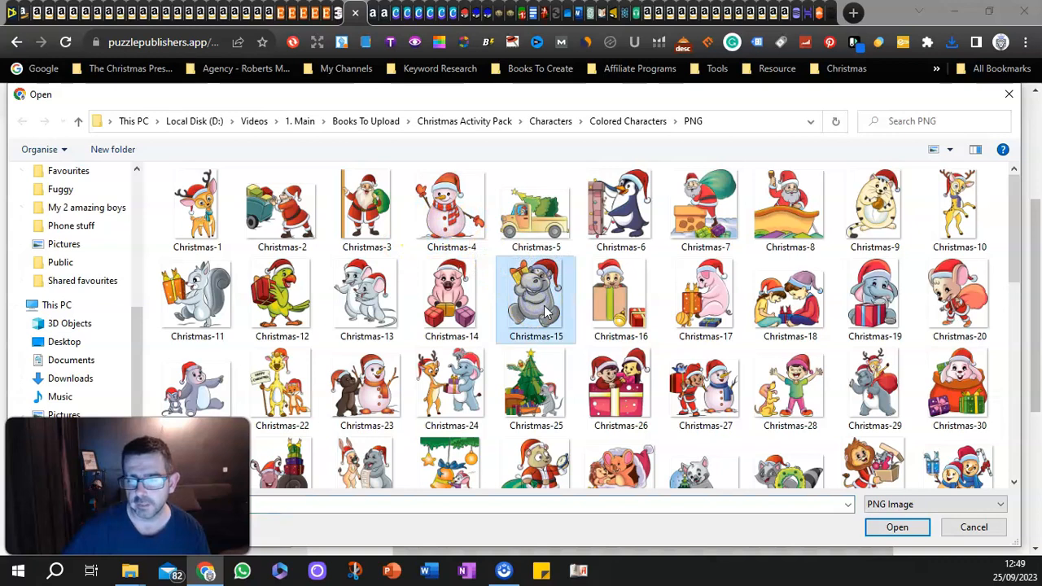
click(897, 528)
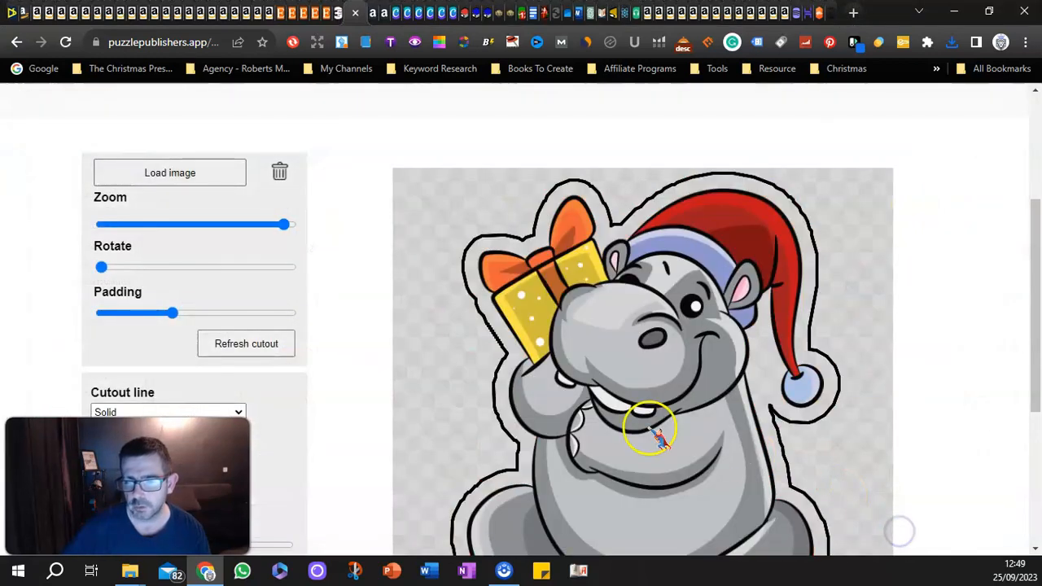
scroll(570, 342, down, 2)
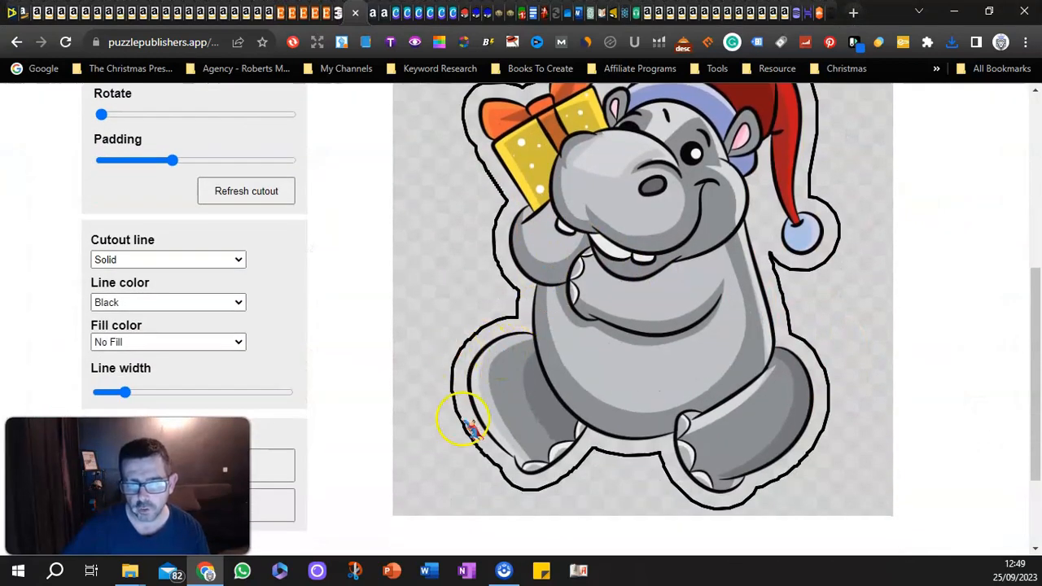
Reduce the padding to a narrow margin around the hippo and refresh the cutout outline
scroll(130, 204, up, 2)
drag(170, 313, 153, 318)
click(234, 346)
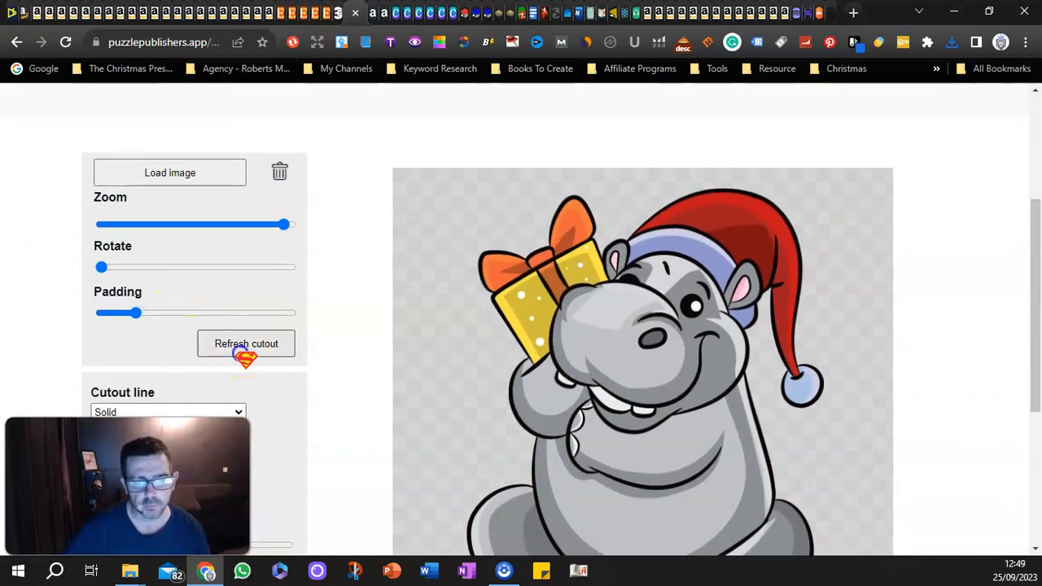
drag(140, 318, 106, 313)
click(239, 344)
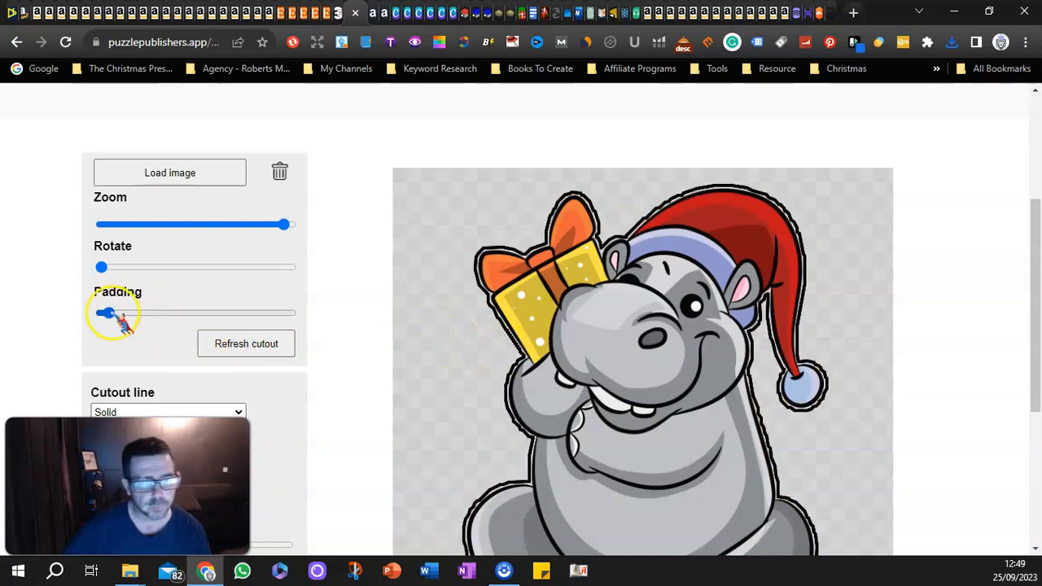
drag(109, 317, 120, 314)
click(247, 344)
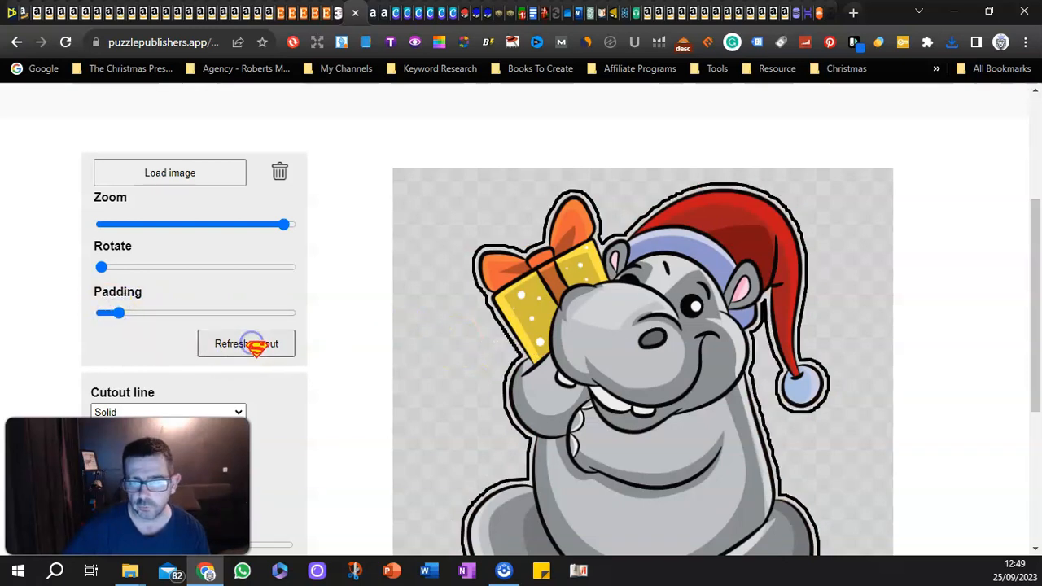
Try the Dot and Dash cutout line styles around the hippo, refreshing the cutout for each
scroll(288, 326, down, 1)
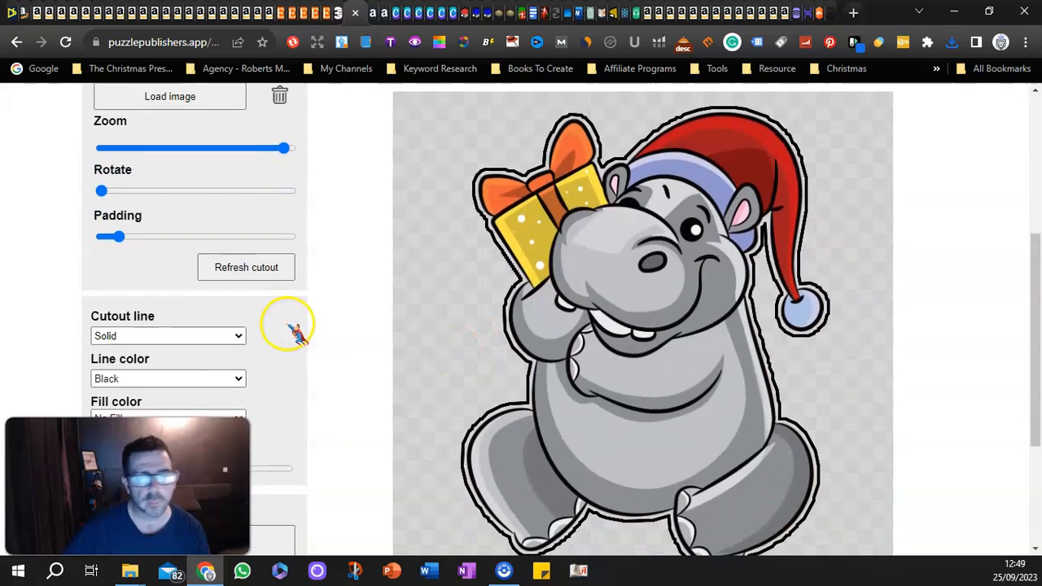
scroll(295, 332, down, 1)
click(134, 260)
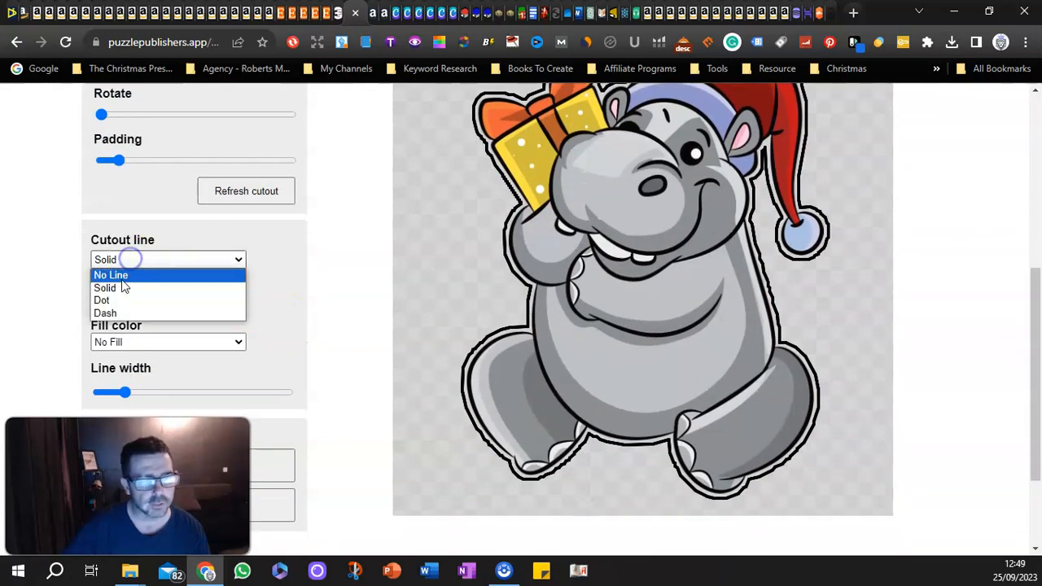
click(126, 298)
click(237, 195)
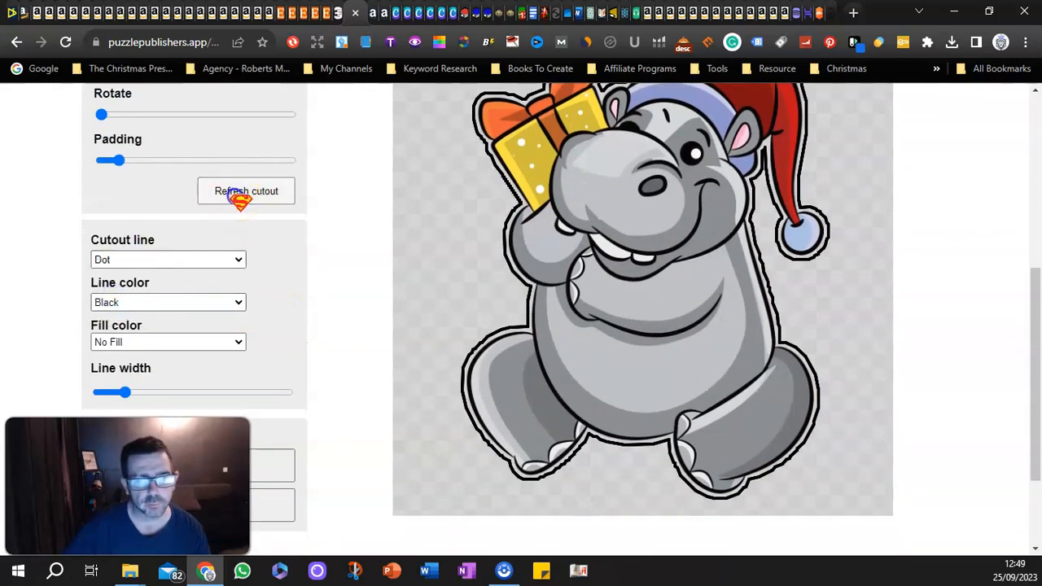
click(175, 261)
click(136, 311)
click(231, 193)
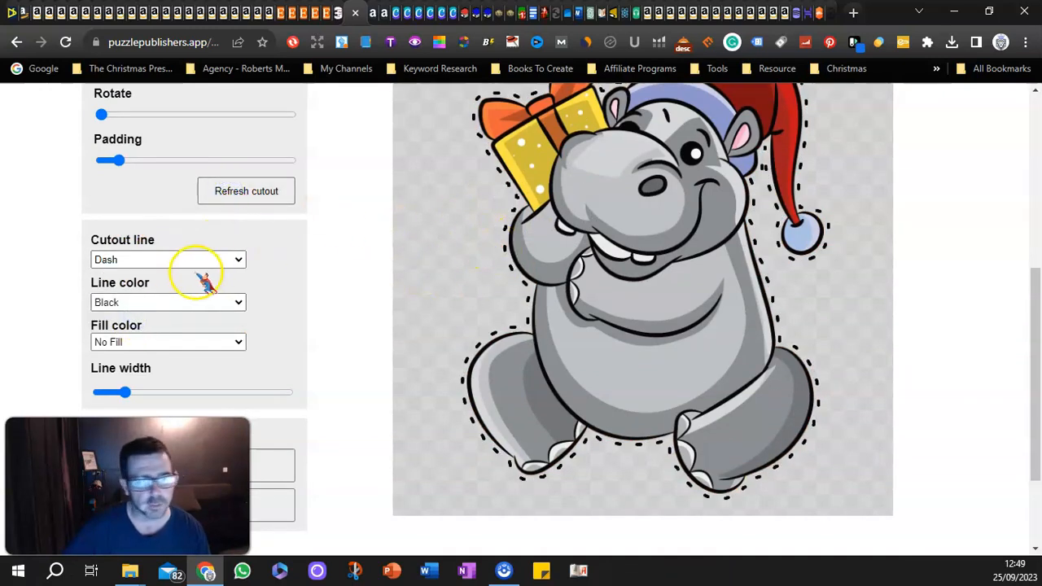
Try red, white and blue line colours on the hippo's dashed cutout line, refreshing the cutout for each
click(145, 310)
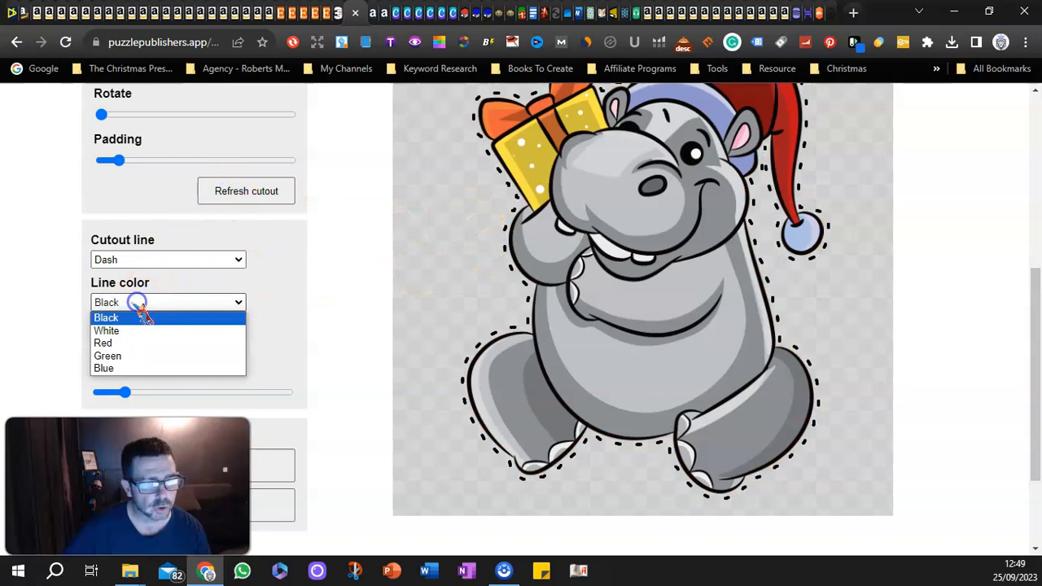
click(114, 343)
click(248, 196)
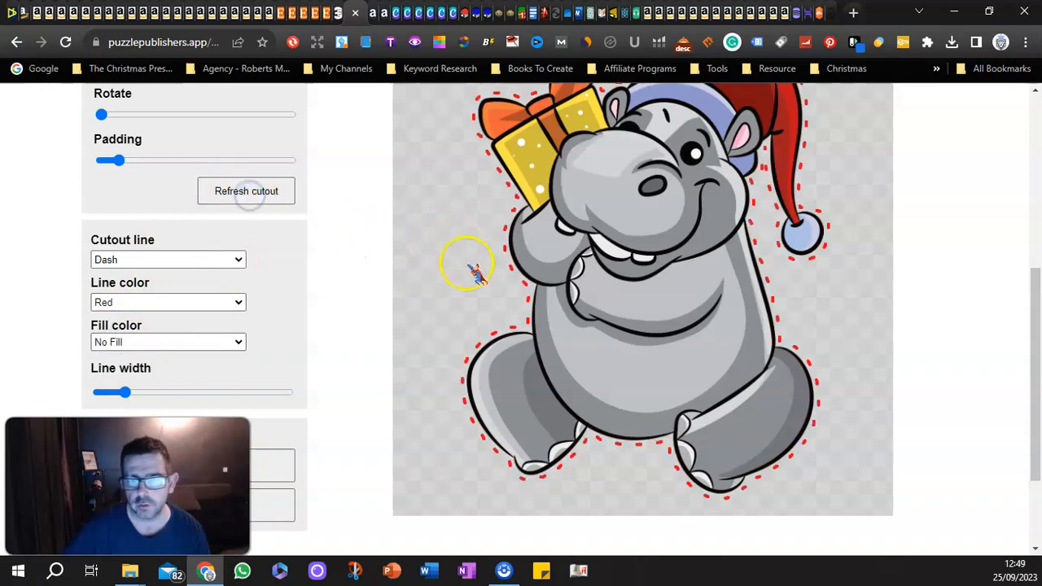
click(134, 302)
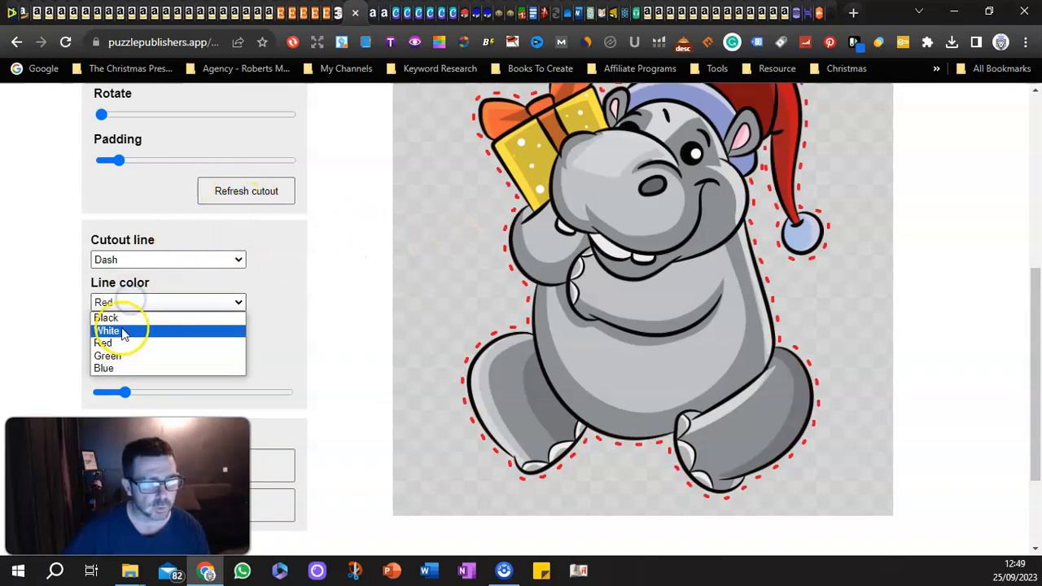
click(128, 330)
click(246, 195)
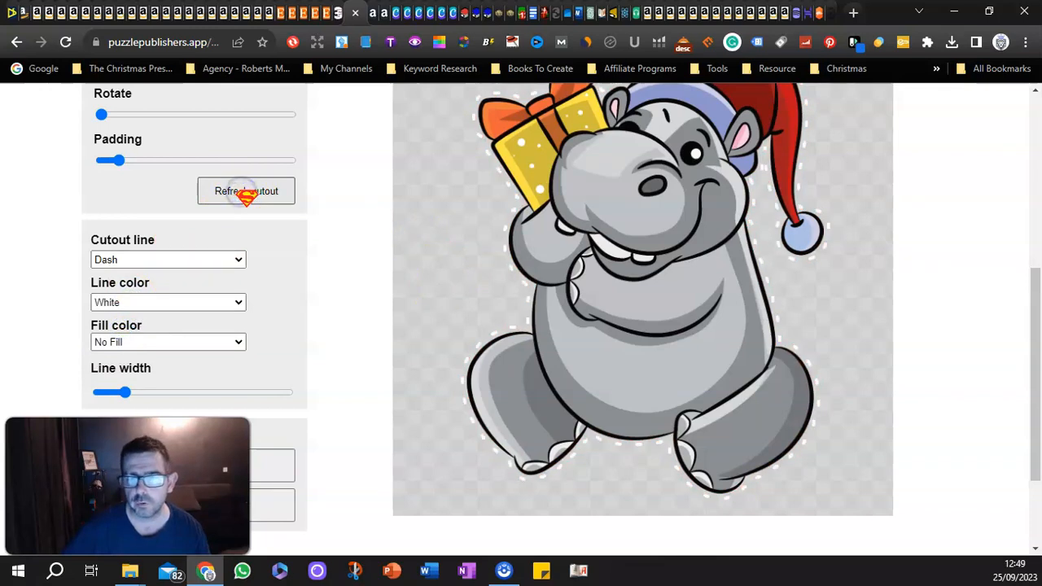
click(140, 302)
click(122, 368)
click(244, 192)
Try a solid cutout line around the hippo and refresh the cutout
click(134, 259)
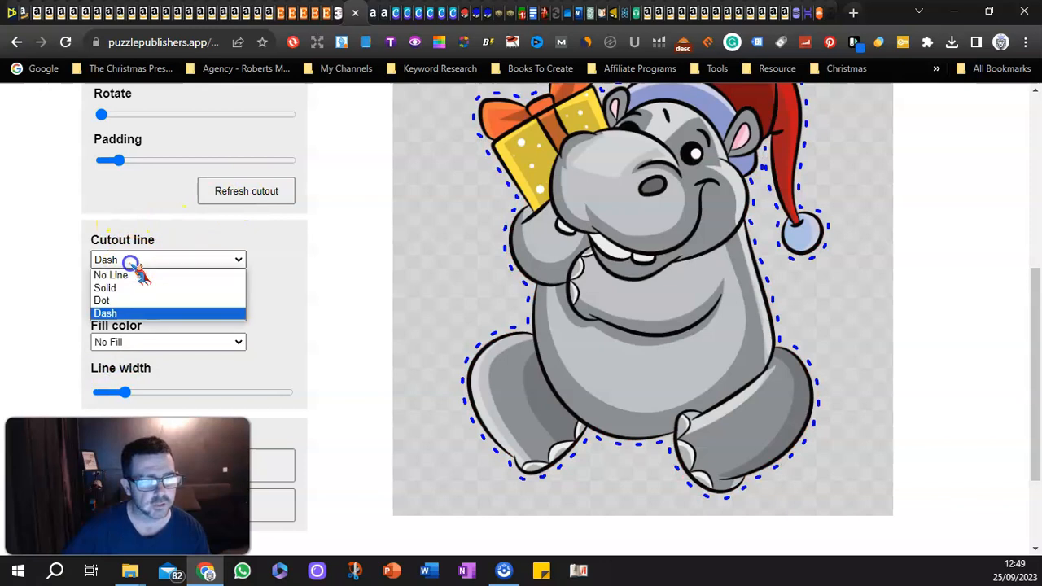
click(123, 288)
click(246, 192)
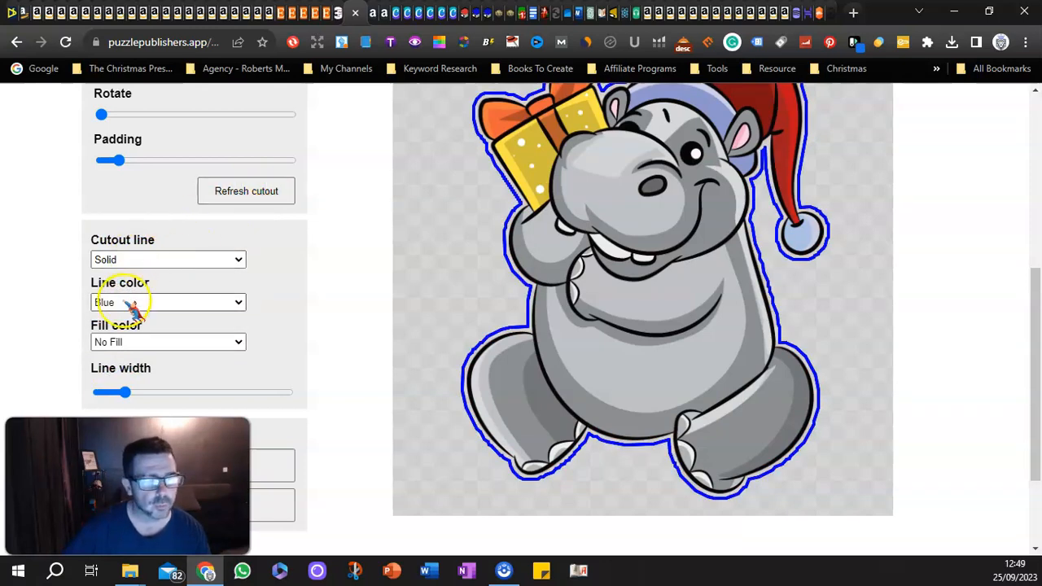
Set the hippo's cutout line to a black dash and refresh the cutout
click(130, 305)
click(145, 260)
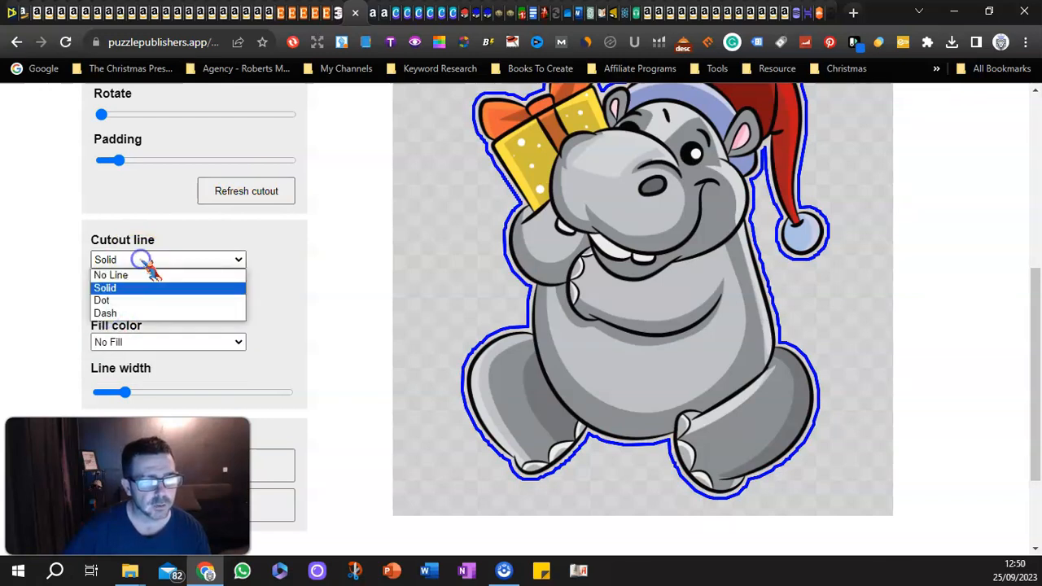
click(122, 312)
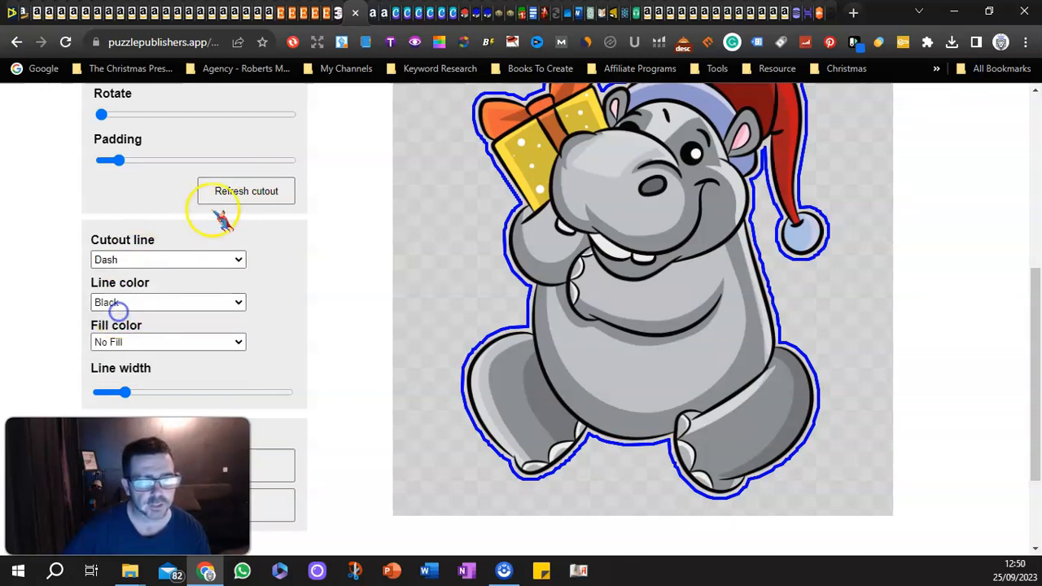
click(228, 192)
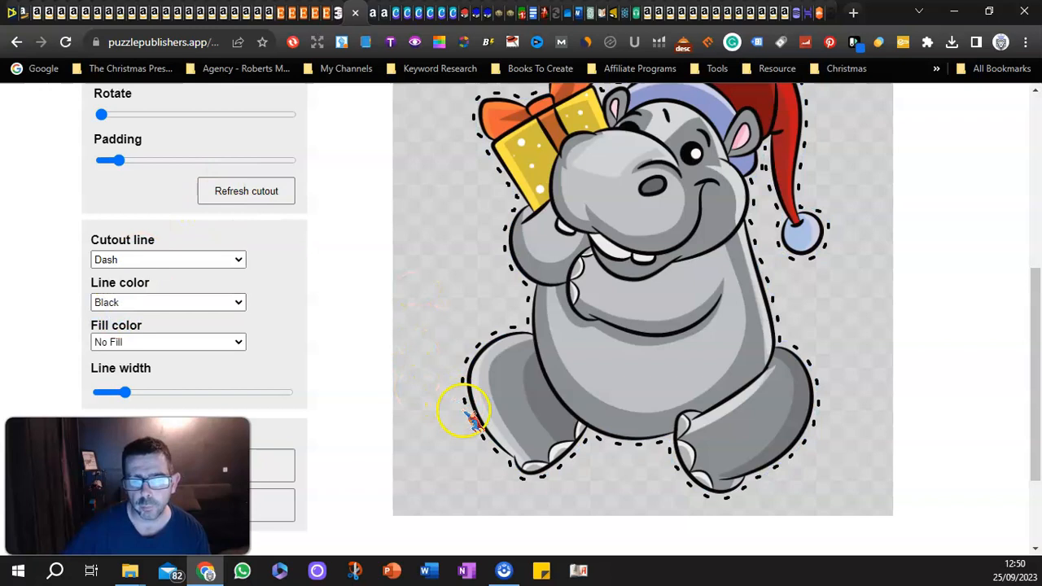
Set the hippo cutout's fill colour to Black and its cutout line to No Line, refreshing the cutout after each change
click(127, 345)
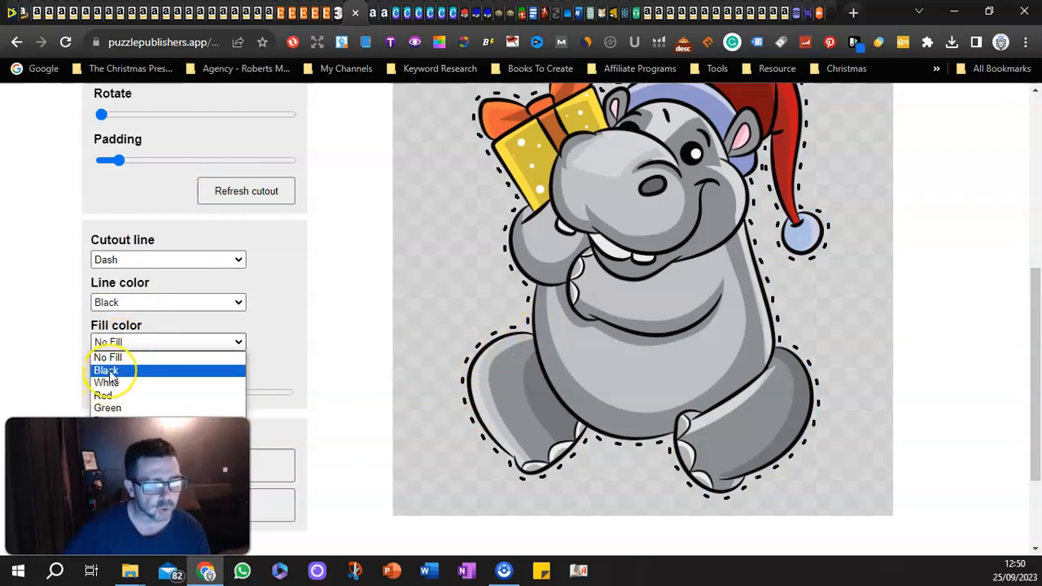
click(109, 372)
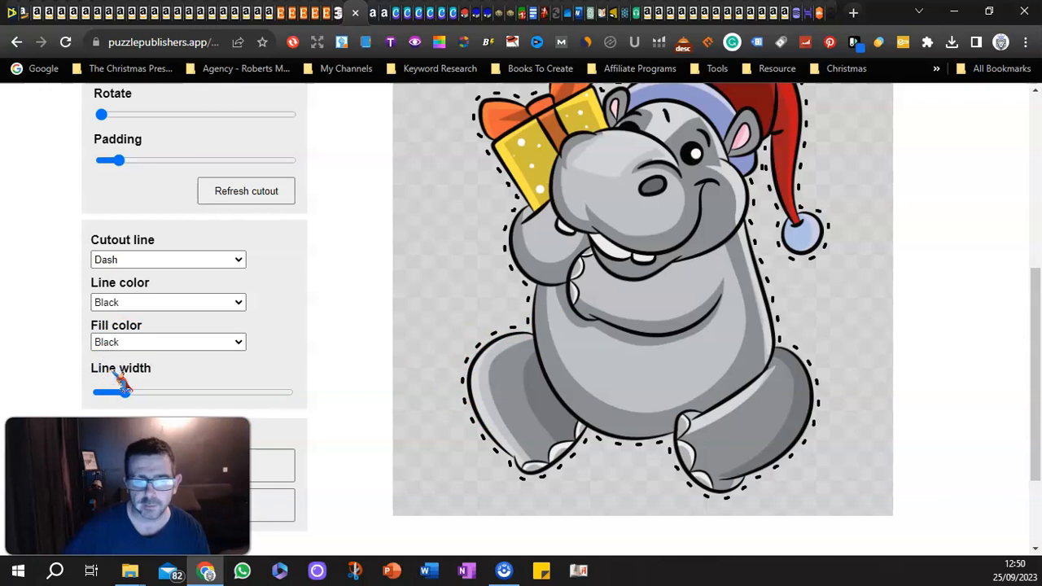
click(242, 195)
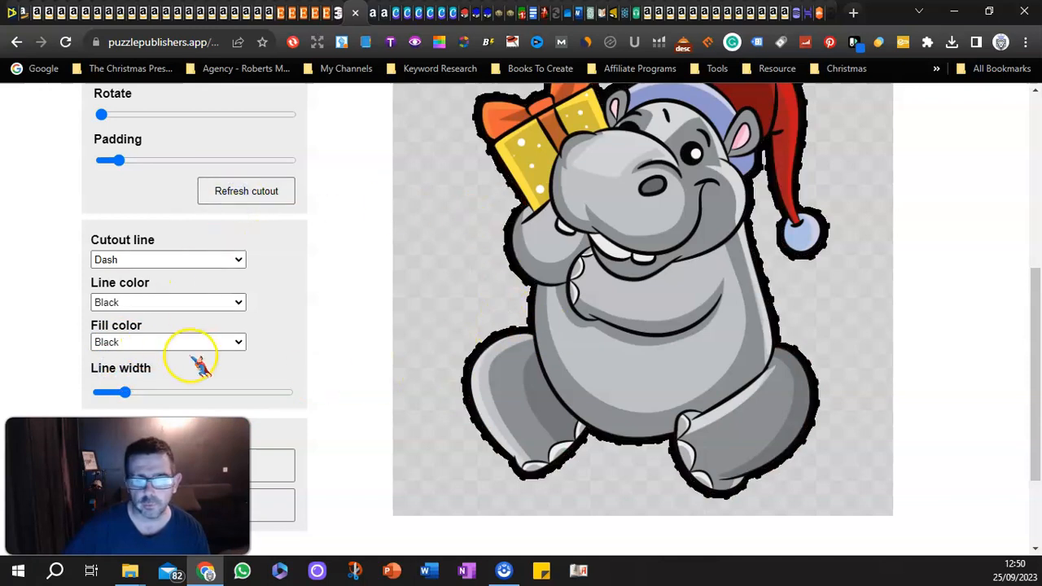
click(132, 261)
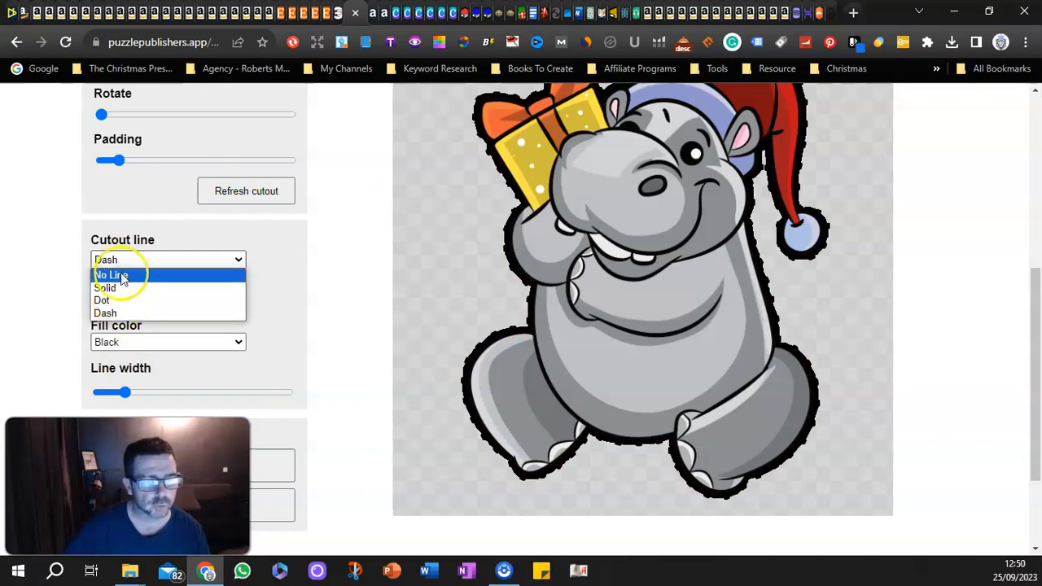
click(122, 277)
click(233, 195)
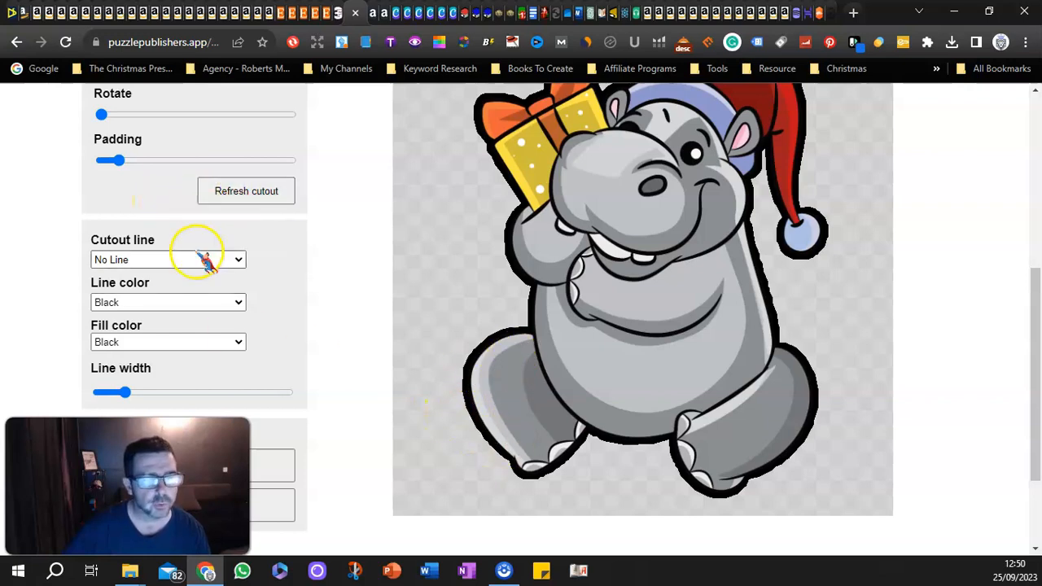
Hide the hippo image so only the black silhouette shows, and download the silhouette as a PNG
scroll(206, 261, down, 2)
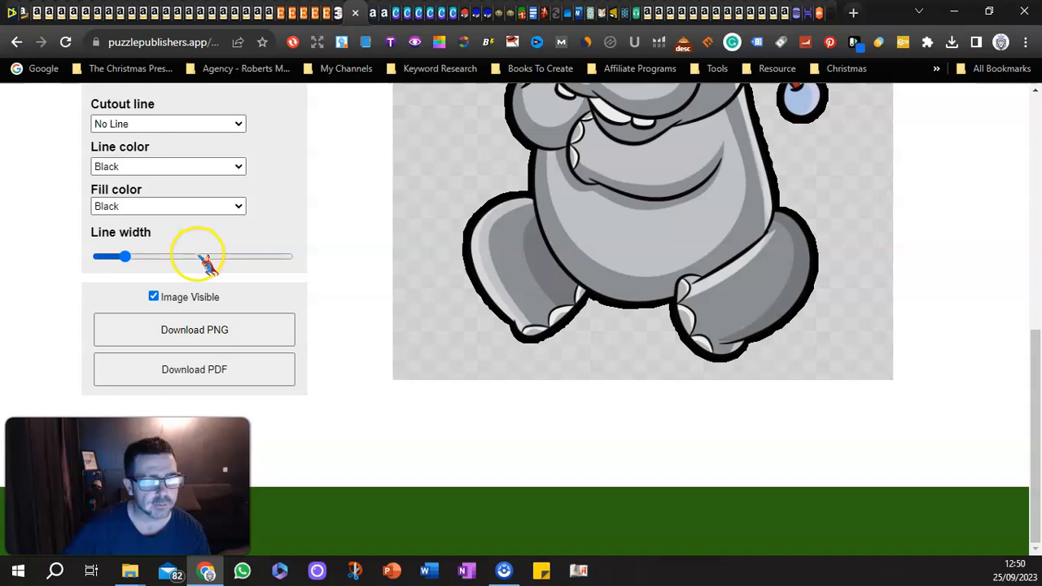
click(154, 297)
scroll(383, 298, up, 3)
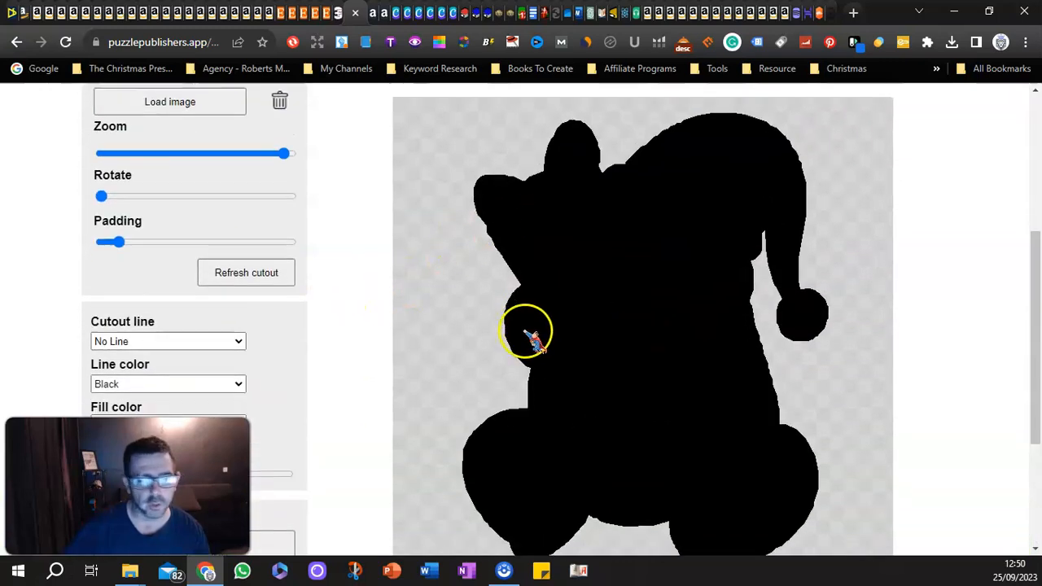
scroll(191, 391, down, 3)
click(187, 332)
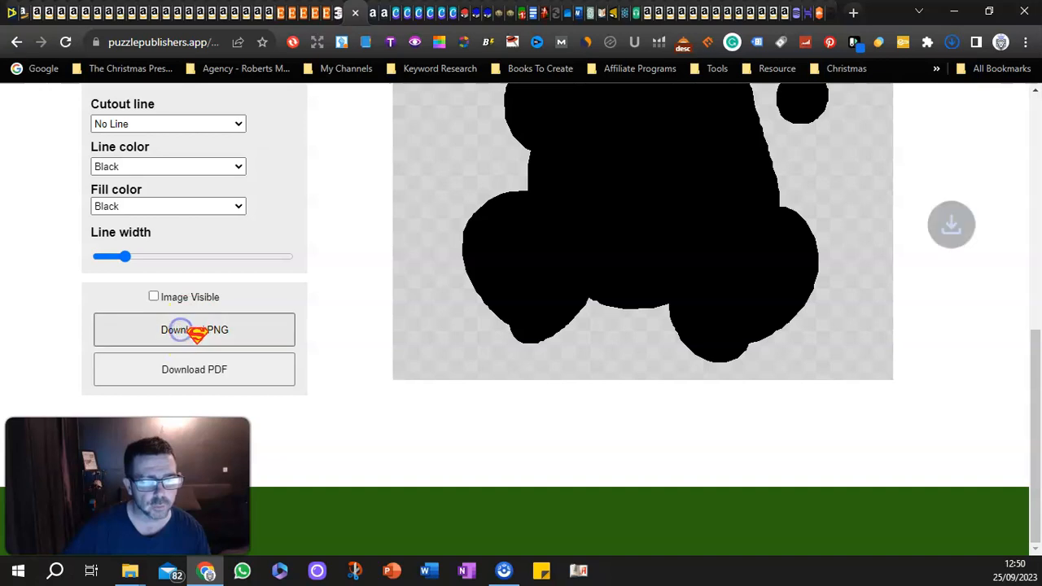
Make the hippo image visible again, reduce the cutout padding slightly, and refresh the cutout
scroll(309, 352, up, 2)
scroll(203, 334, down, 2)
click(154, 297)
scroll(307, 321, up, 2)
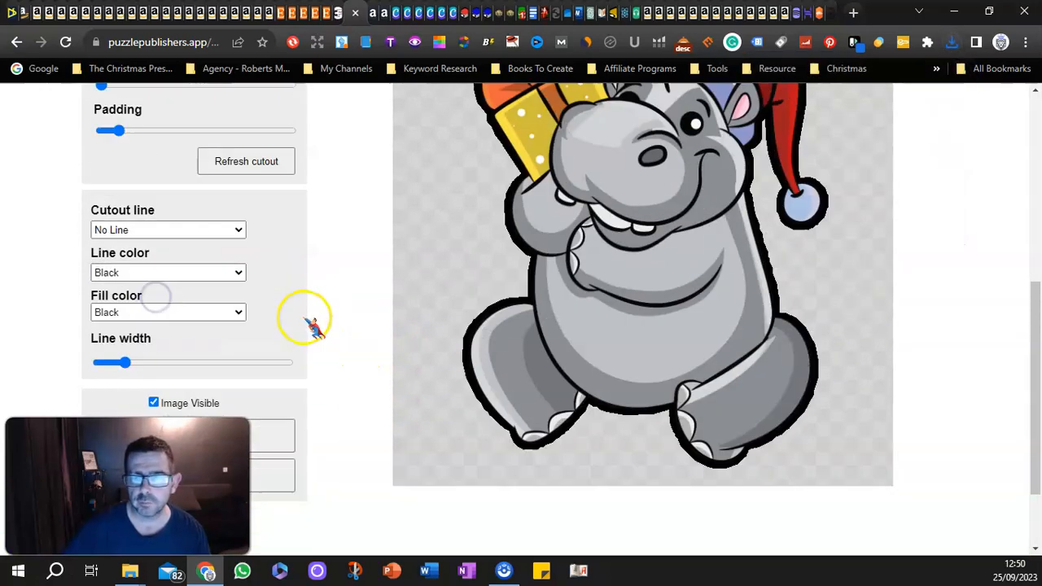
scroll(240, 321, down, 2)
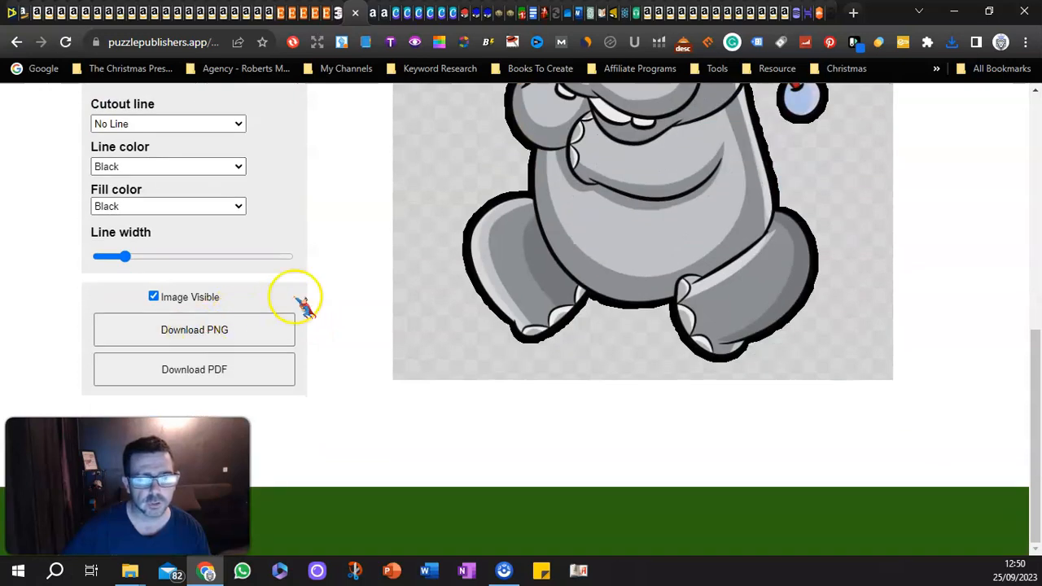
scroll(274, 261, up, 3)
drag(119, 253, 116, 262)
click(234, 284)
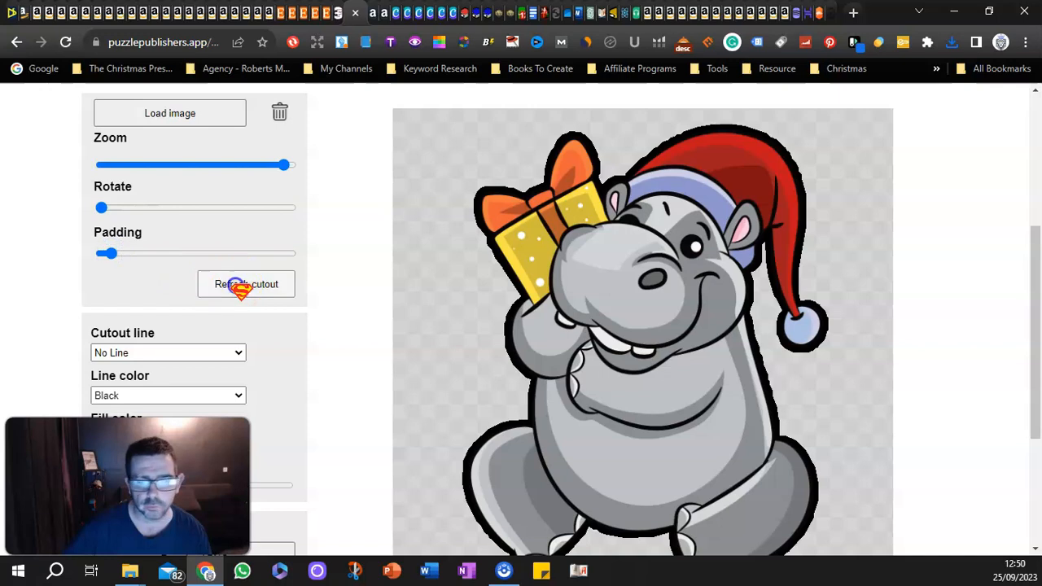
Download the coloured hippo cutout with its thin black border as a PNG
scroll(249, 261, down, 3)
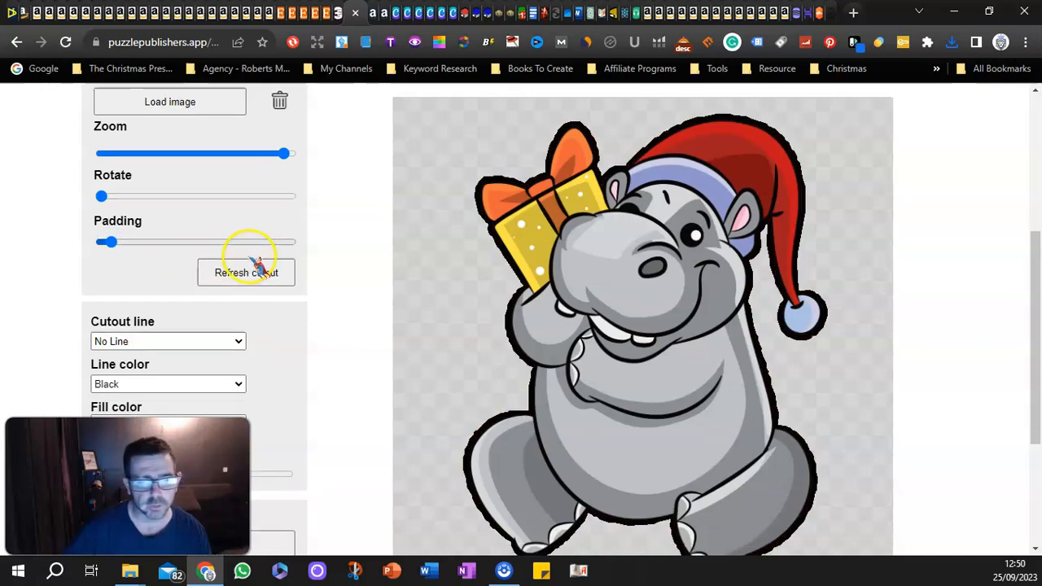
click(184, 333)
scroll(334, 303, up, 2)
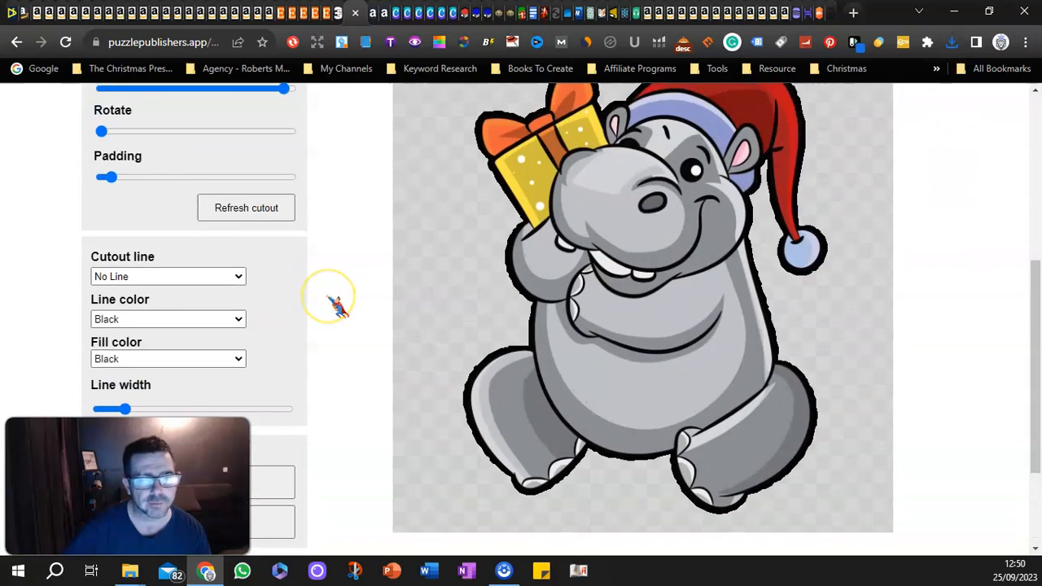
scroll(335, 303, up, 1)
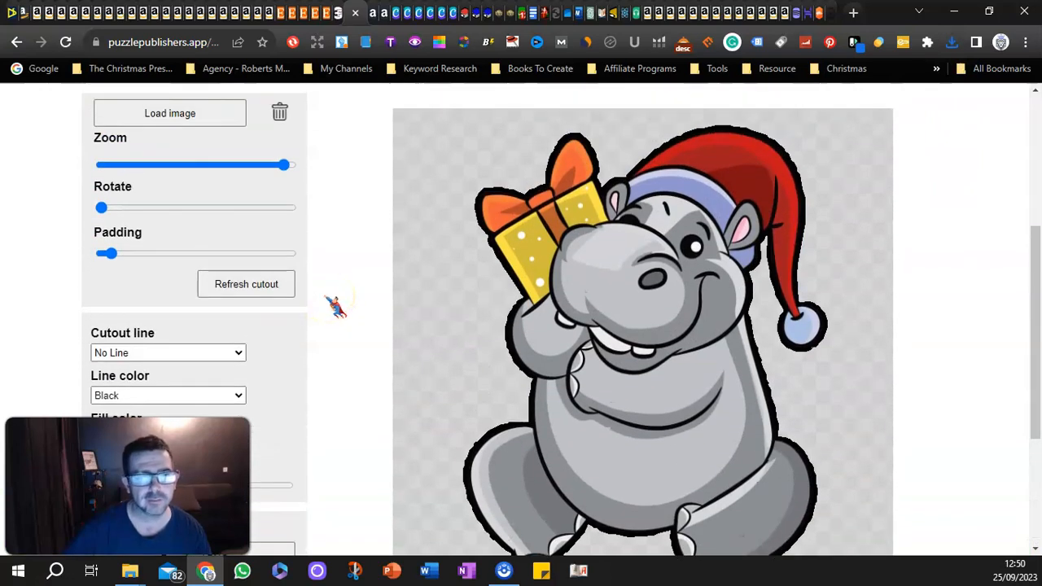
Switch to the Christmas Activity Pages design in Canva and add a blank page after page 14
click(409, 14)
scroll(477, 288, down, 3)
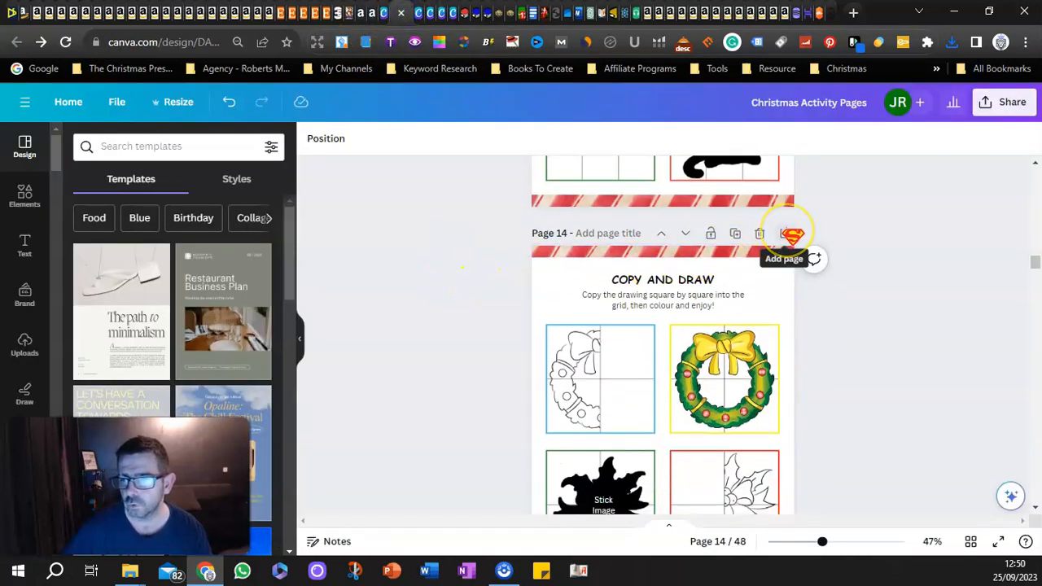
click(792, 235)
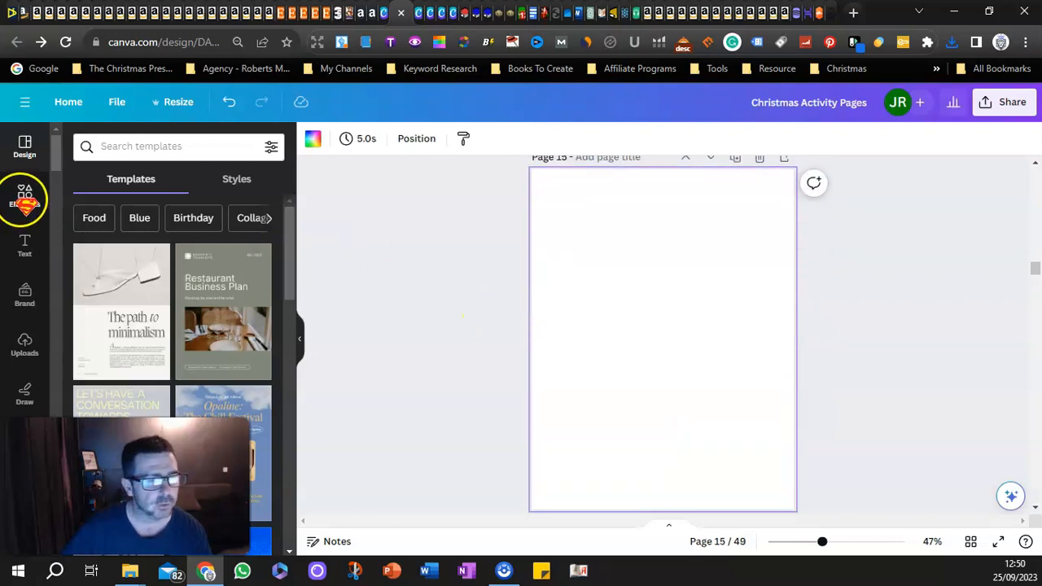
Upload today's scc-image and finish-image puzzle files from the Downloads folder to the Canva uploads
click(25, 342)
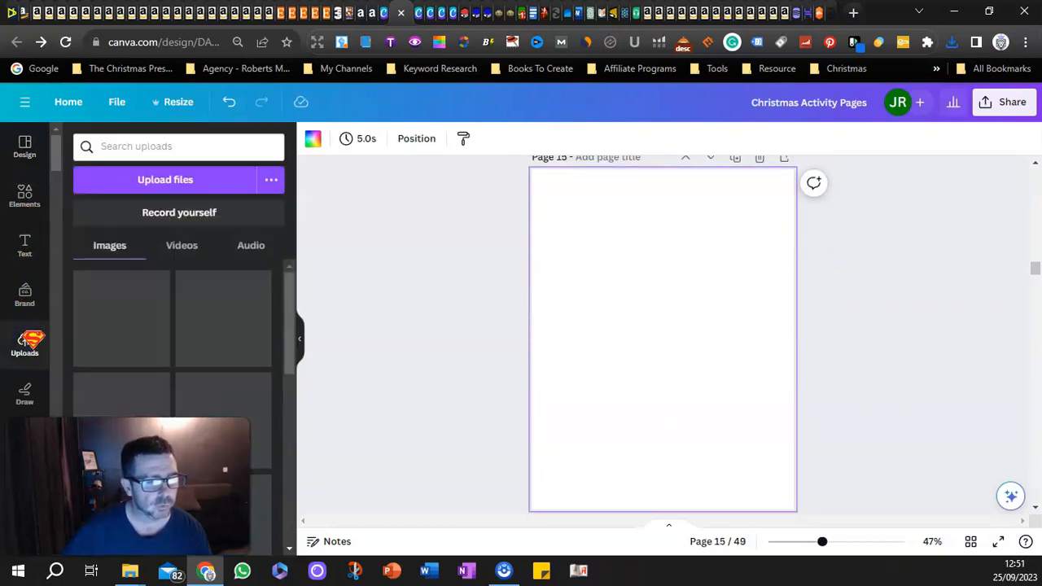
click(160, 181)
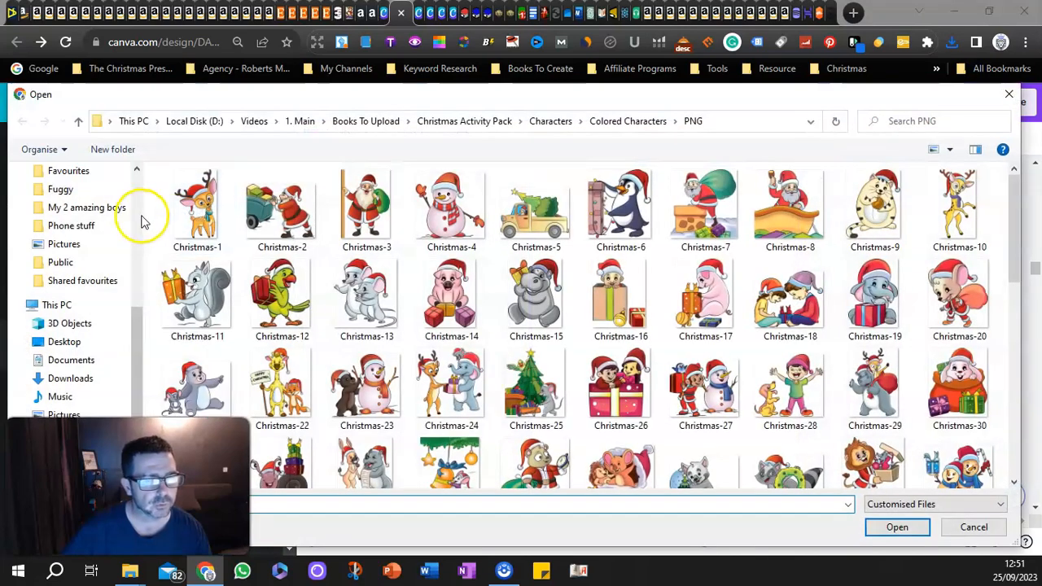
click(67, 379)
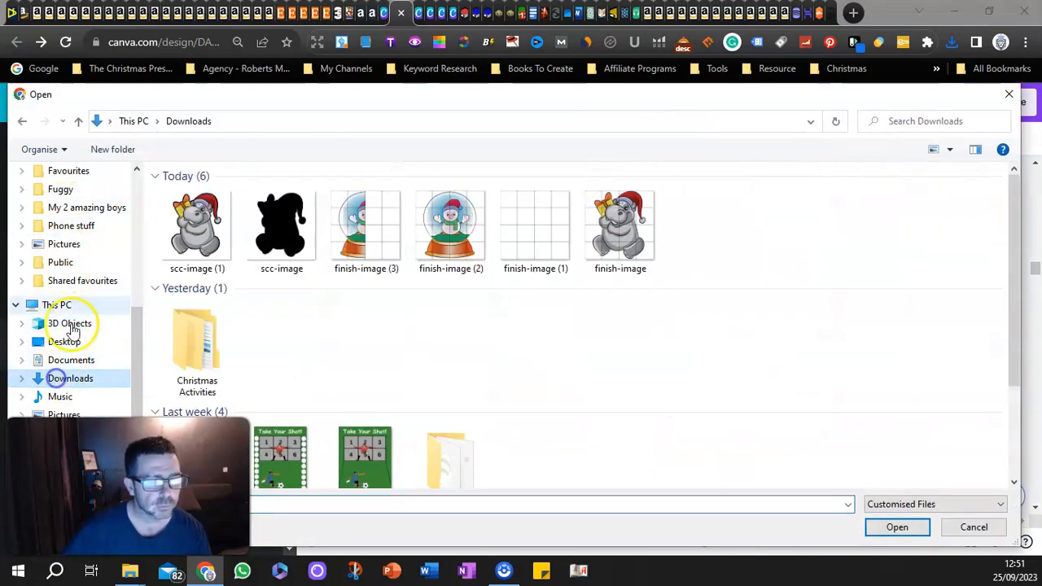
drag(153, 209, 635, 239)
click(898, 527)
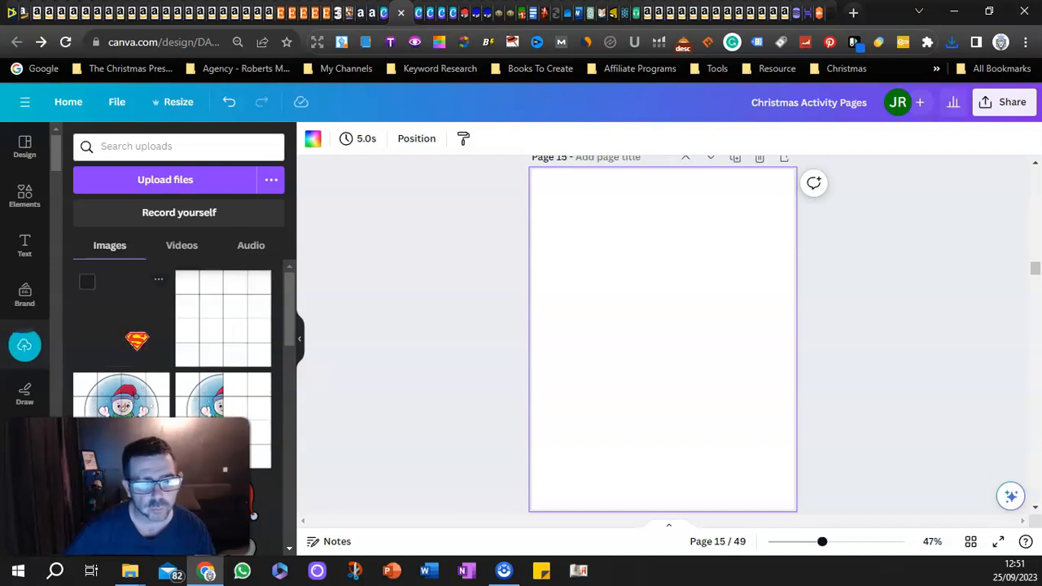
Add the blank 4 by 4 grid to page 15, shrink it, and place it near the page's upper right
click(218, 330)
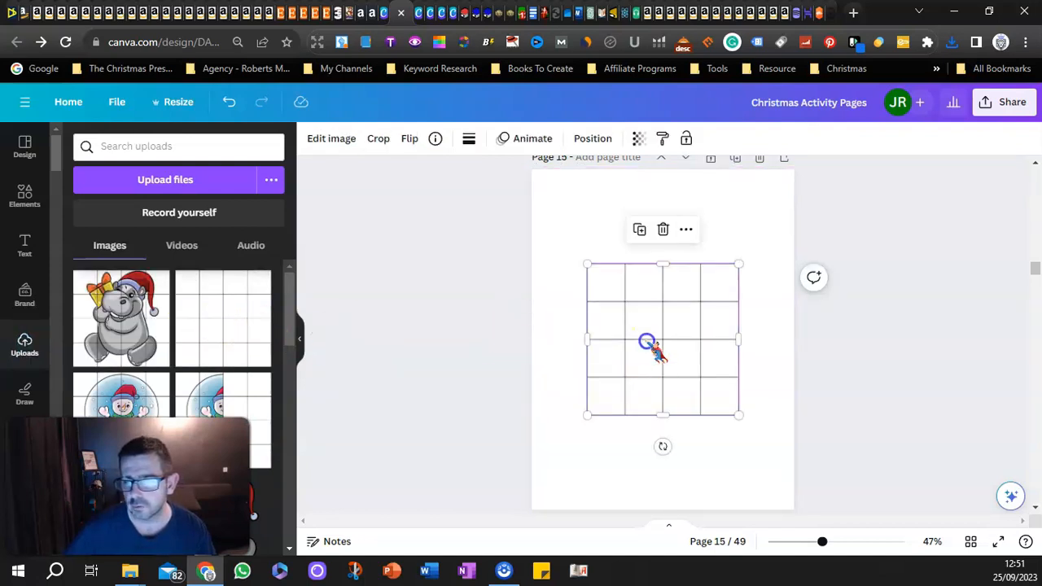
drag(651, 345, 646, 329)
drag(587, 245, 635, 285)
drag(664, 350, 699, 281)
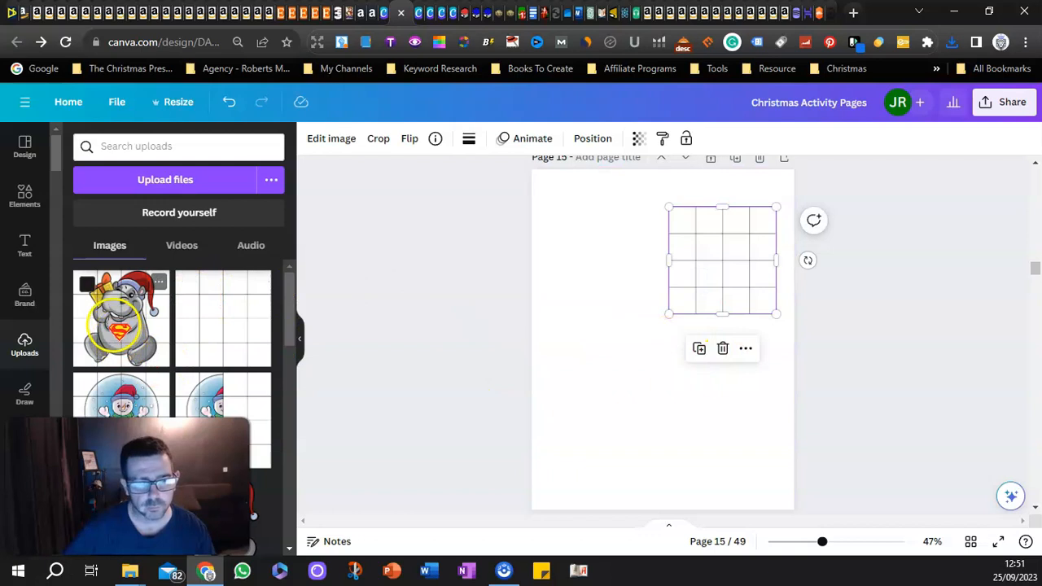
Add the gridded hippo image, shrink it to match the blank grid, and align it on the grid's left side
click(114, 326)
drag(666, 399, 703, 342)
drag(625, 357, 691, 332)
drag(708, 273, 590, 271)
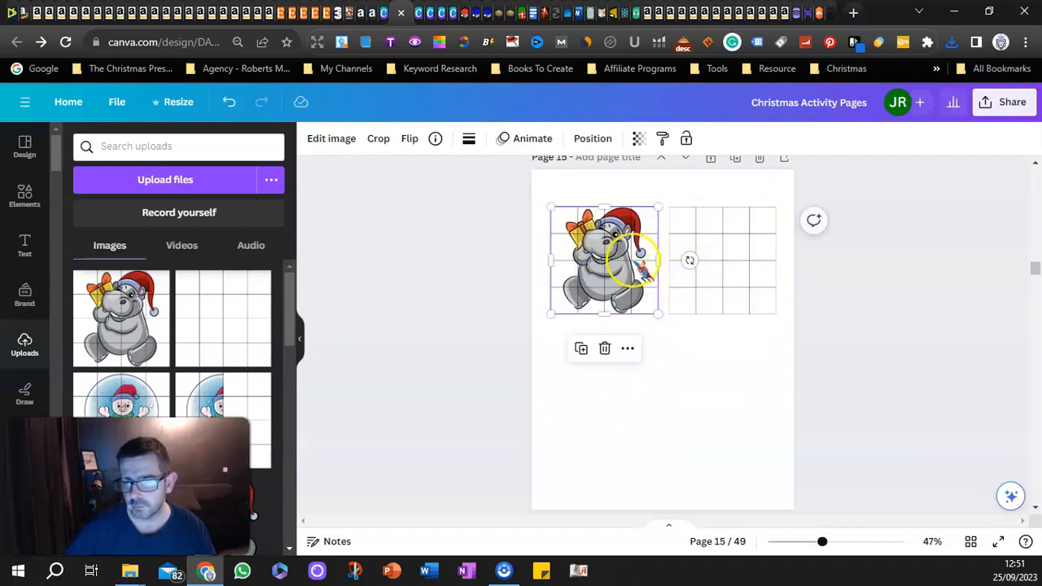
click(676, 379)
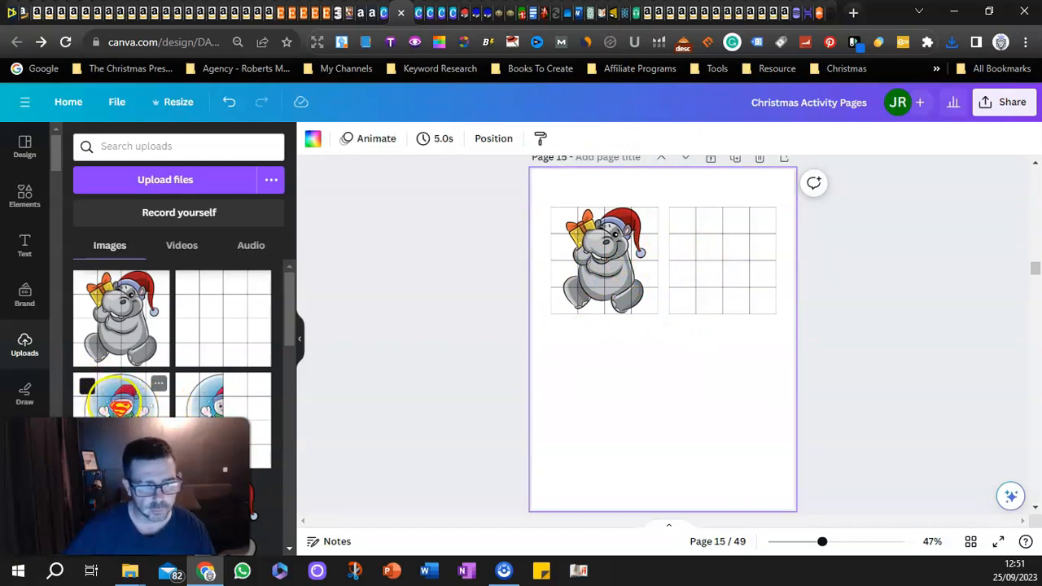
Add the complete gridded snow globe image and shrink it to fit directly below the hippo
click(120, 399)
drag(632, 439, 619, 416)
drag(702, 471, 664, 431)
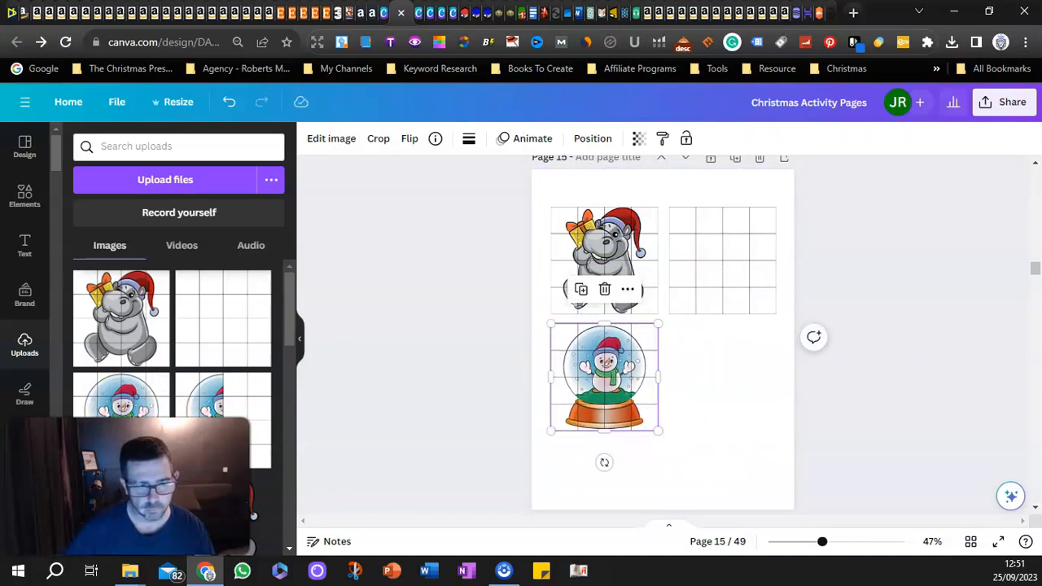
Add the half snow globe image and size it to fit below the blank grid, beside the complete globe
click(220, 407)
drag(659, 370, 743, 430)
drag(820, 473, 773, 429)
click(602, 346)
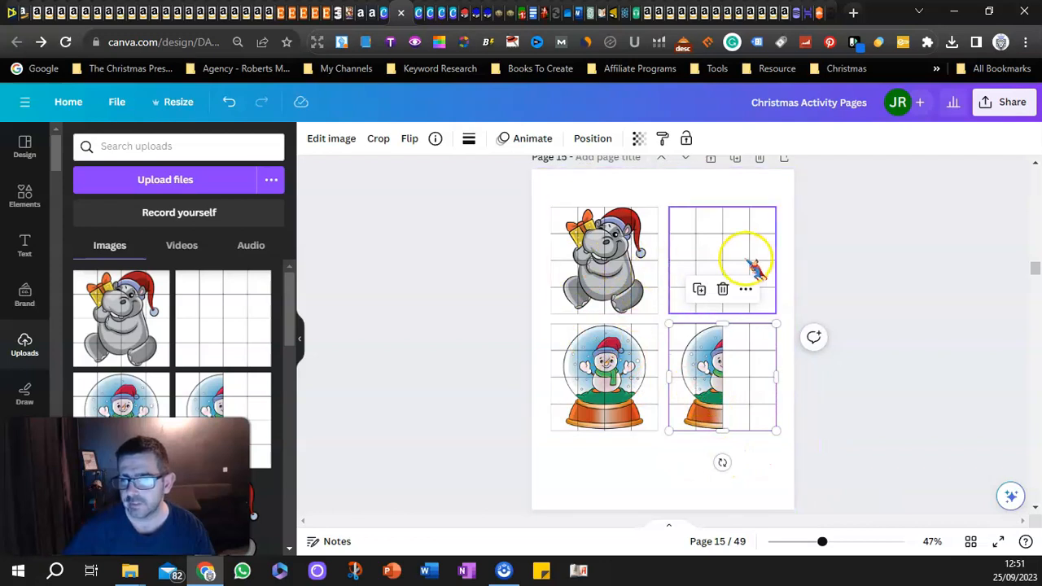
Move the two rows of puzzle images up the page and shrink all four to free space beneath them
drag(604, 259, 598, 229)
drag(651, 283, 641, 272)
drag(733, 268, 721, 233)
drag(671, 286, 682, 272)
drag(615, 372, 610, 334)
drag(654, 393, 644, 370)
drag(696, 421, 686, 377)
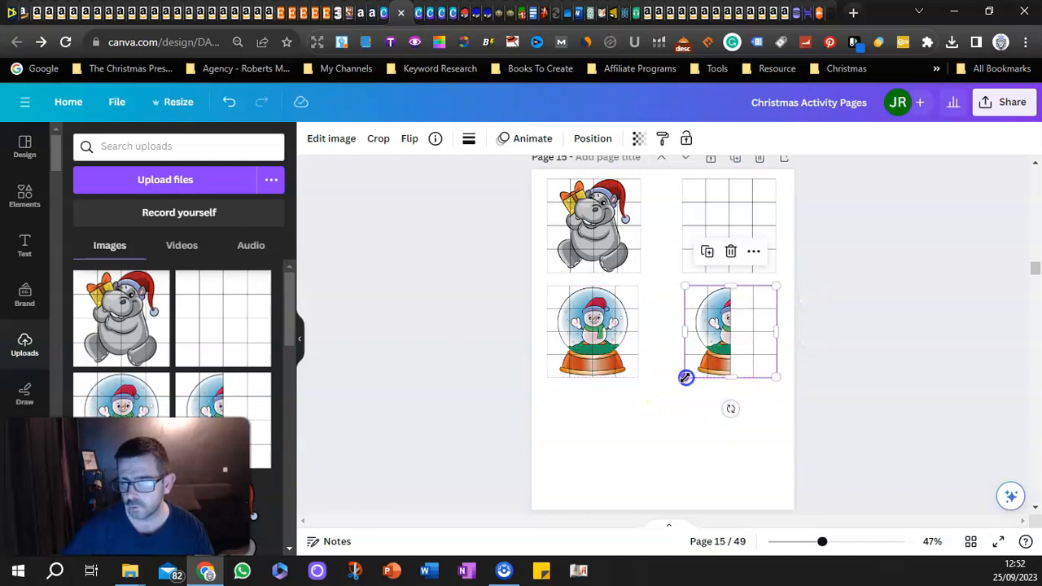
Add another blank grid and place it below the complete snow globe as the start of a third row
click(592, 223)
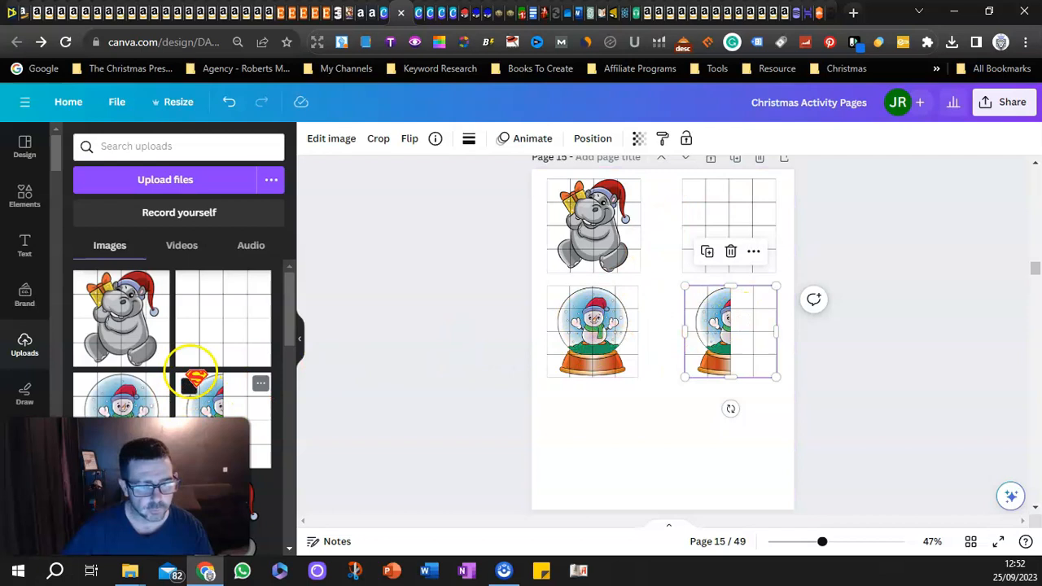
scroll(174, 349, down, 3)
scroll(105, 370, up, 3)
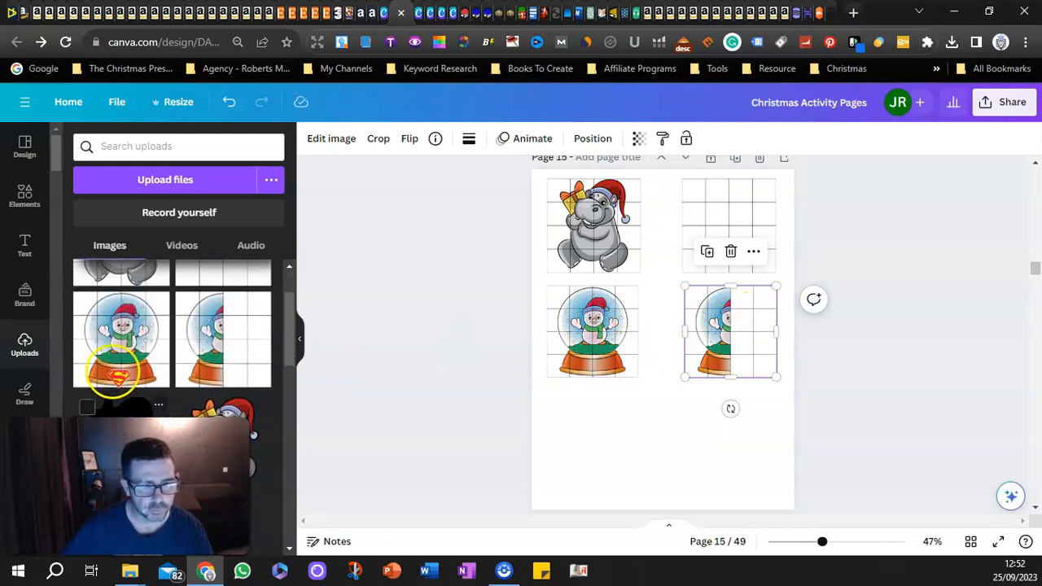
click(218, 323)
drag(659, 325, 588, 425)
Add the black hippo silhouette, shrink it, and fit it over the blank grid in the third row
scroll(125, 358, down, 3)
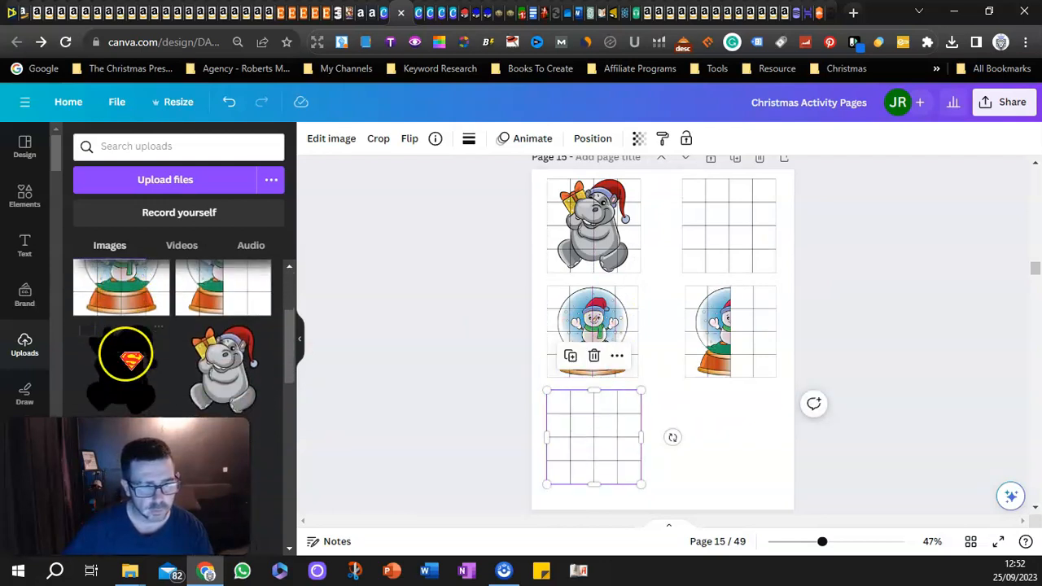
scroll(125, 350, down, 3)
click(120, 294)
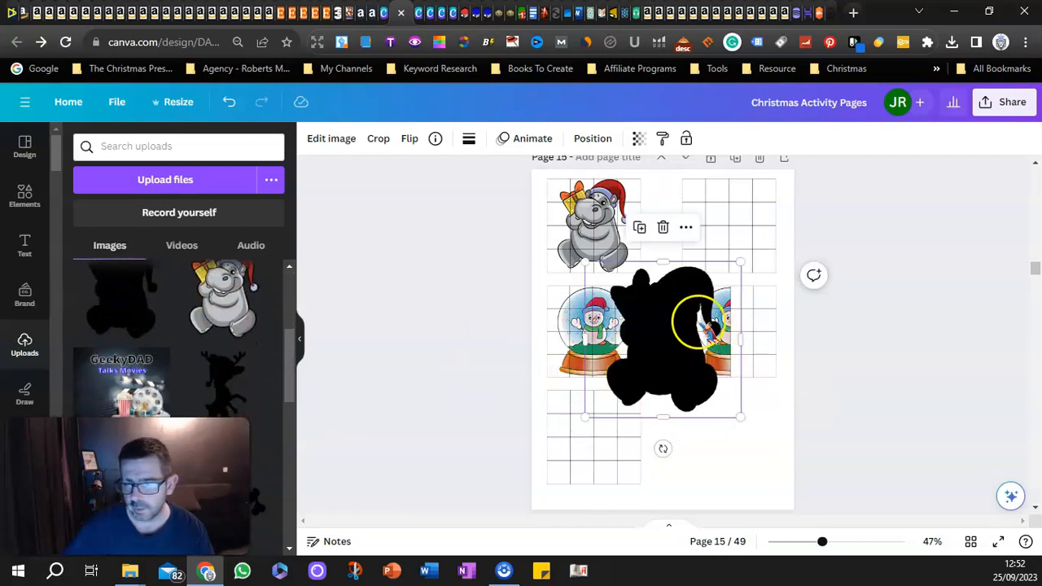
drag(737, 262, 690, 288)
drag(658, 349, 614, 463)
drag(664, 510, 640, 493)
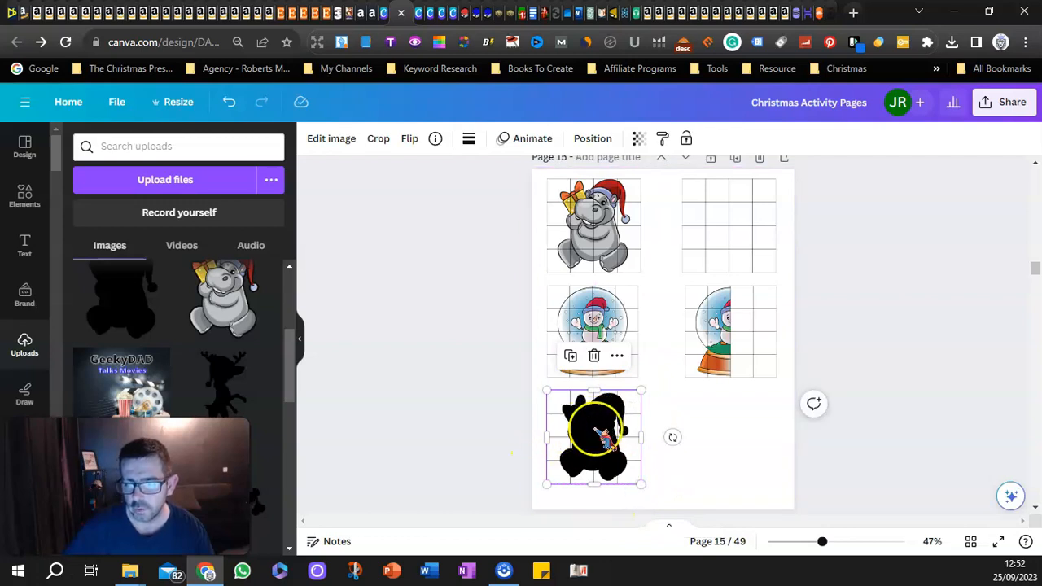
Duplicate the grid beneath the silhouette into the third row's right side and set the silhouette back over the original grid
drag(602, 437, 735, 305)
click(588, 436)
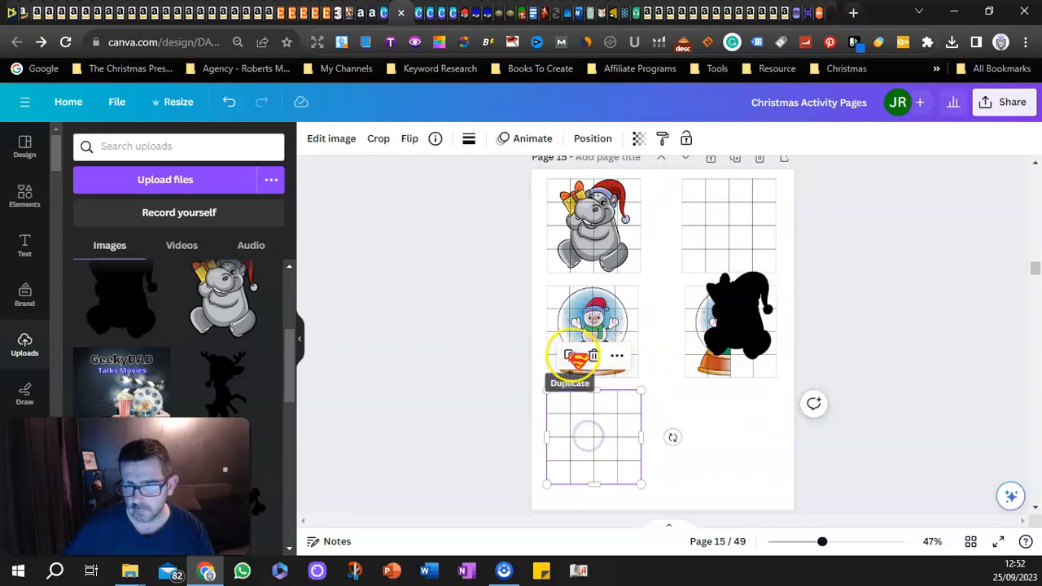
drag(584, 447, 711, 442)
click(741, 321)
drag(741, 321, 594, 440)
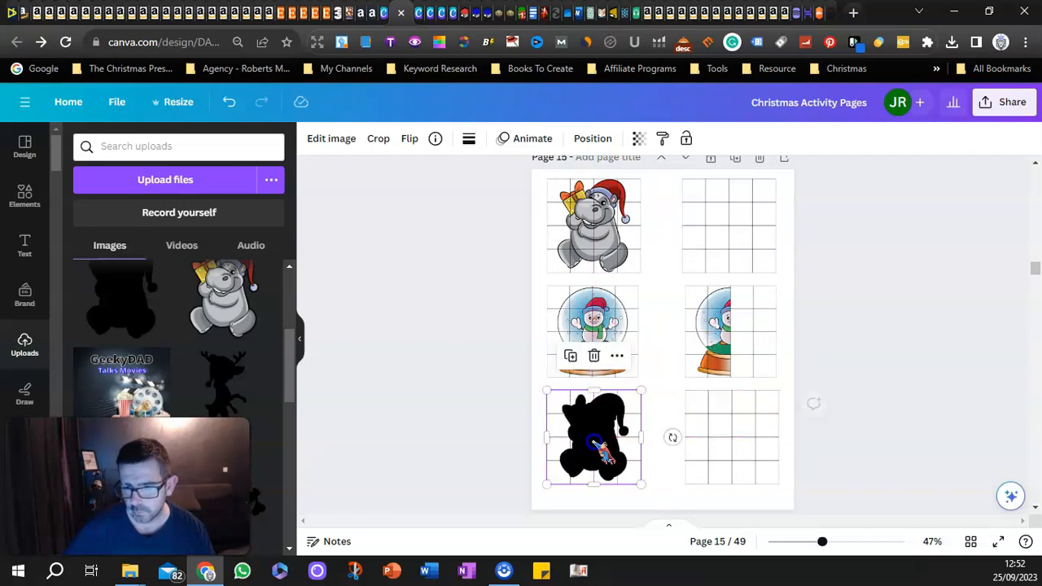
Add a blank page after page 15, place the full-colour hippo cutout on it and move it toward the upper left
click(785, 167)
click(224, 301)
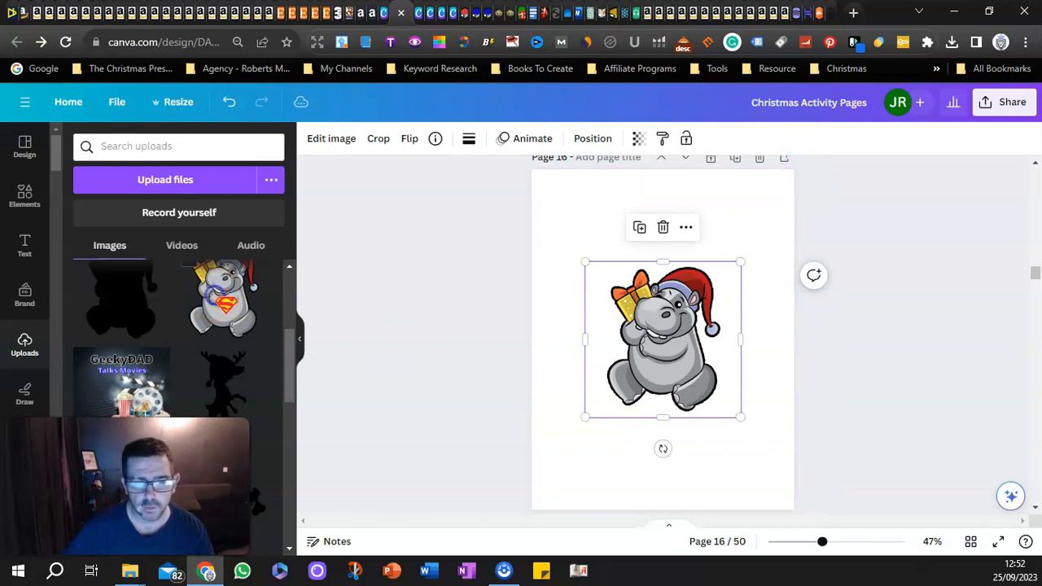
drag(623, 324, 589, 267)
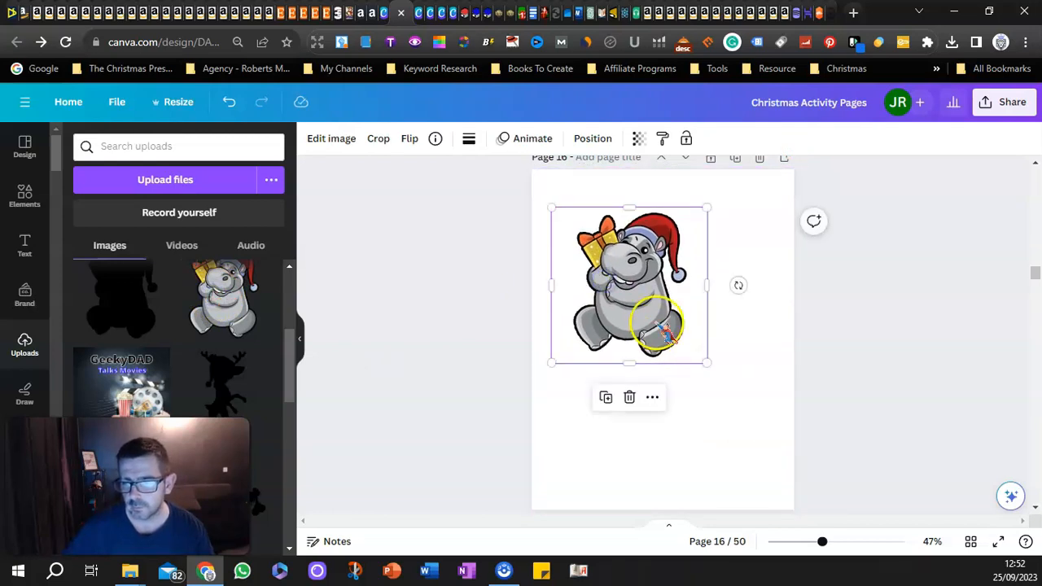
Shrink the coloured hippo and overlay it on the black silhouette in page 15's third row, matching its size
scroll(664, 352, up, 3)
drag(621, 479, 621, 286)
drag(699, 394, 625, 346)
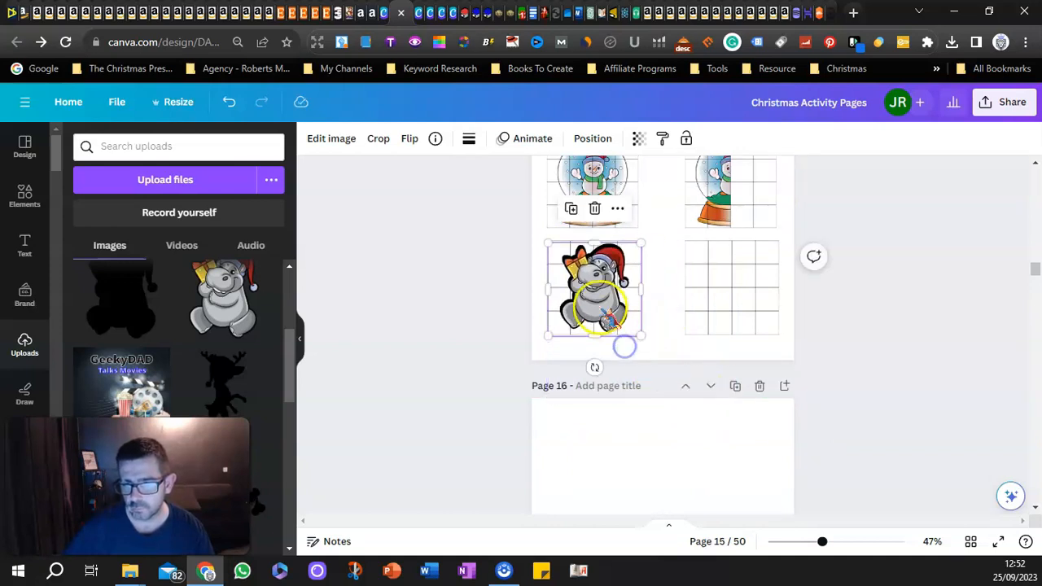
drag(600, 306, 599, 302)
drag(639, 334, 642, 335)
drag(640, 241, 642, 241)
Move the coloured hippo off the silhouette and back onto page 16, near the upper-left corner
click(601, 279)
drag(600, 280, 606, 476)
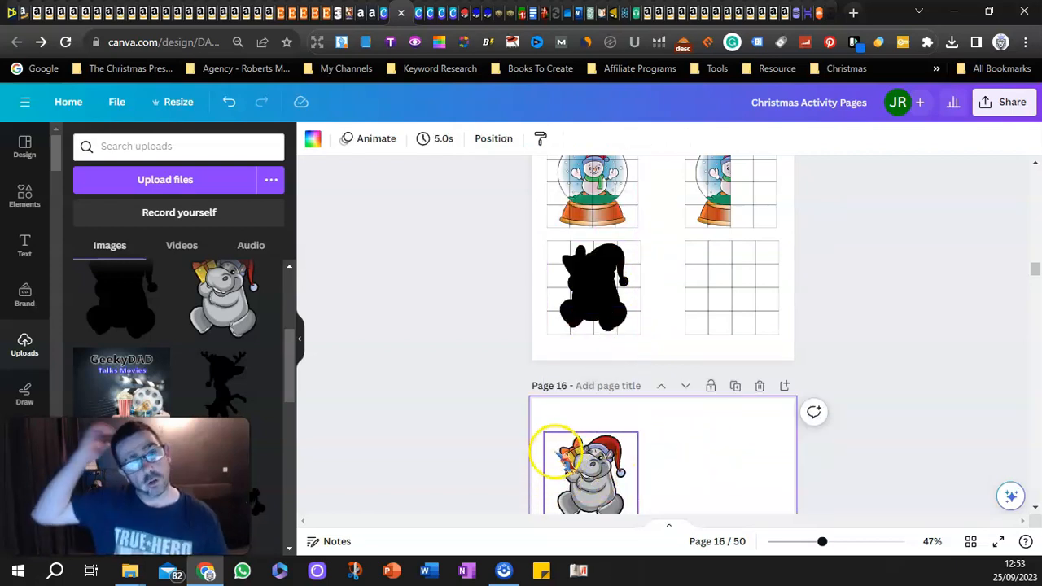
click(579, 303)
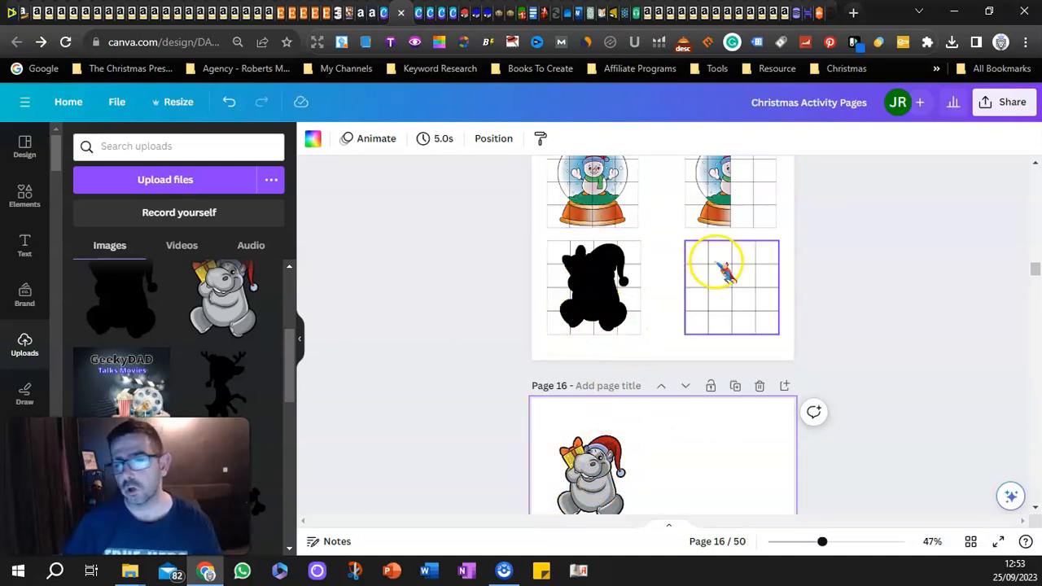
click(711, 346)
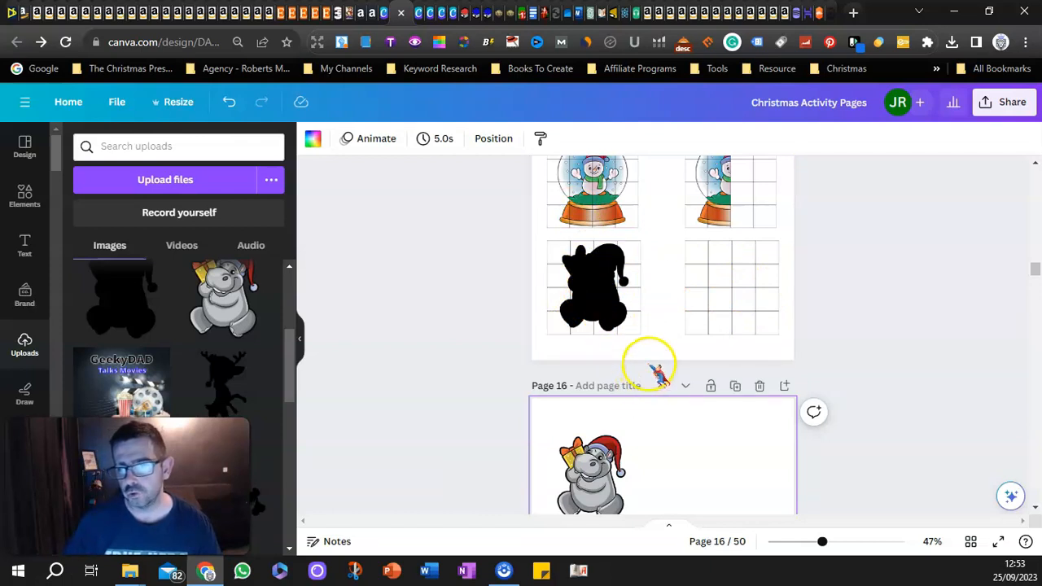
scroll(657, 370, up, 3)
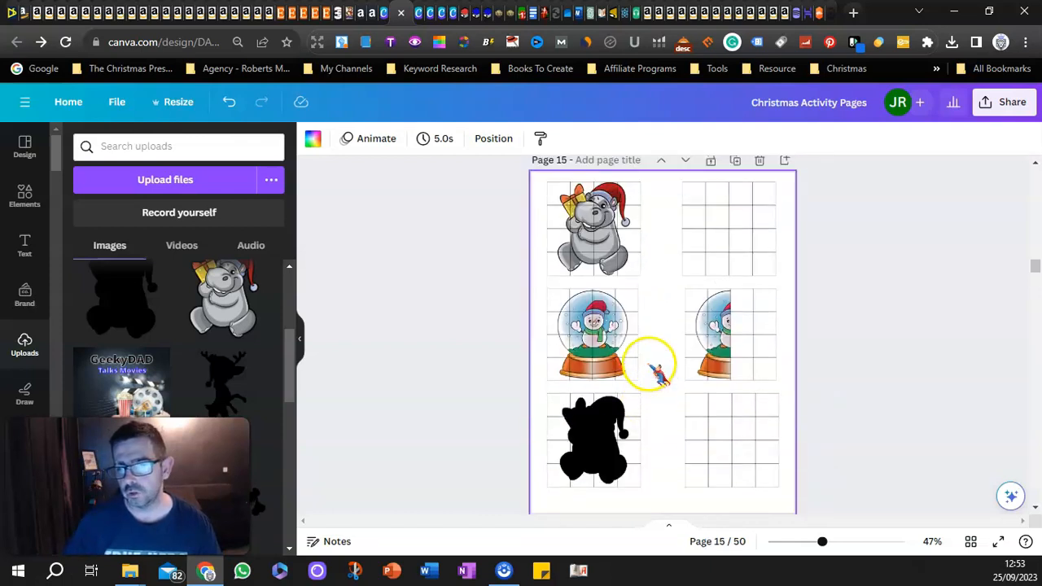
Switch to Puzzle Publishers and open the Finish the Image – Pro tool from the Pro software collection
click(350, 13)
scroll(216, 142, up, 5)
mouse_move(281, 254)
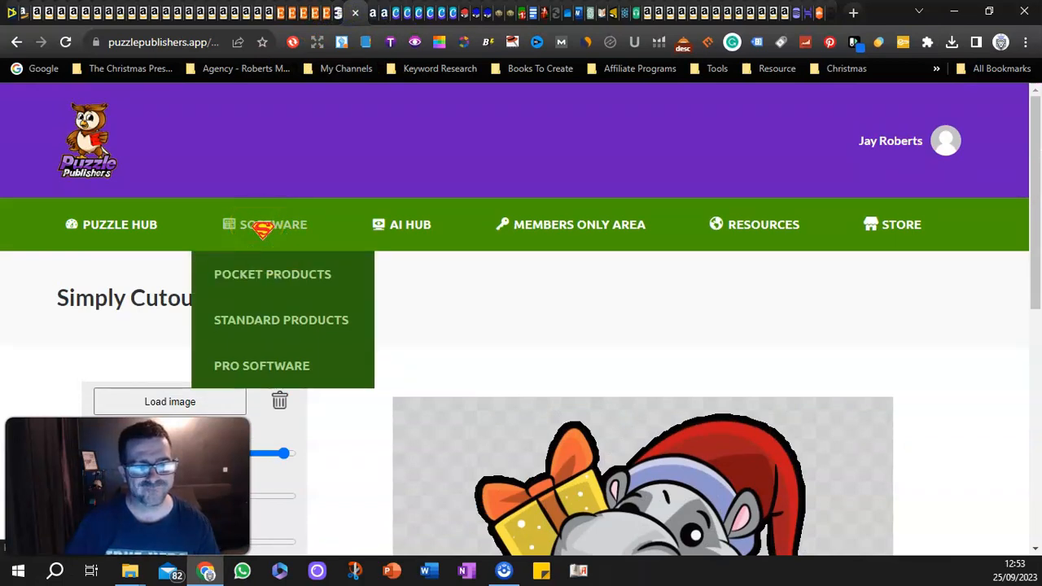
click(252, 371)
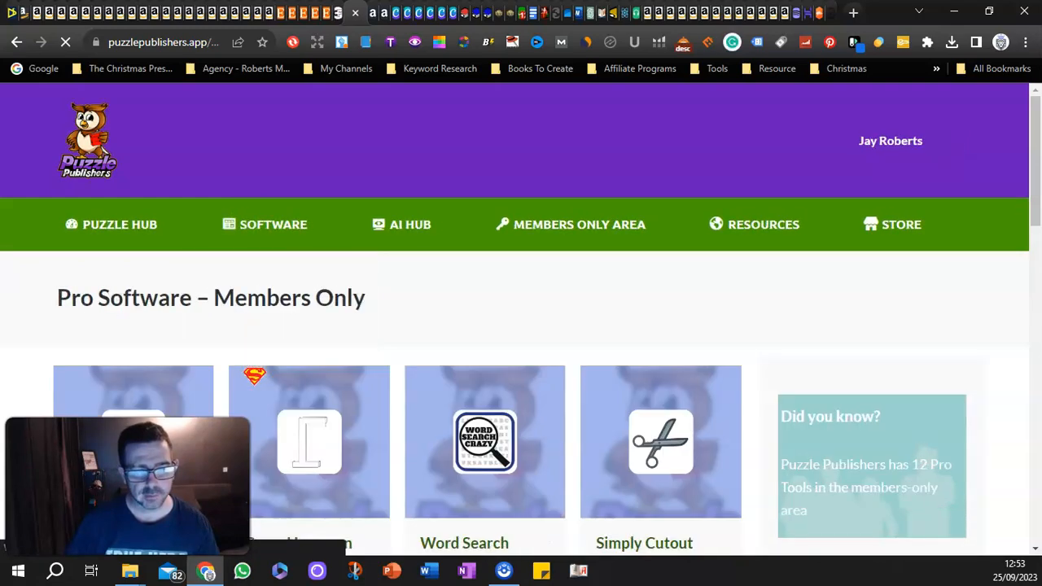
scroll(326, 314, down, 10)
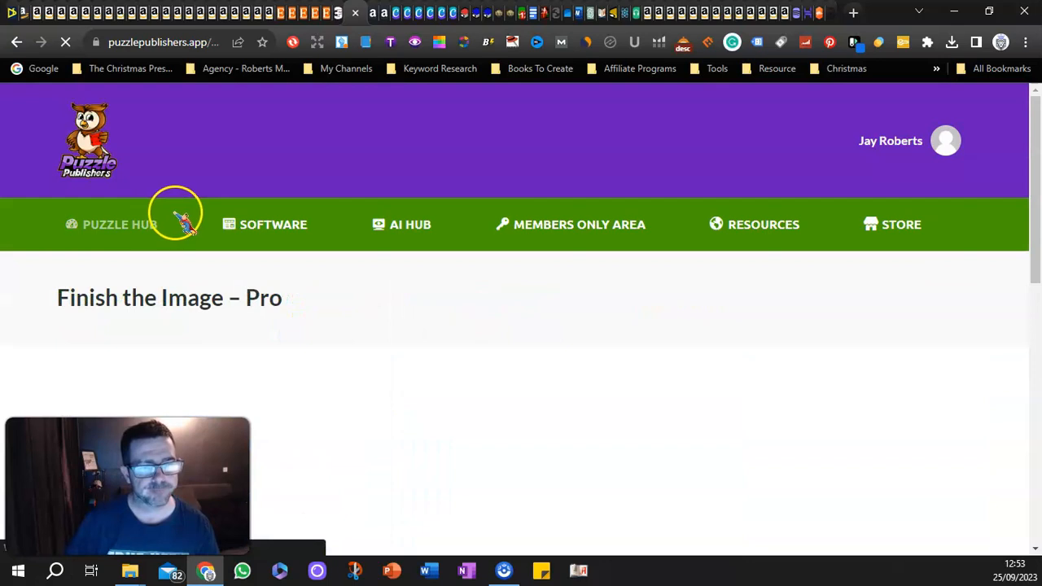
mouse_move(245, 229)
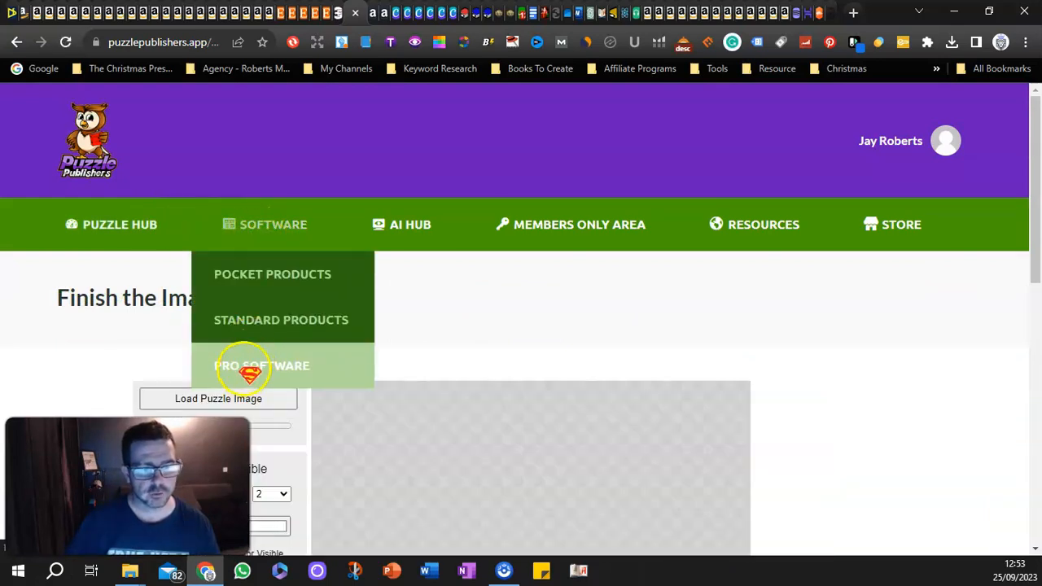
scroll(233, 337, down, 3)
Start loading a puzzle image and browse drive D: through Videos, 1. Main, Books To Upload and Christmas Activity Pack to the Characters folder
click(210, 169)
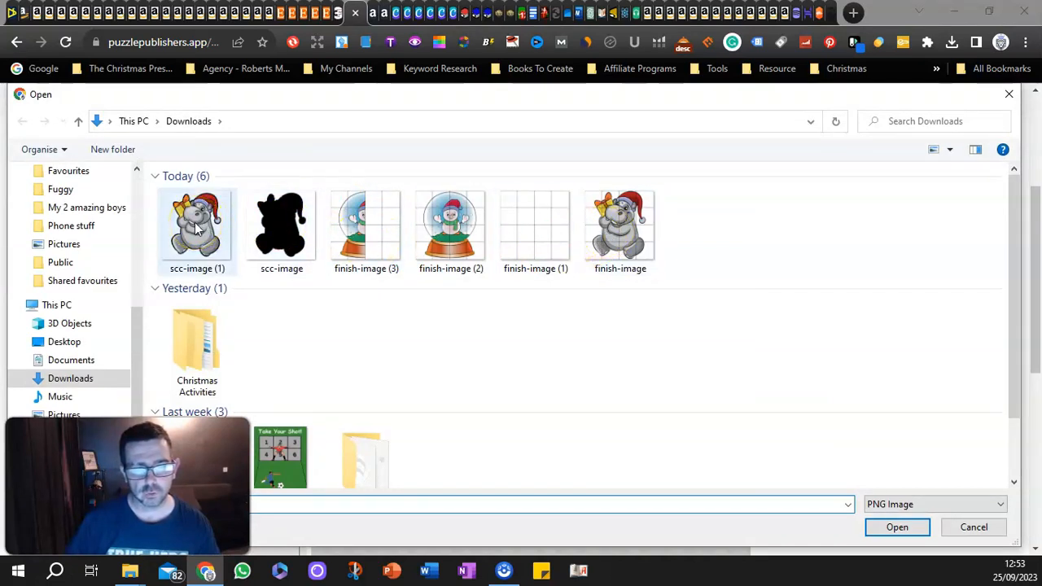
scroll(105, 302, down, 1)
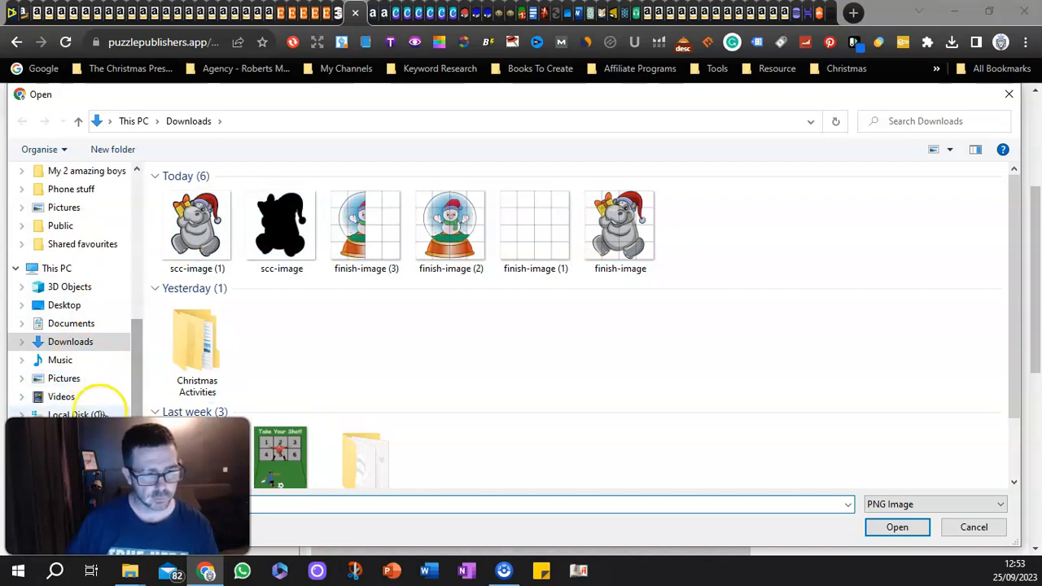
drag(127, 486, 916, 484)
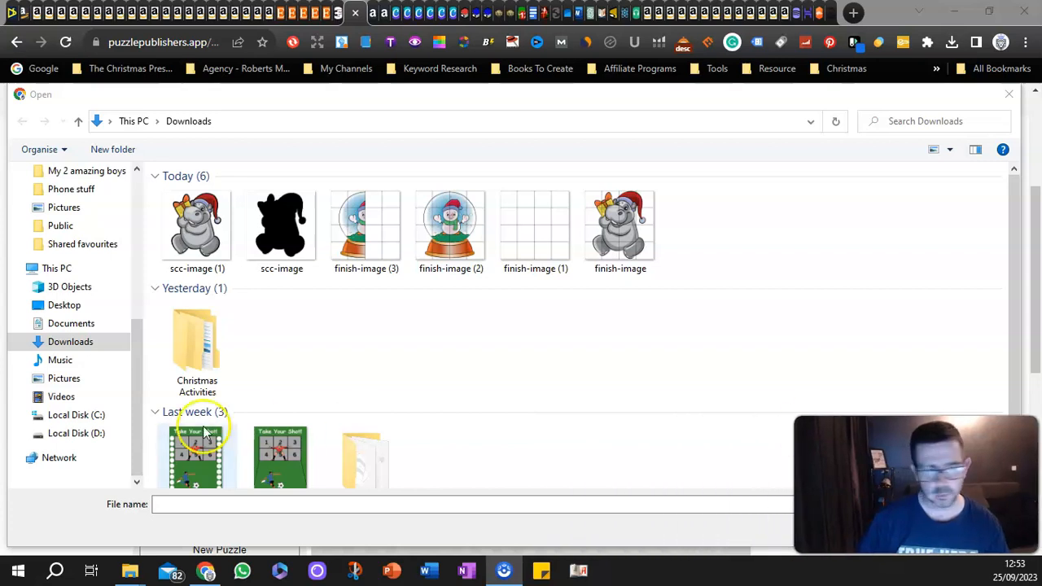
click(79, 432)
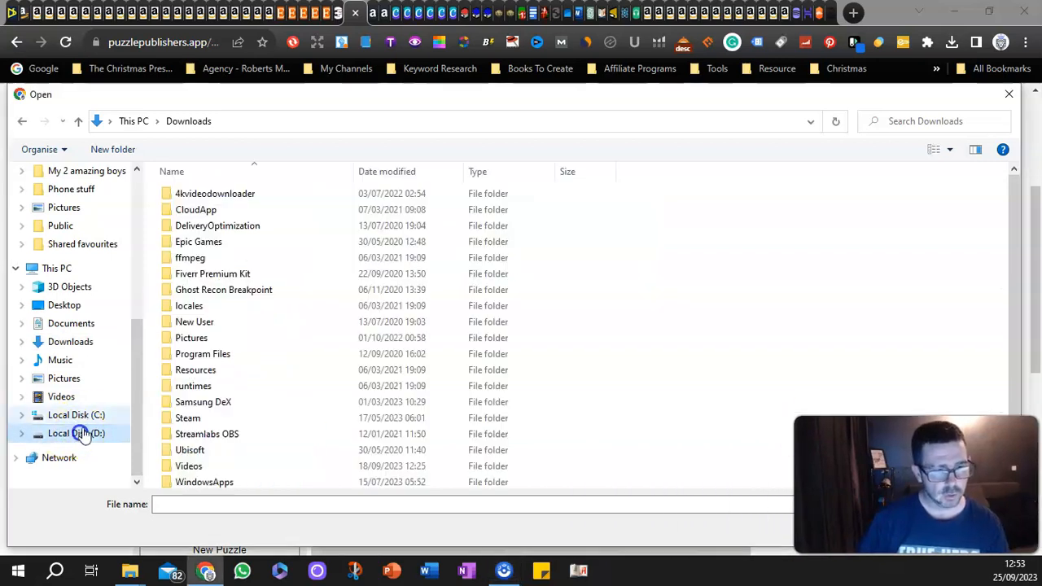
click(190, 465)
double_click(189, 465)
double_click(200, 213)
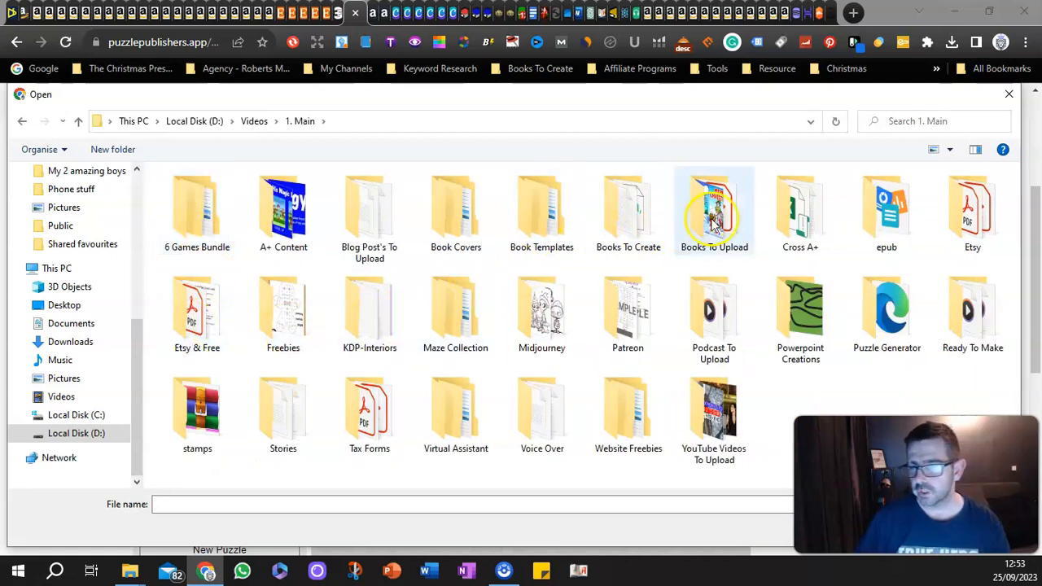
double_click(714, 216)
double_click(262, 193)
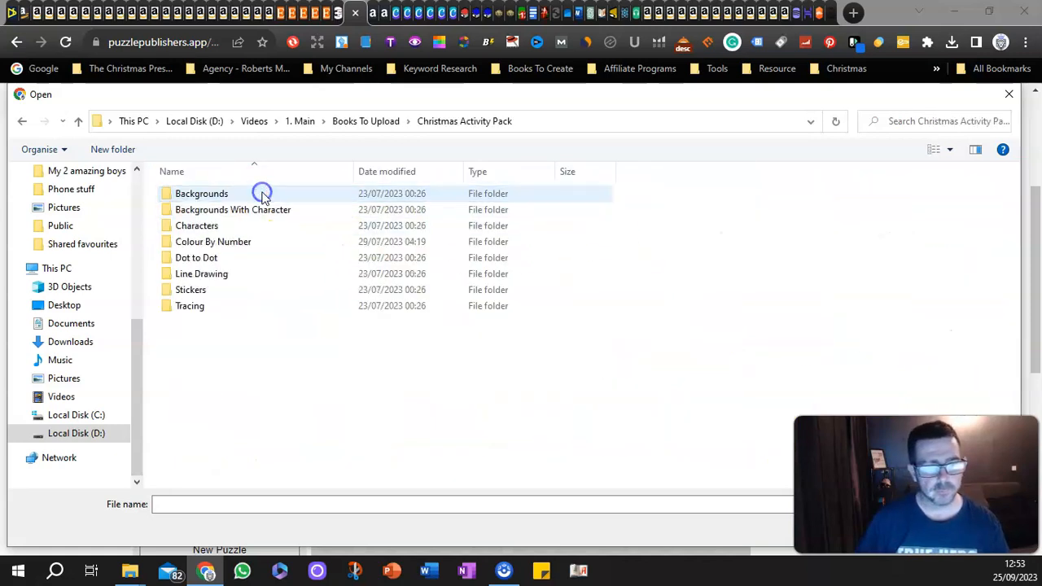
double_click(199, 226)
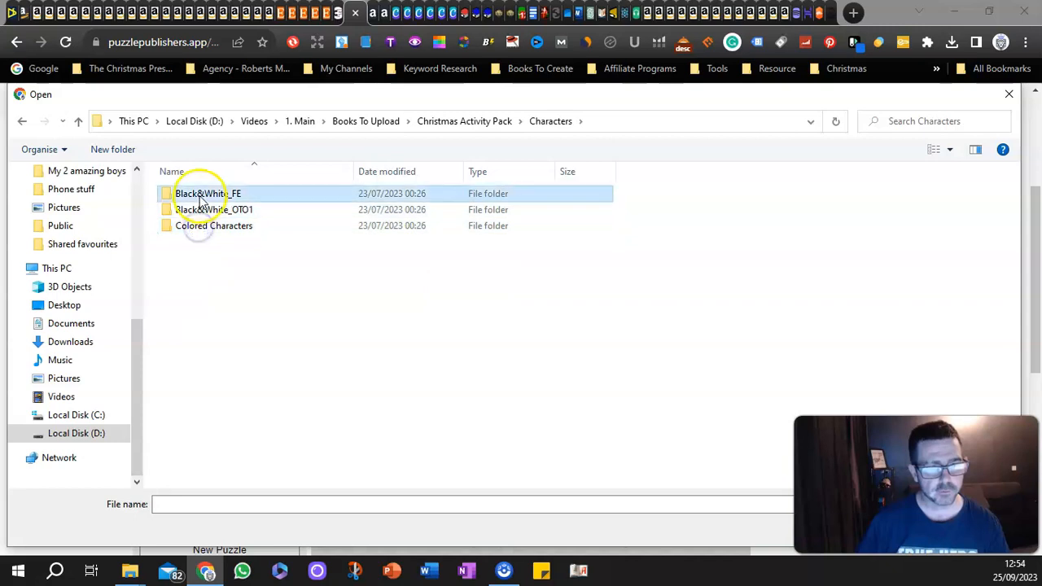
double_click(194, 195)
click(78, 120)
click(210, 228)
double_click(210, 228)
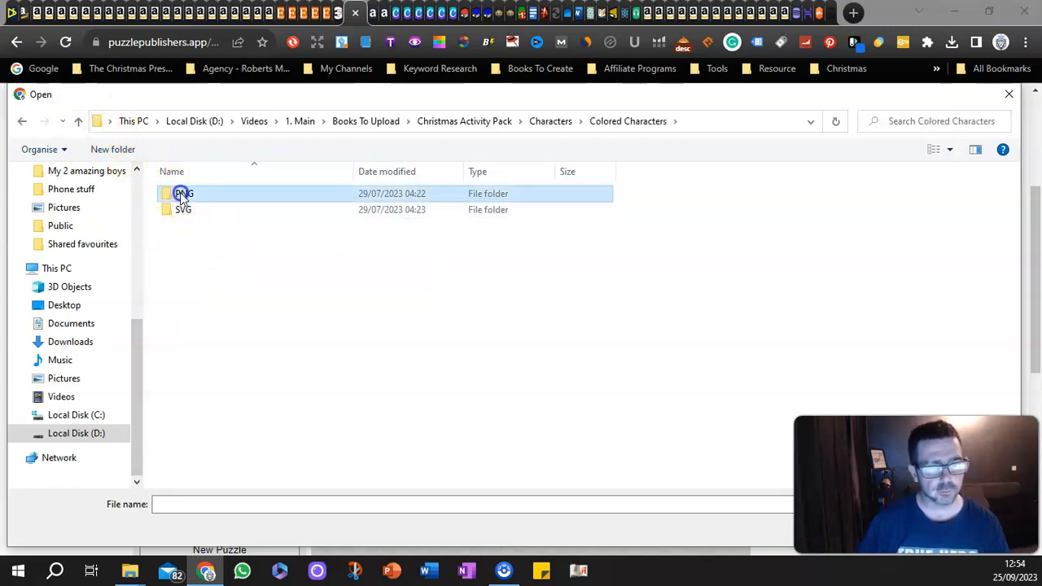
double_click(181, 195)
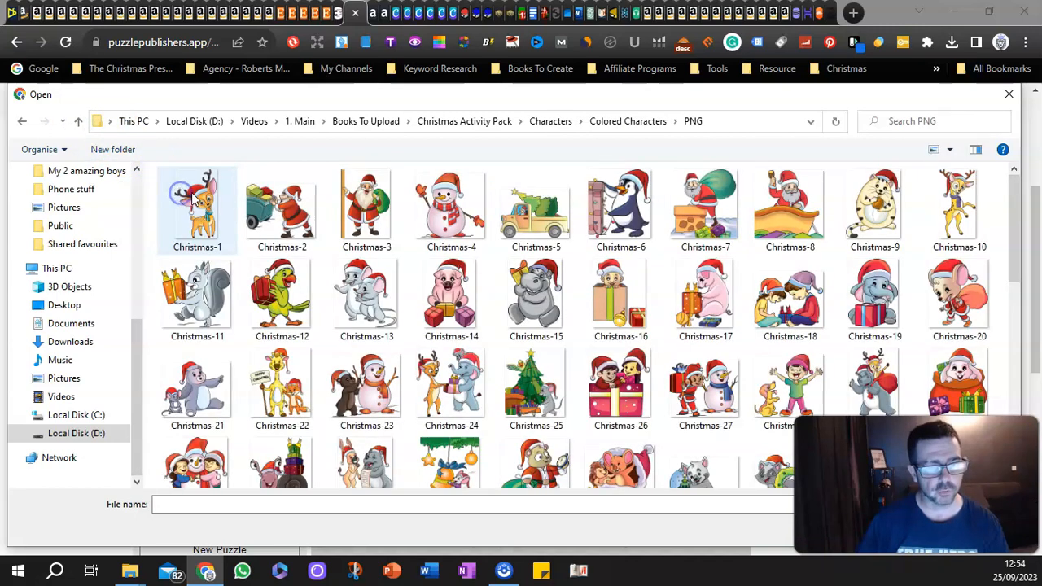
click(78, 120)
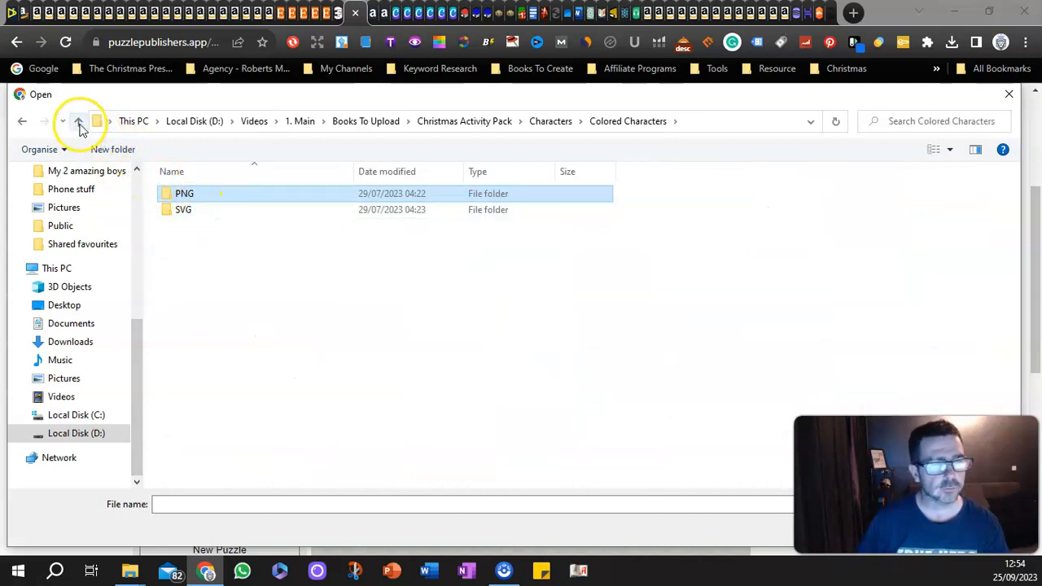
click(78, 120)
Load the black-and-white hippo image Christmas-15 from the PNG folder inside Black&White_FE
double_click(206, 198)
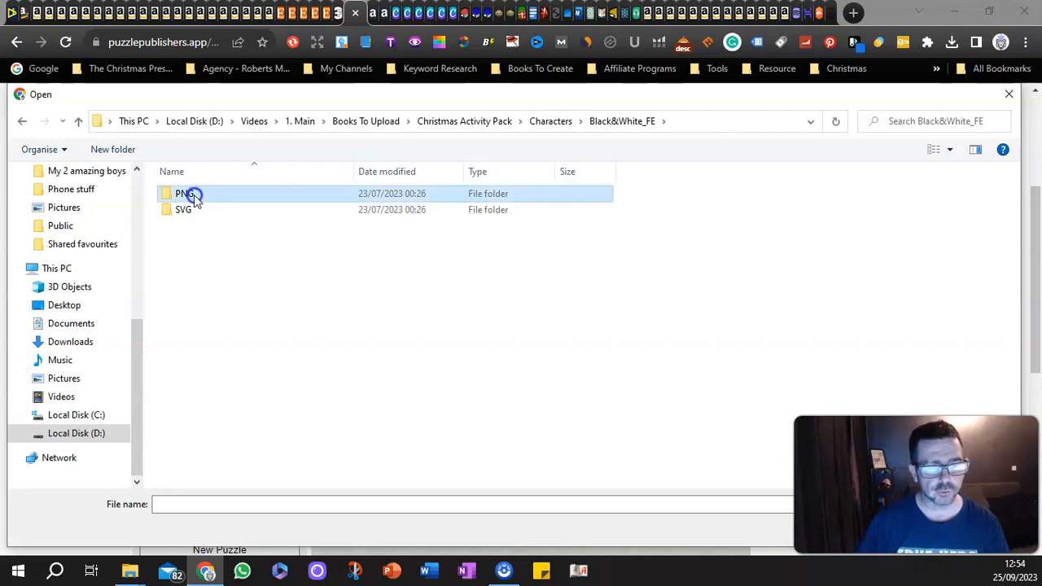
double_click(200, 196)
click(535, 296)
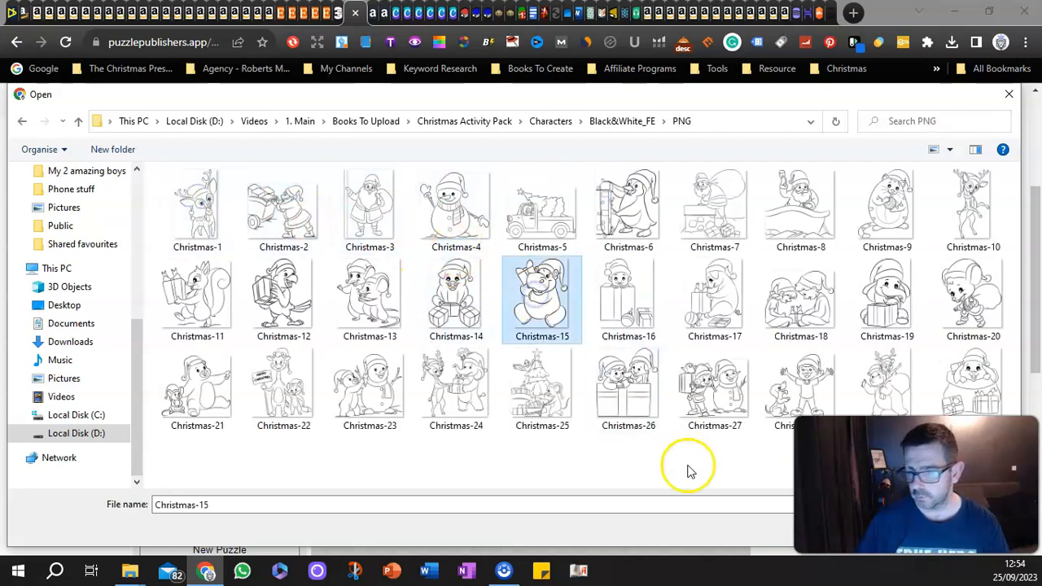
click(887, 489)
drag(908, 488, 149, 511)
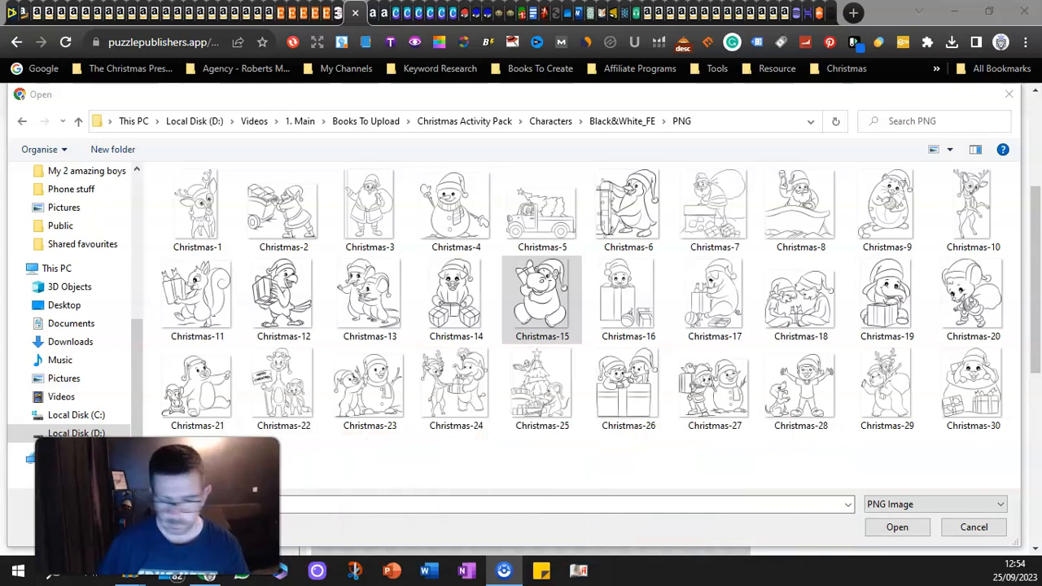
click(897, 527)
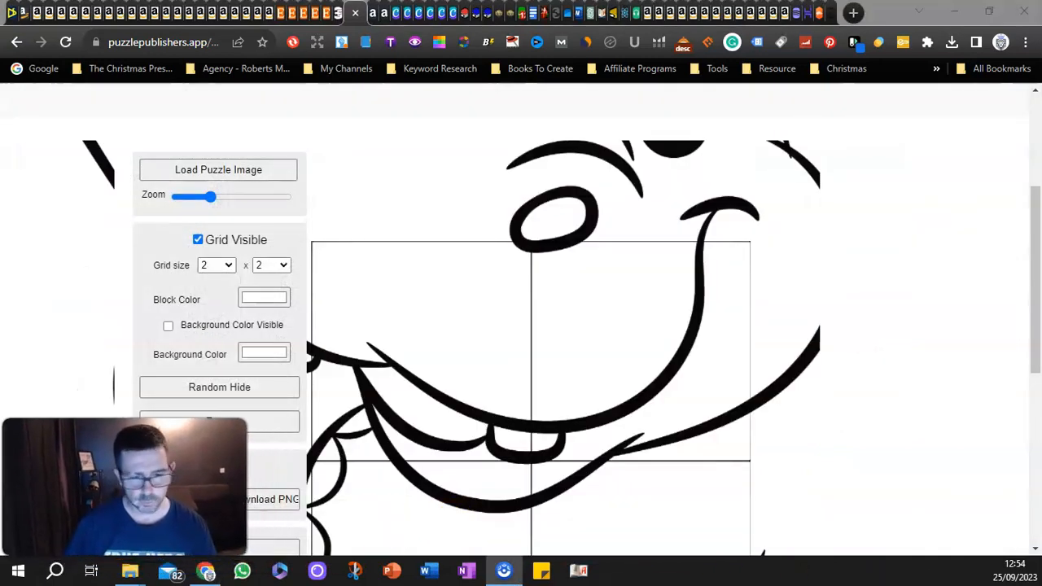
Zoom the hippo outline out to fit the puzzle canvas and set the grid size to 4 x 4
drag(218, 206, 185, 205)
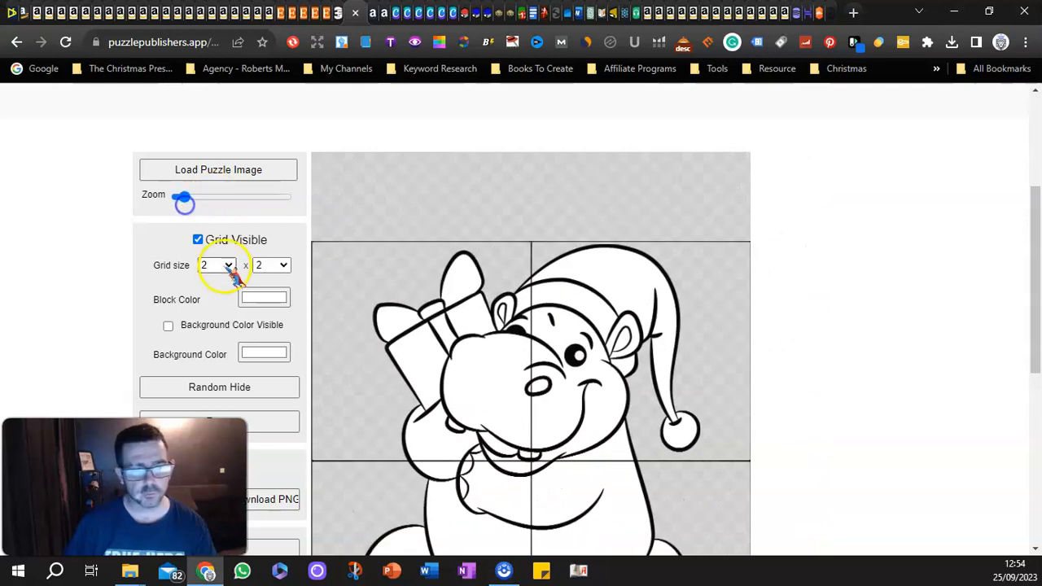
click(230, 266)
click(213, 302)
click(277, 266)
click(271, 305)
Make the white background colour visible behind the gridded hippo outline and download it as a PNG
scroll(336, 261, down, 2)
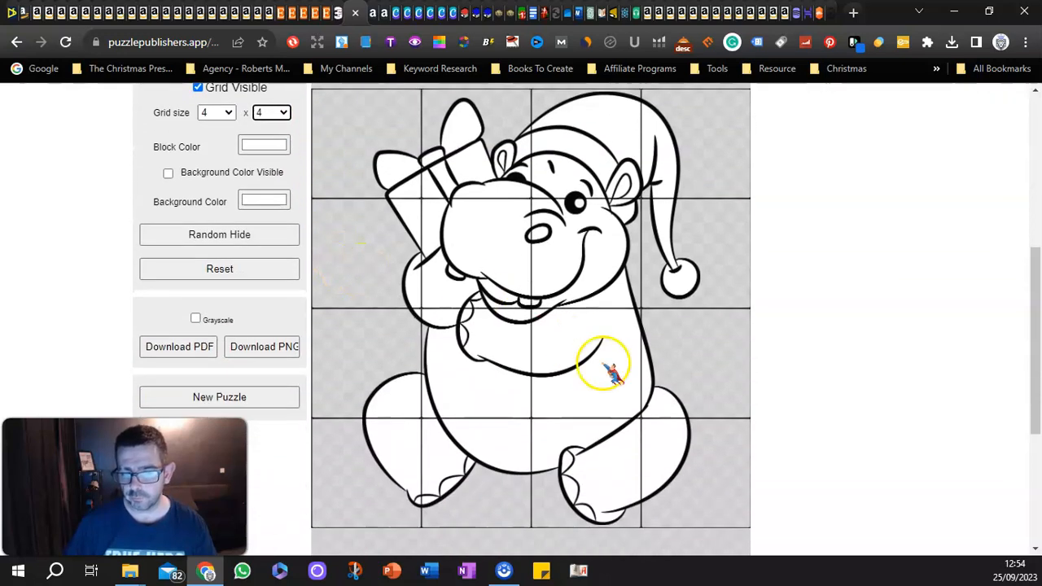
scroll(240, 289, down, 2)
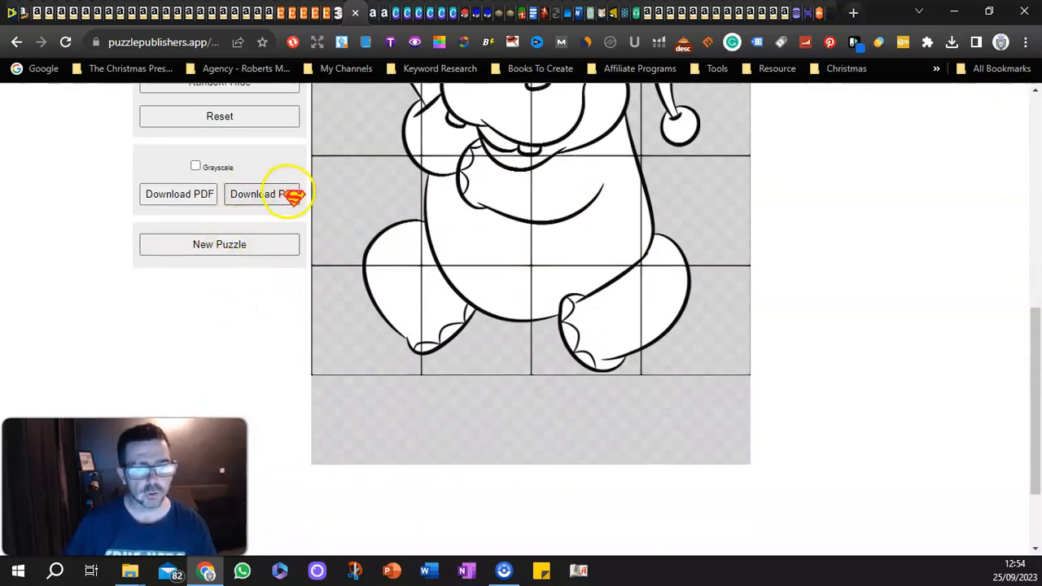
scroll(468, 208, up, 3)
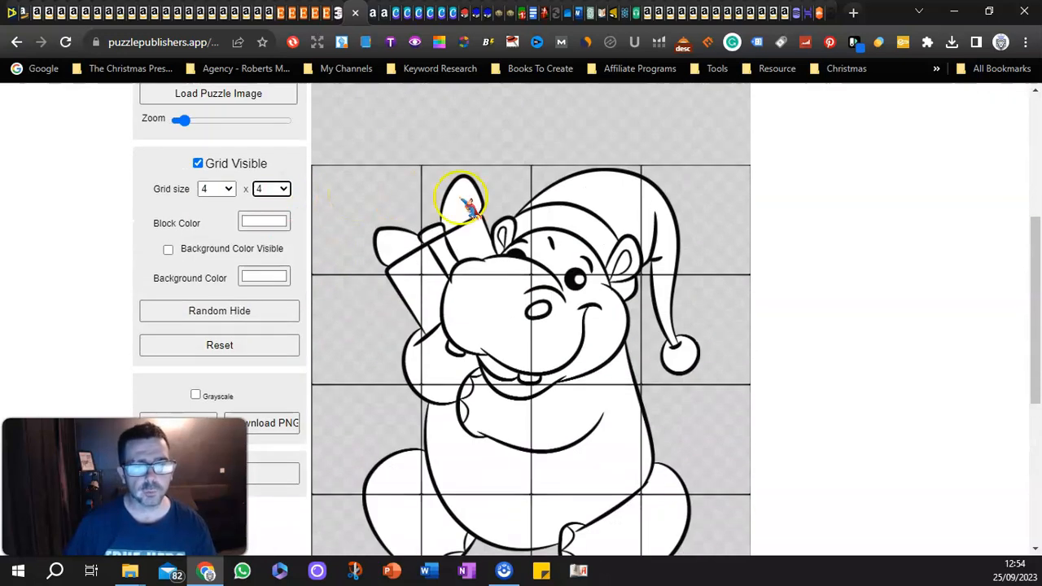
click(167, 249)
scroll(326, 318, down, 2)
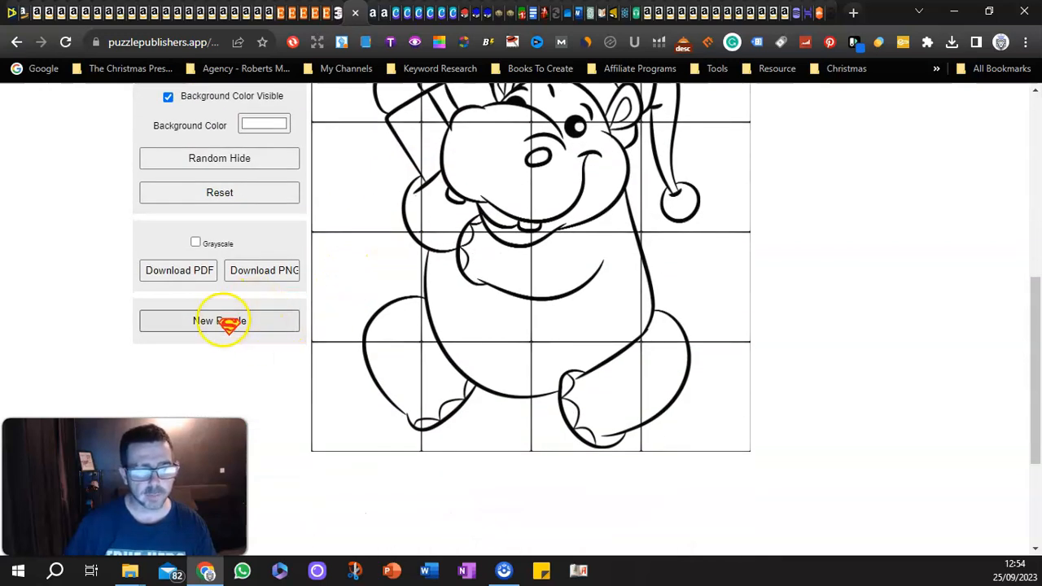
click(246, 273)
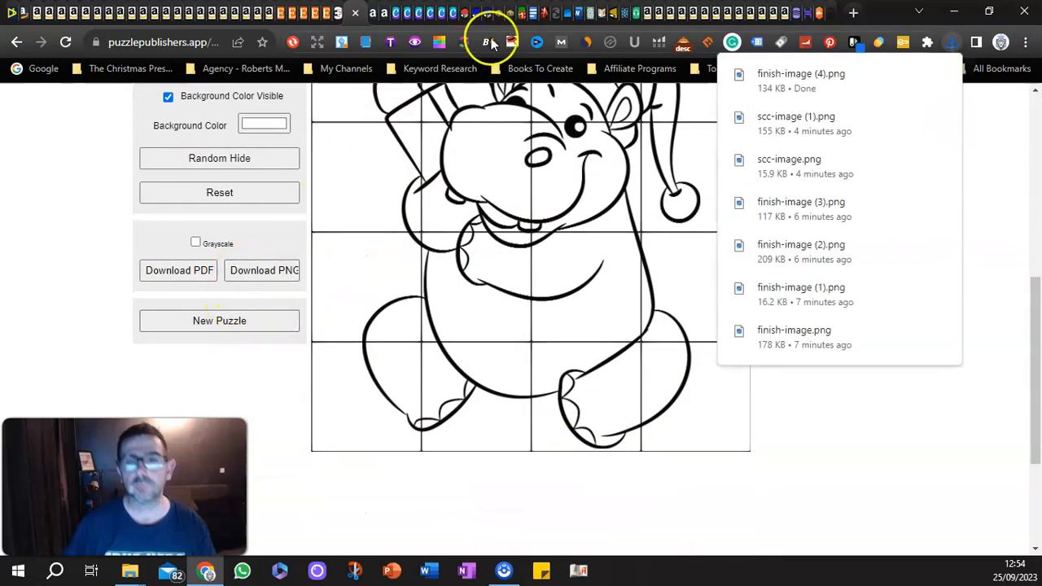
Switch to Canva and upload the downloaded hippo outline grid, finish-image (4).png
click(393, 13)
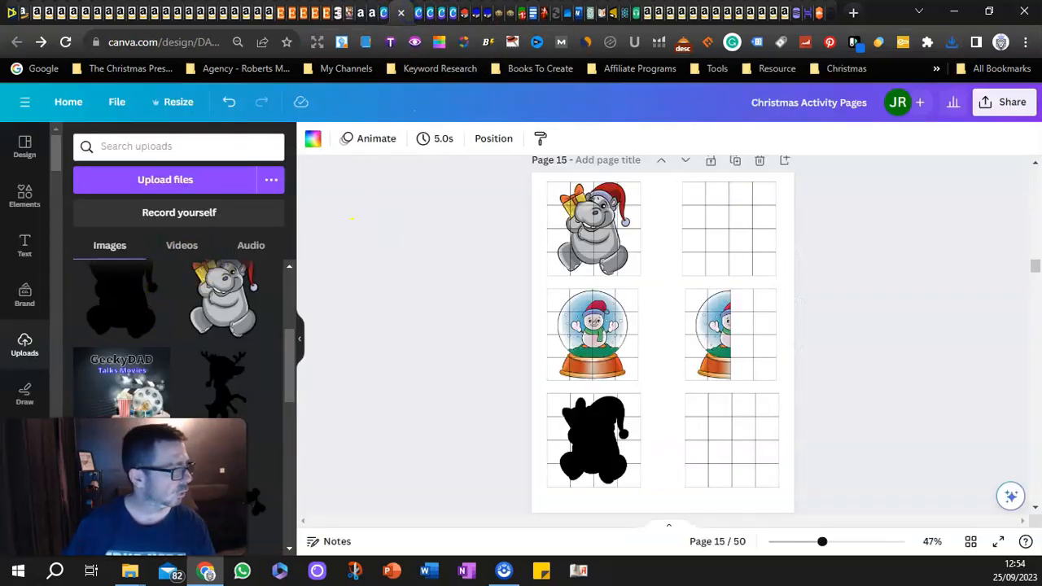
drag(2, 394, 199, 341)
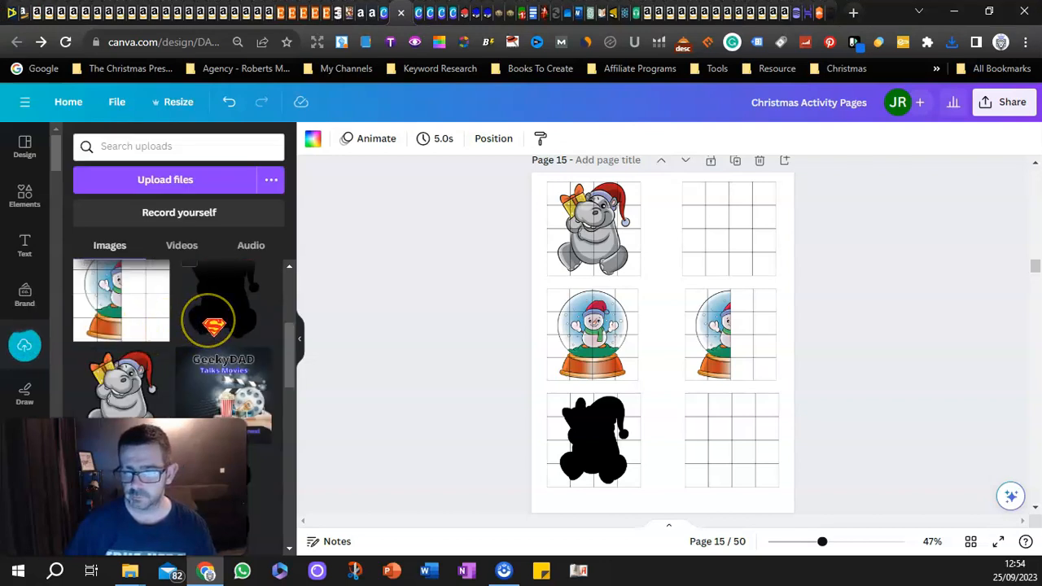
Switch to Puzzle Publishers, try hiding the four lower-right grid squares of the hippo outline, and restore them
click(340, 14)
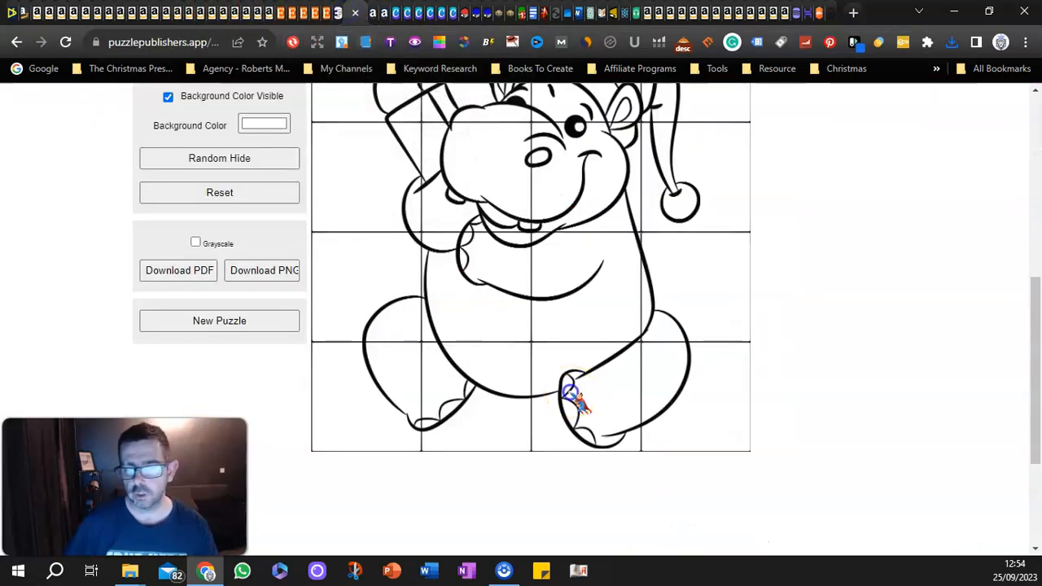
click(569, 393)
click(684, 398)
click(692, 284)
click(586, 284)
click(672, 296)
click(667, 388)
click(599, 398)
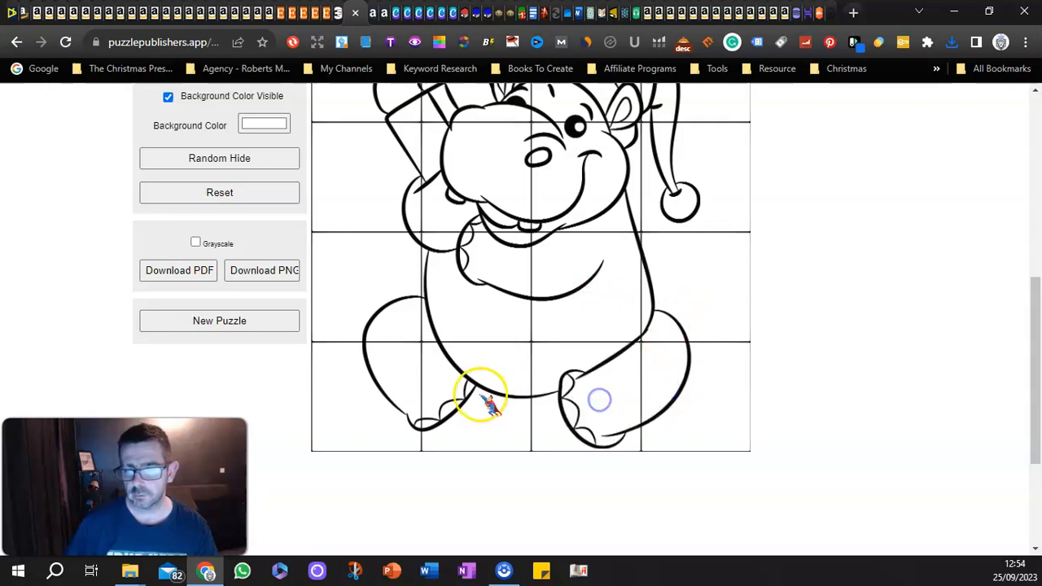
Hide all eight grid squares covering the left half of the hippo outline
click(479, 393)
click(388, 388)
click(375, 314)
click(453, 303)
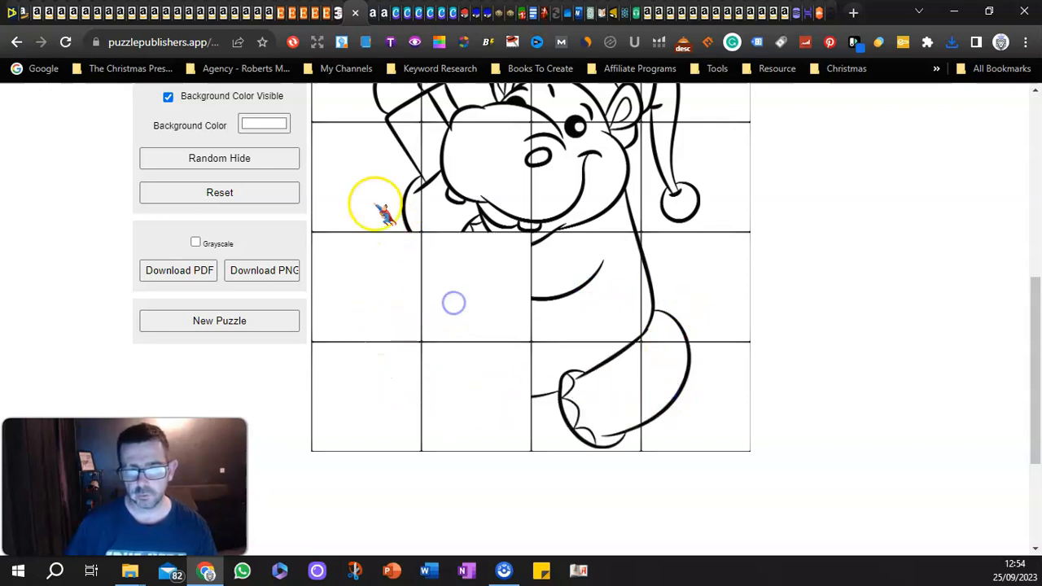
click(373, 202)
click(459, 197)
scroll(456, 239, up, 1)
click(370, 167)
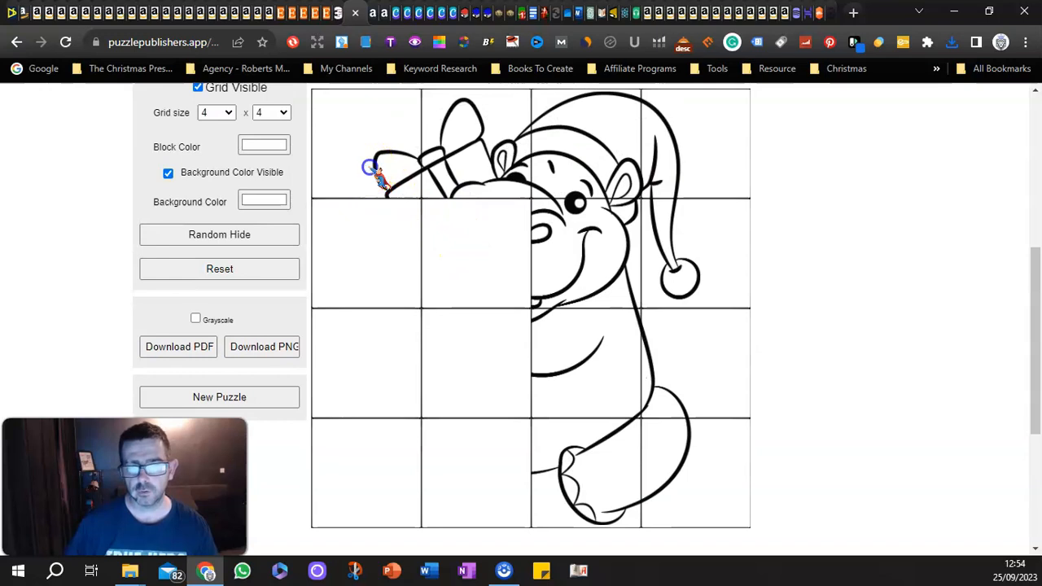
click(457, 174)
click(376, 171)
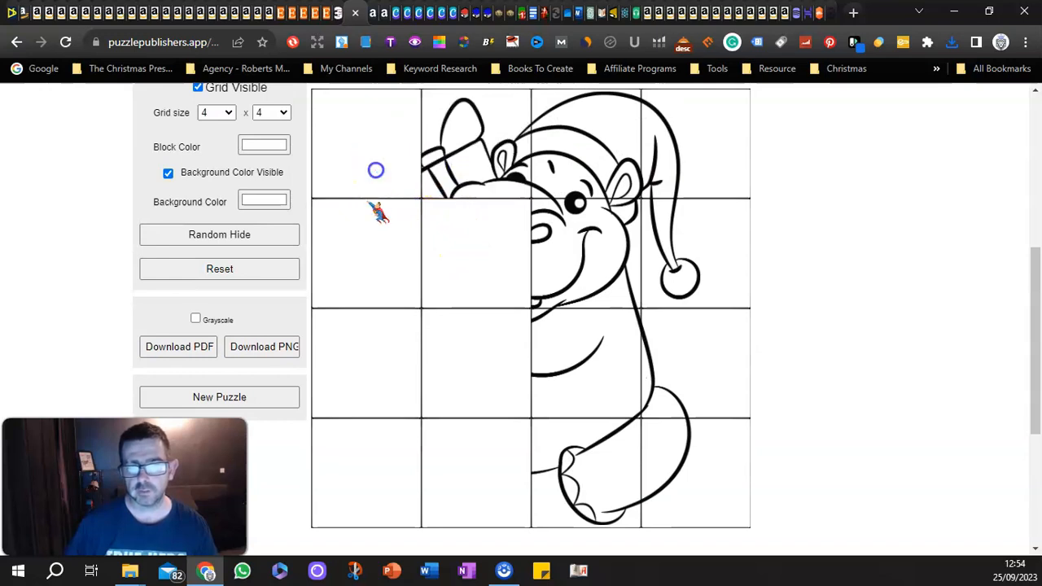
Restore the hidden squares in the hippo outline's left half, except the lower-left corner square
click(366, 249)
click(457, 248)
click(389, 347)
click(486, 348)
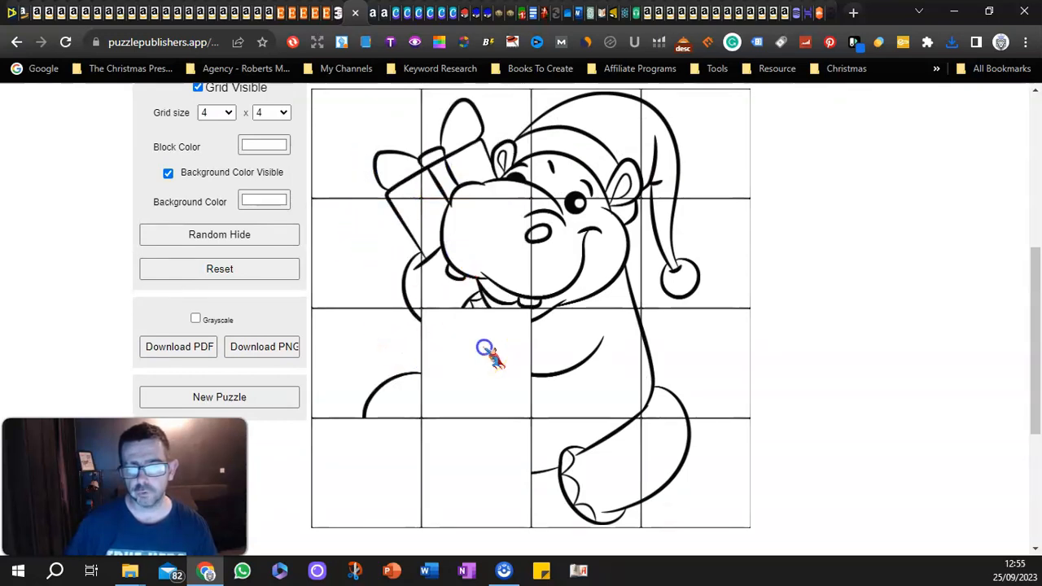
click(479, 460)
click(492, 436)
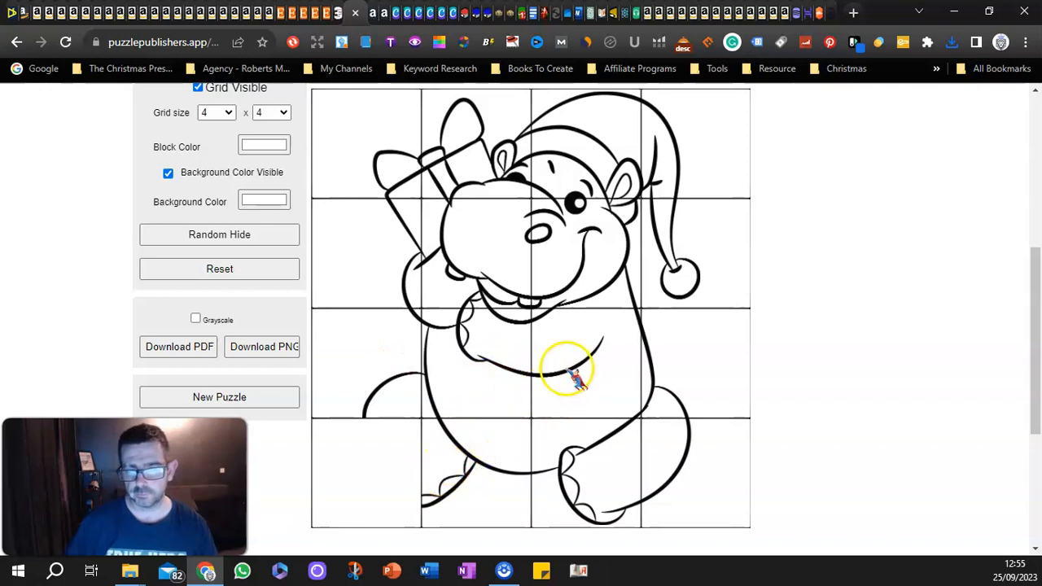
Hide both top corners, the lower-right corner and two diagonally adjacent central squares of the hippo outline, and download the puzzle as a PNG
click(484, 353)
click(559, 250)
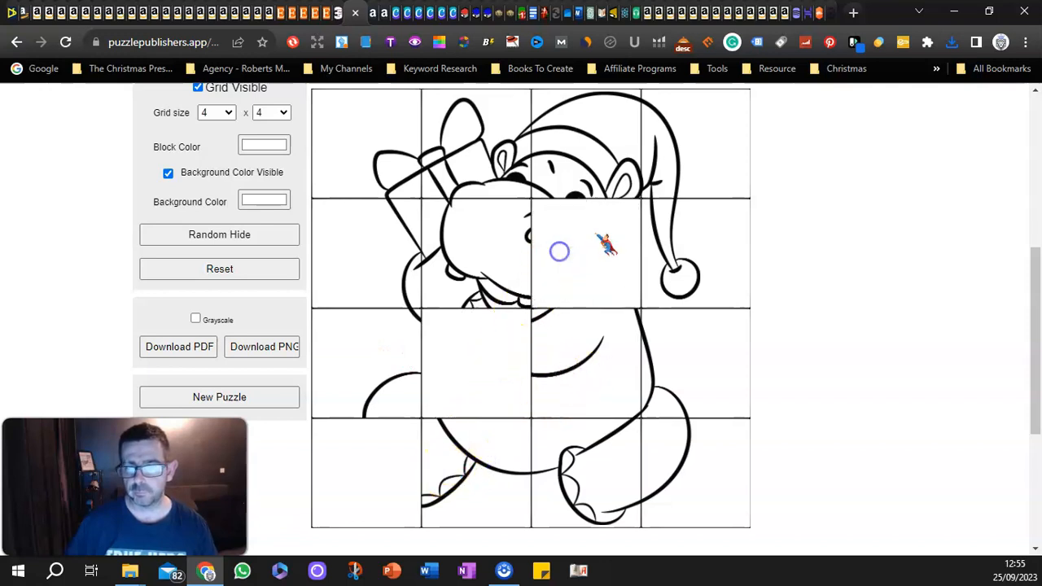
click(675, 175)
click(381, 148)
click(688, 460)
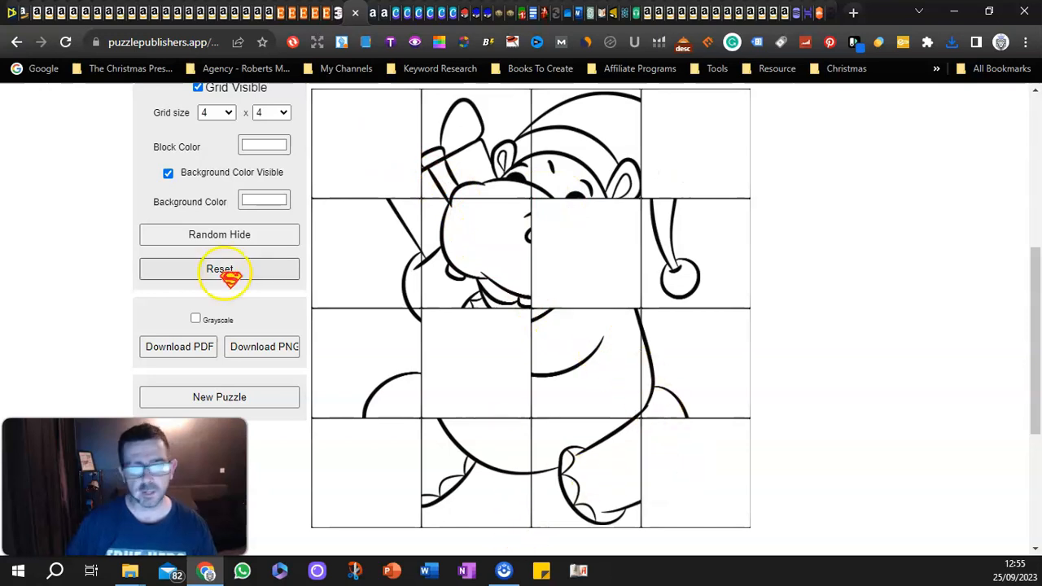
click(248, 357)
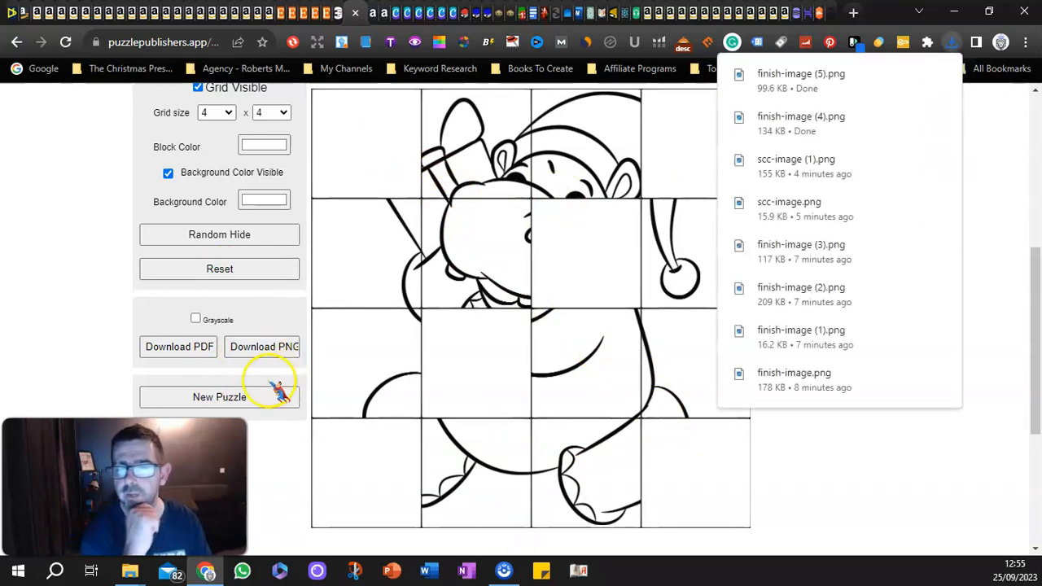
Switch to Canva, upload finish-image (5).png, and delete the blank grid beside the hippo silhouette on page 15
click(399, 13)
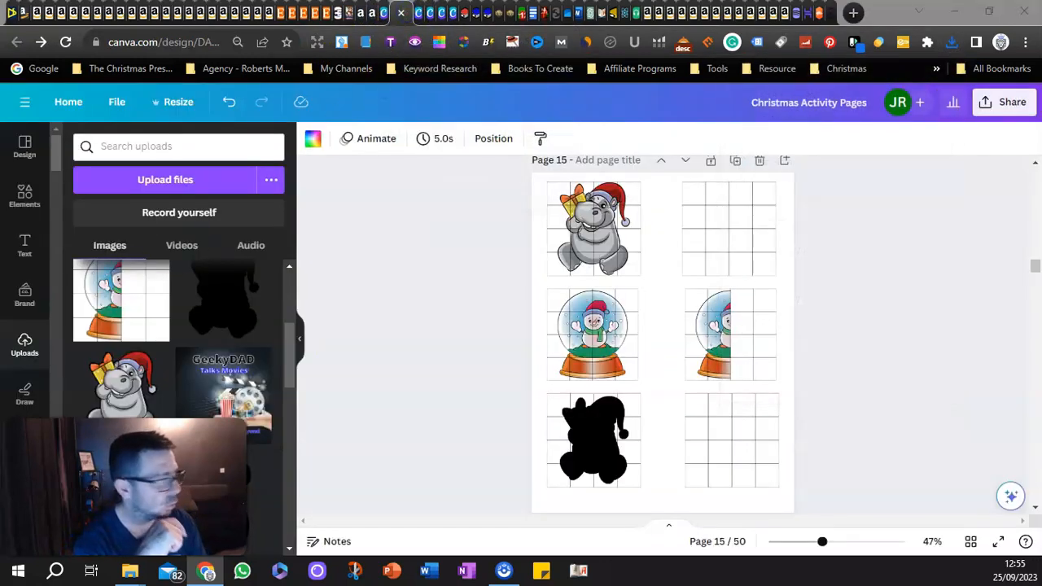
drag(163, 358, 174, 353)
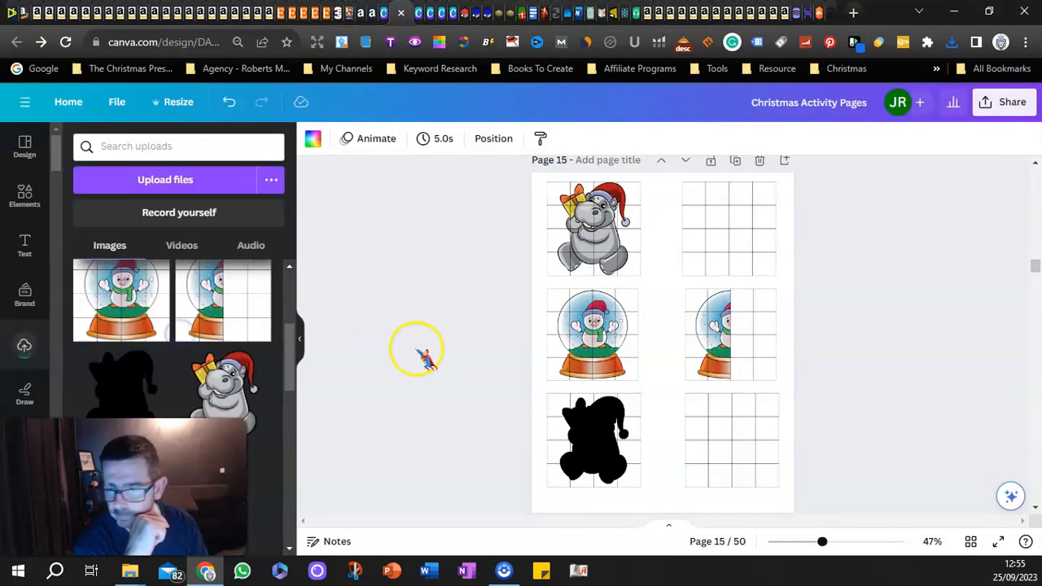
right_click(742, 456)
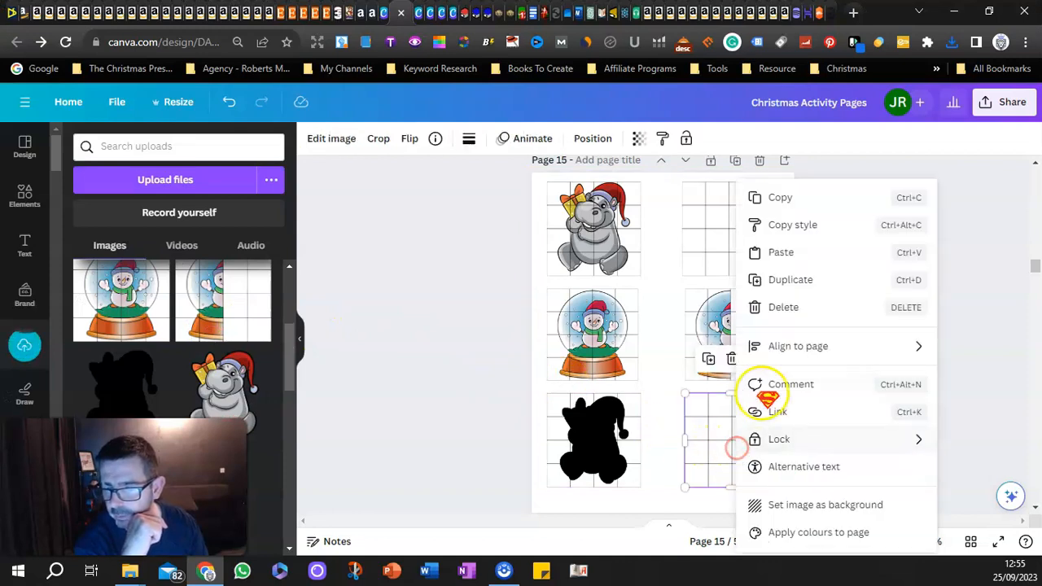
click(786, 307)
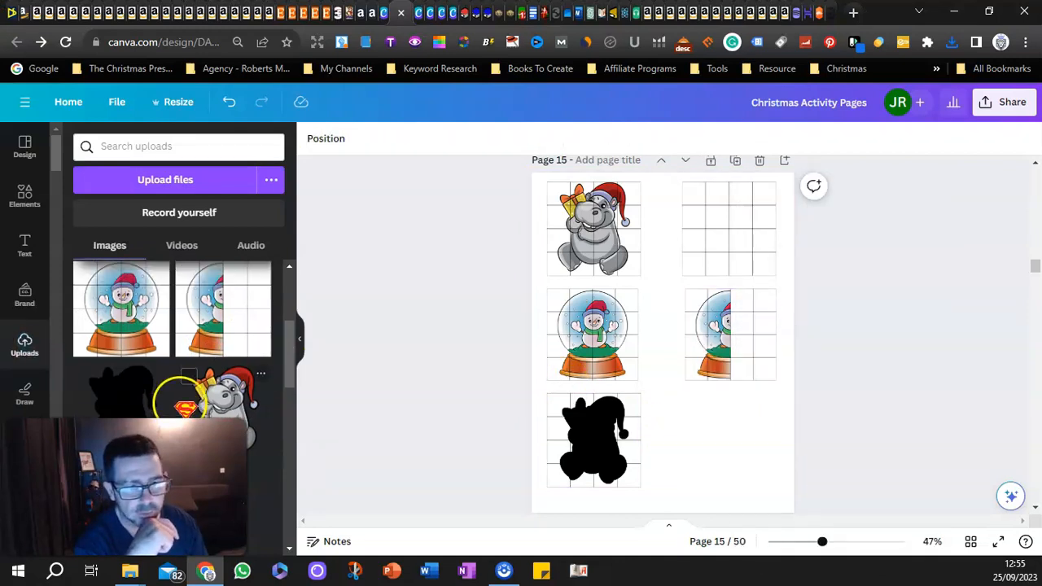
Place the uploaded hippo outline puzzle beside the silhouette on page 15 and resize it to match the silhouette's grid
drag(122, 329, 773, 475)
scroll(826, 506, down, 1)
drag(835, 468, 774, 421)
click(435, 330)
Review the three rows of grid puzzles on page 15 and the hippo image on page 16
scroll(442, 332, down, 1)
scroll(452, 327, up, 2)
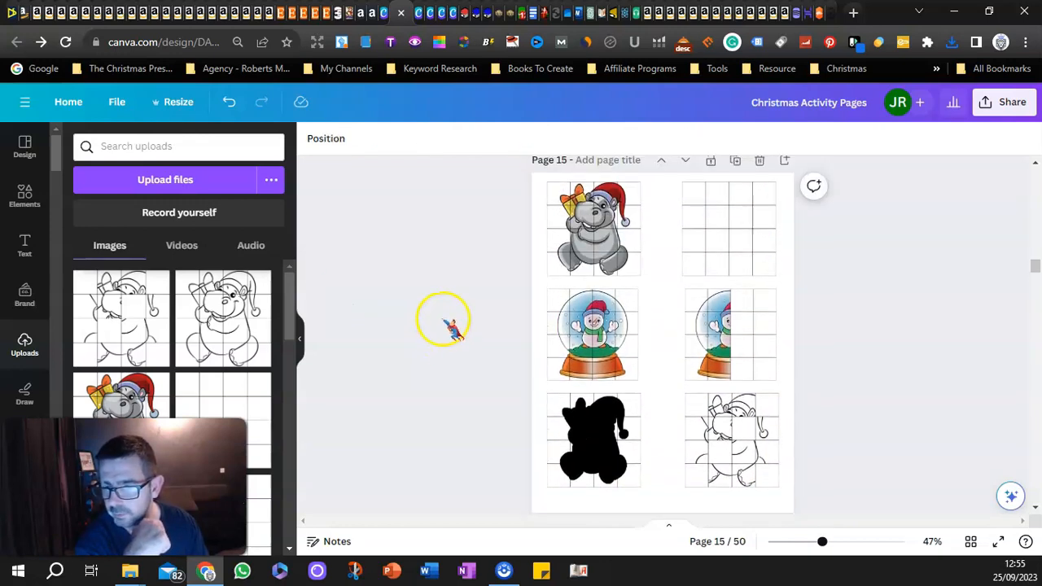
click(574, 237)
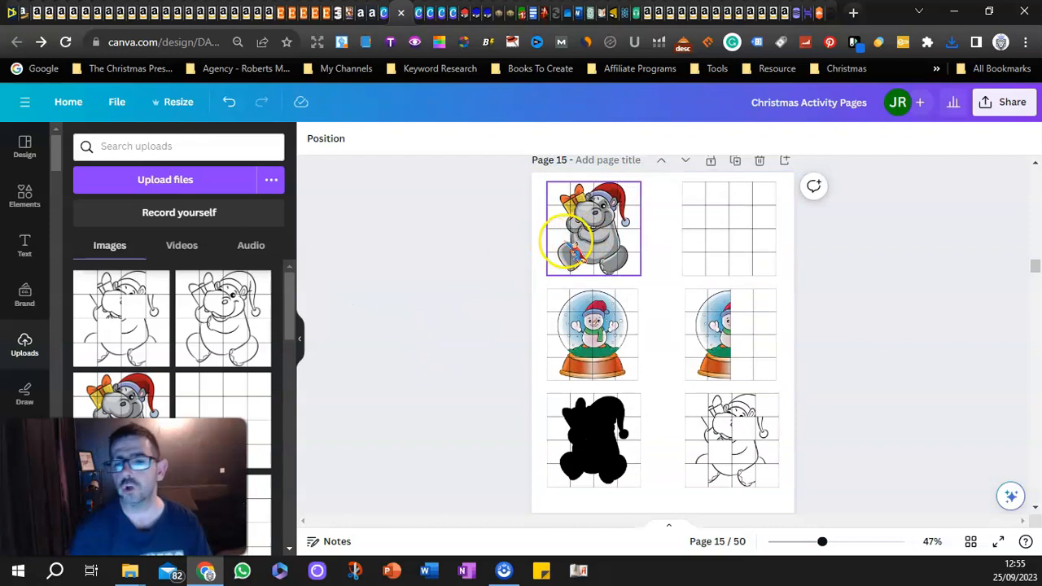
click(721, 216)
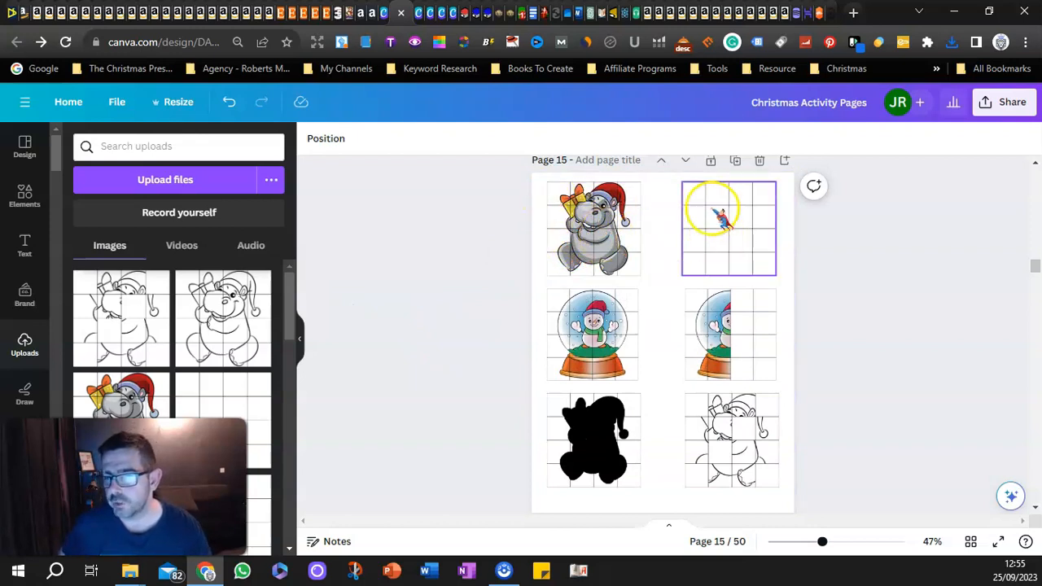
click(592, 330)
click(764, 335)
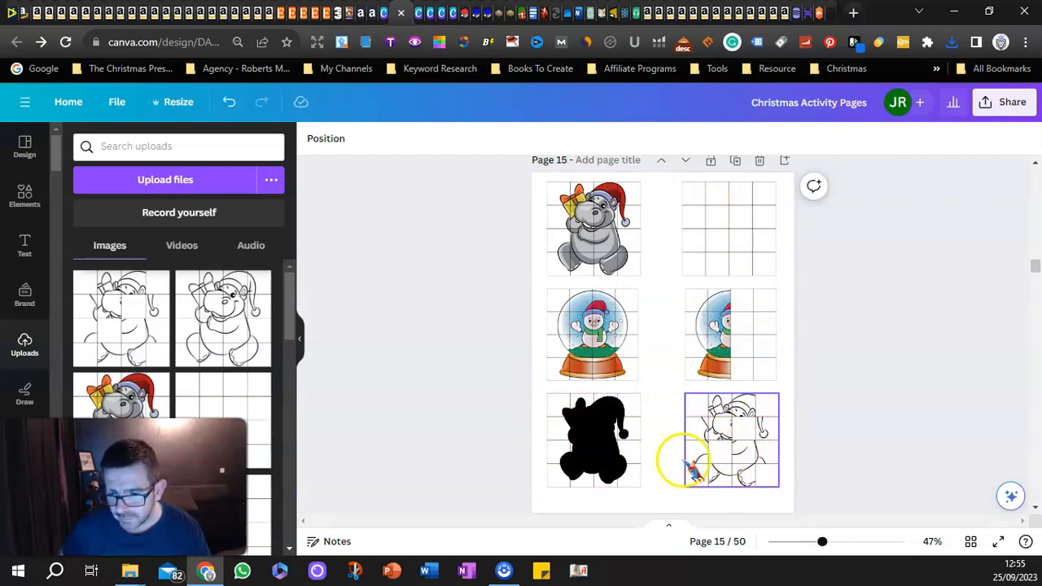
scroll(686, 456, down, 1)
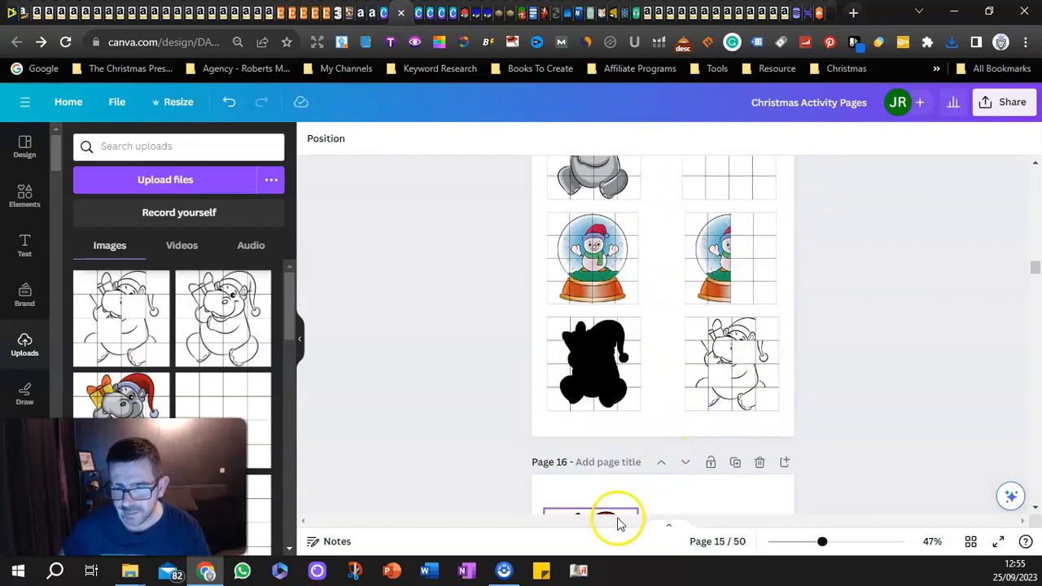
scroll(616, 522, down, 2)
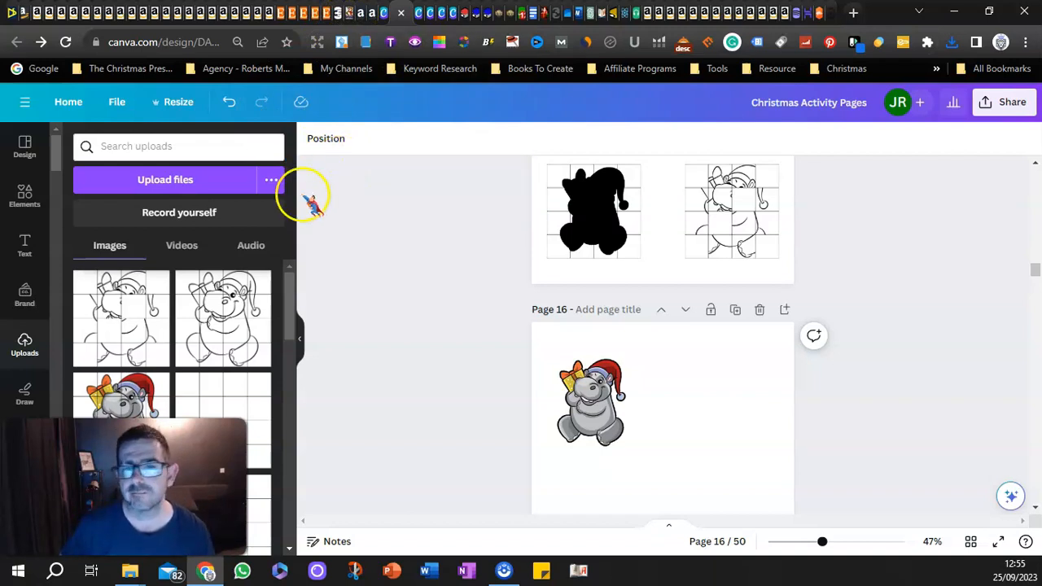
Switch to Puzzle Publishers and open the Pro Software page
click(350, 13)
scroll(367, 313, up, 4)
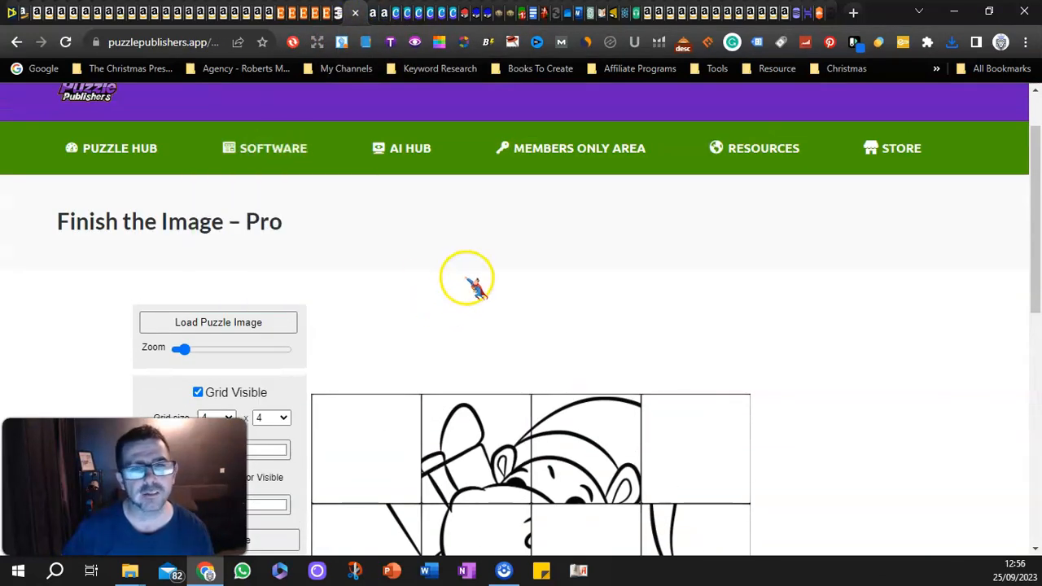
scroll(476, 285, up, 1)
scroll(468, 277, down, 2)
scroll(366, 245, up, 2)
mouse_move(252, 208)
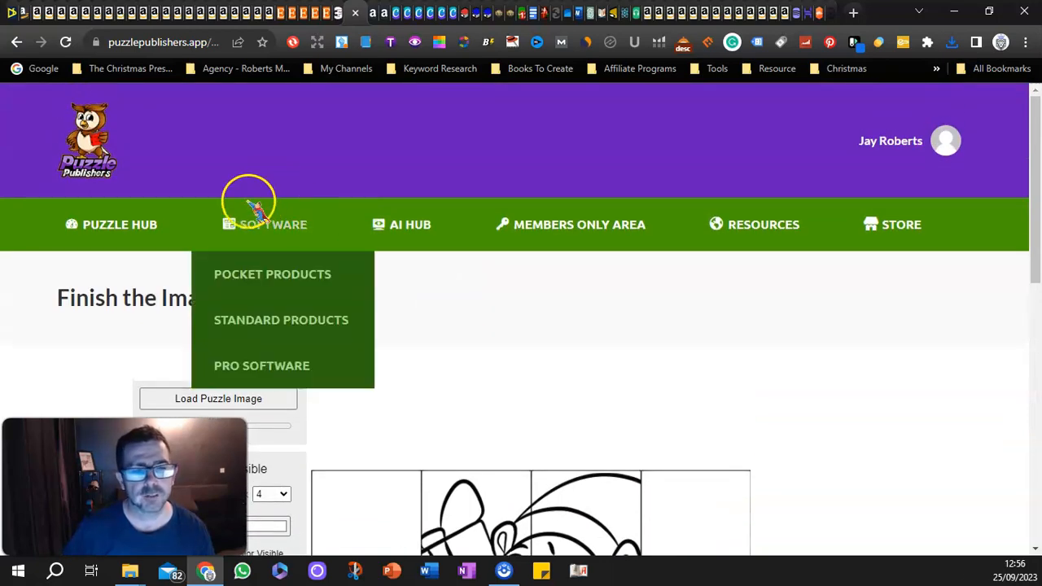
click(262, 368)
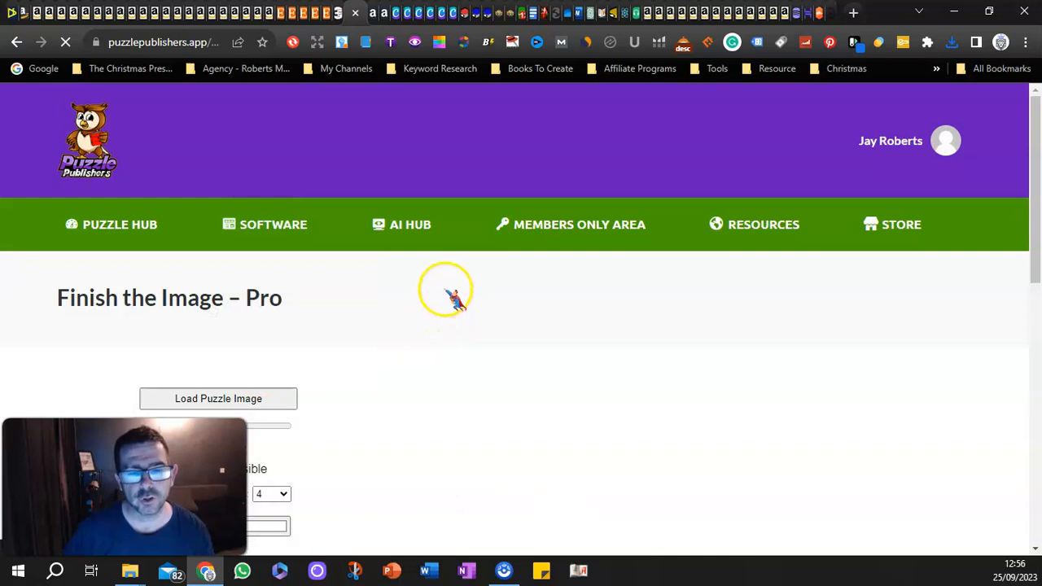
Look through the available Pro puzzle tools, from Robot Crazy Builder Pro down to Graphical Search Crazy Pro
scroll(452, 292, down, 2)
scroll(177, 361, down, 1)
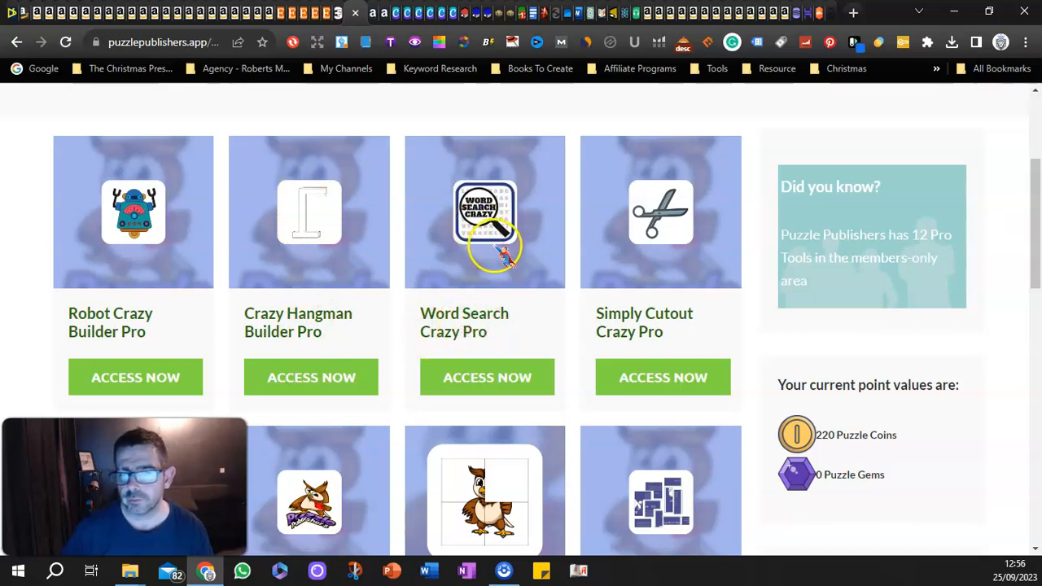
scroll(639, 244, down, 3)
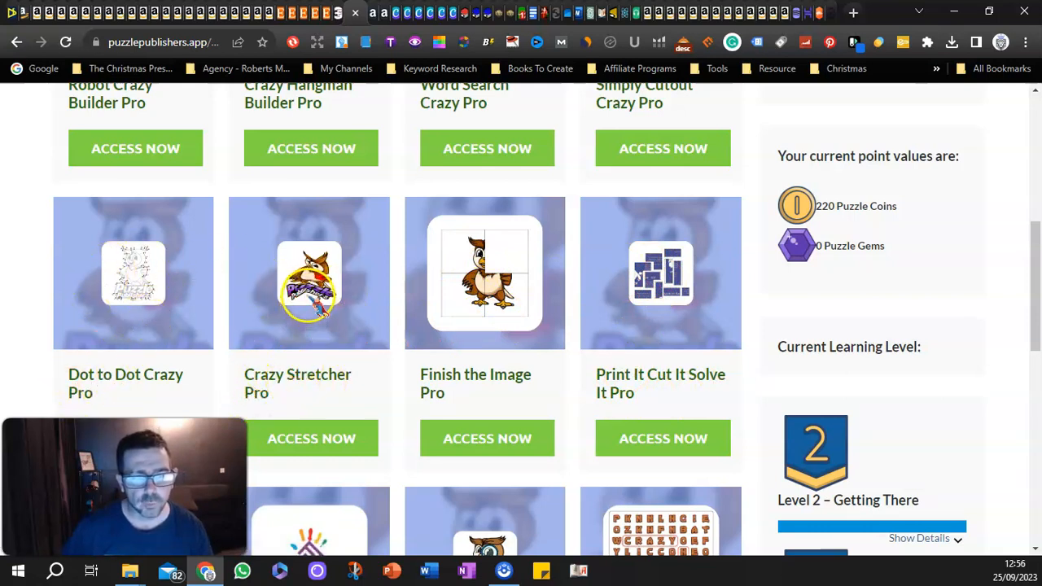
scroll(126, 280, down, 3)
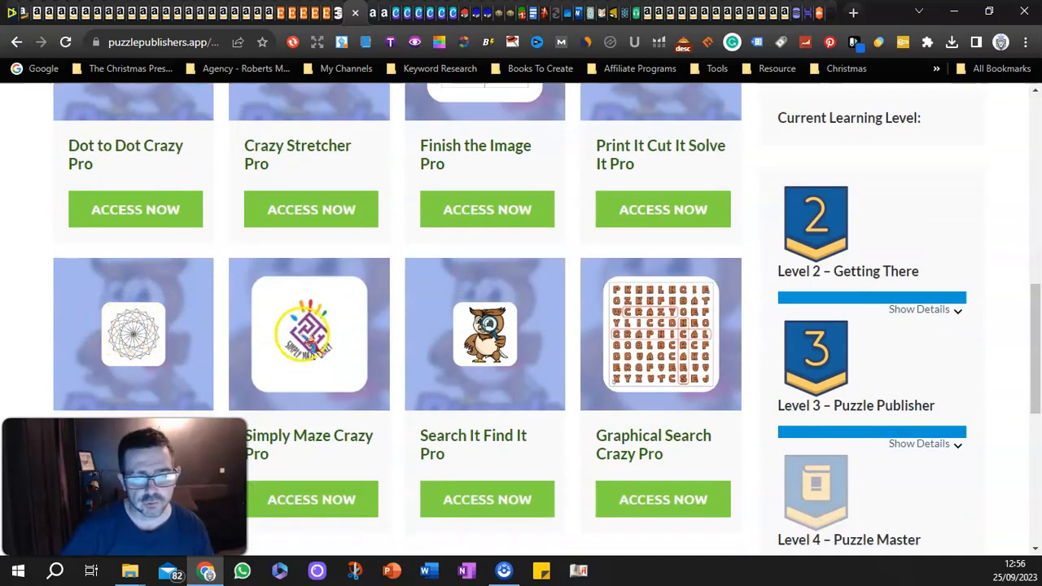
scroll(139, 337, down, 1)
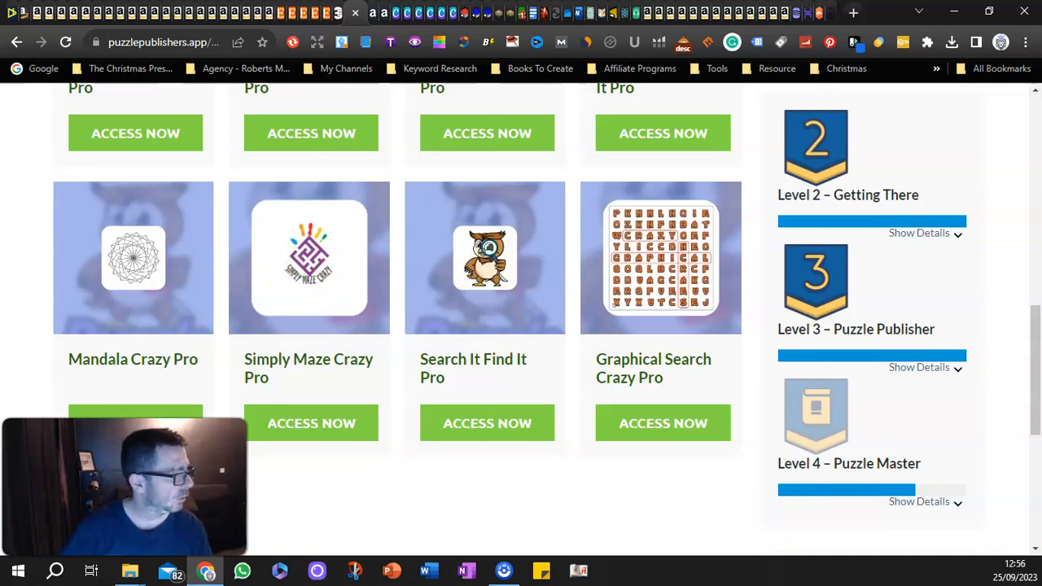
View the gingerbread man maze solution in image (15).png and close the image viewer
key(alt+Tab)
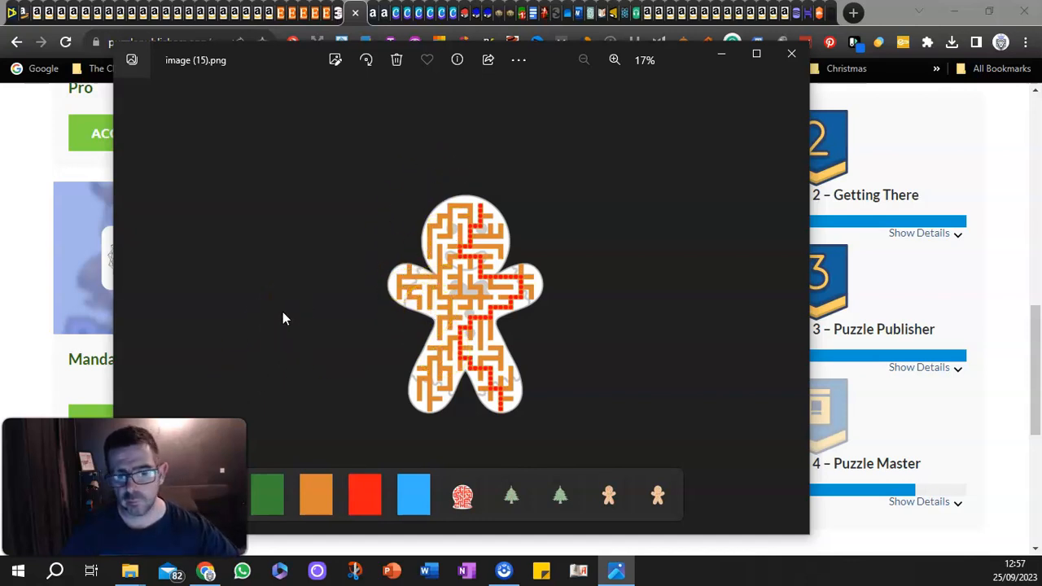
click(785, 57)
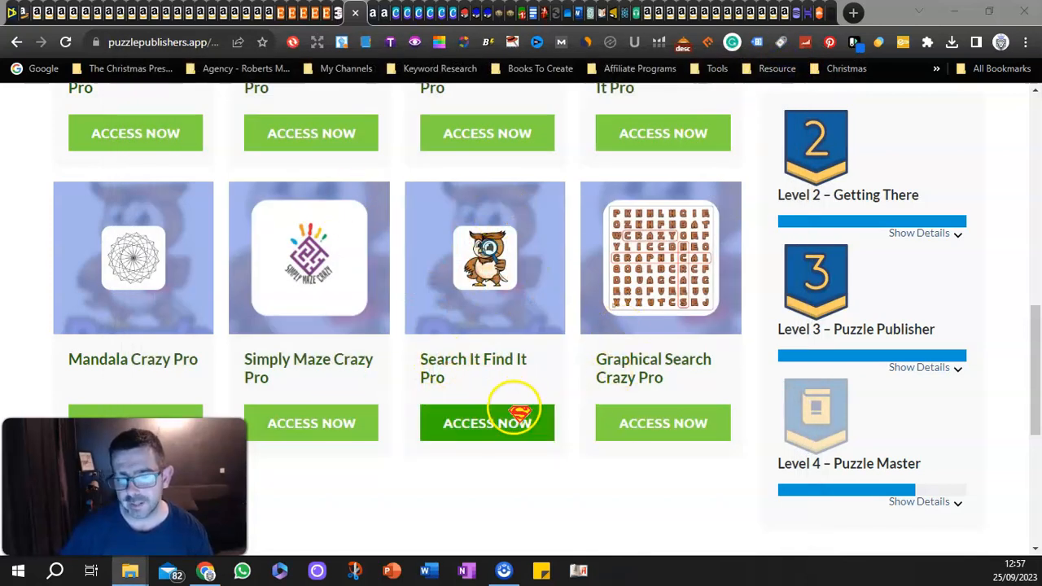